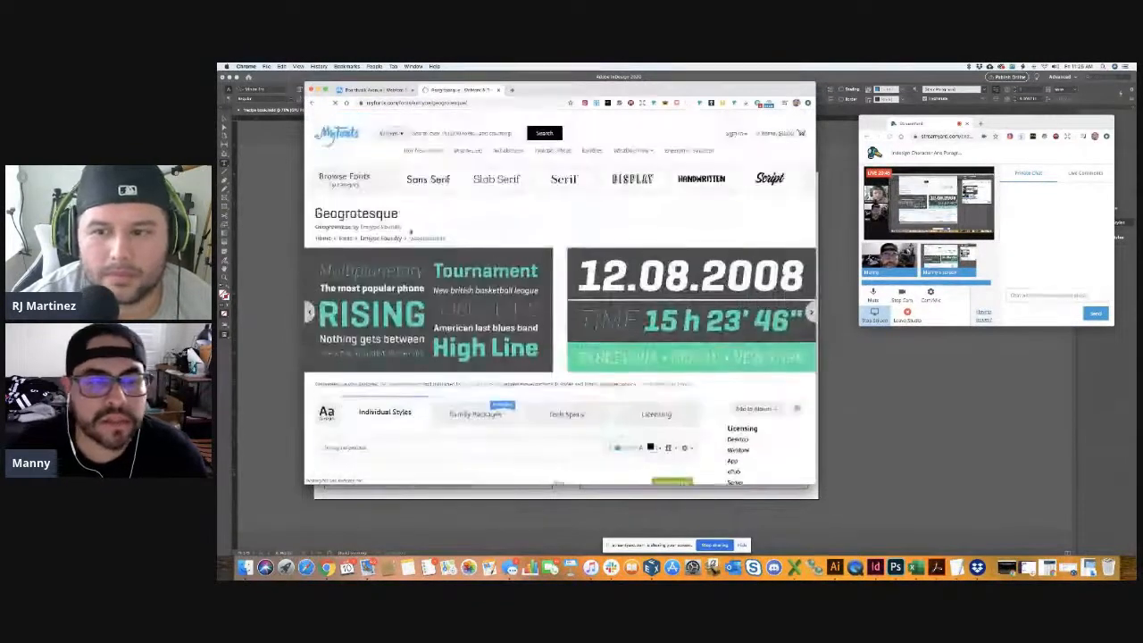
# - Examine the Geogrotesque specimen images and its list of individual styles on MyFonts
pyautogui.scroll(-5, 429, 227)
pyautogui.scroll(2, 430, 227)
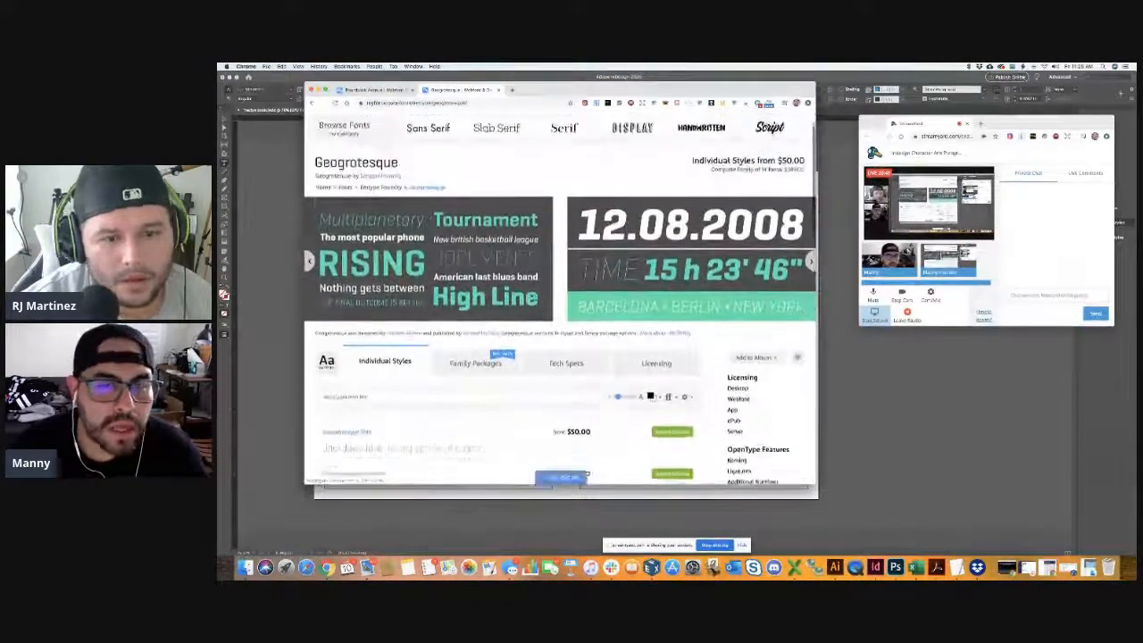
pyautogui.click(809, 254)
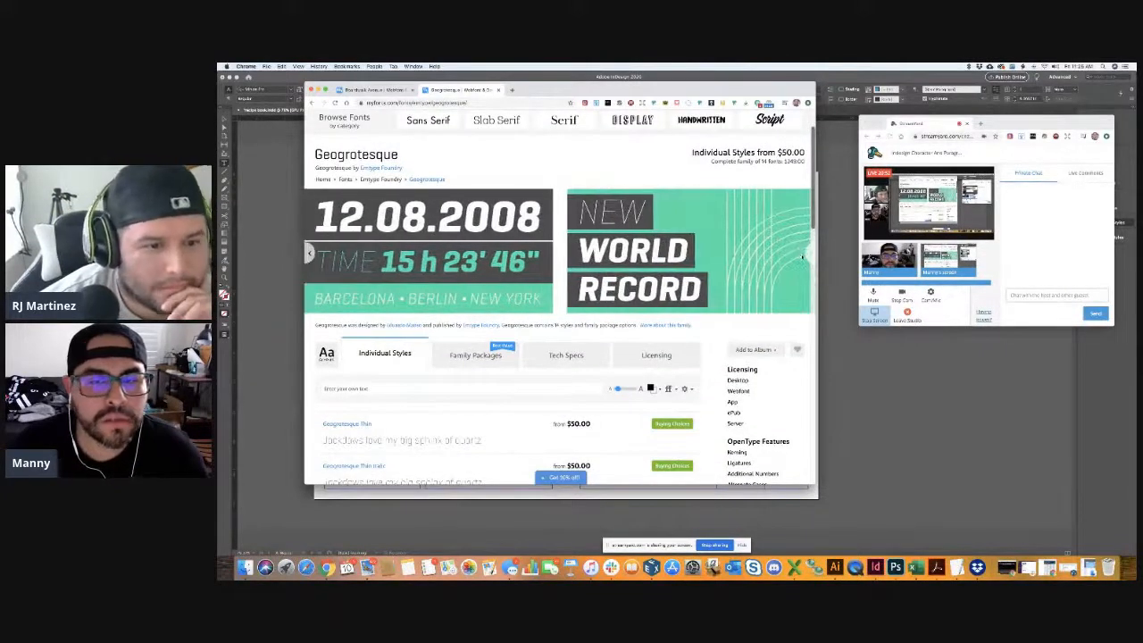
pyautogui.click(810, 254)
pyautogui.scroll(-2, 571, 402)
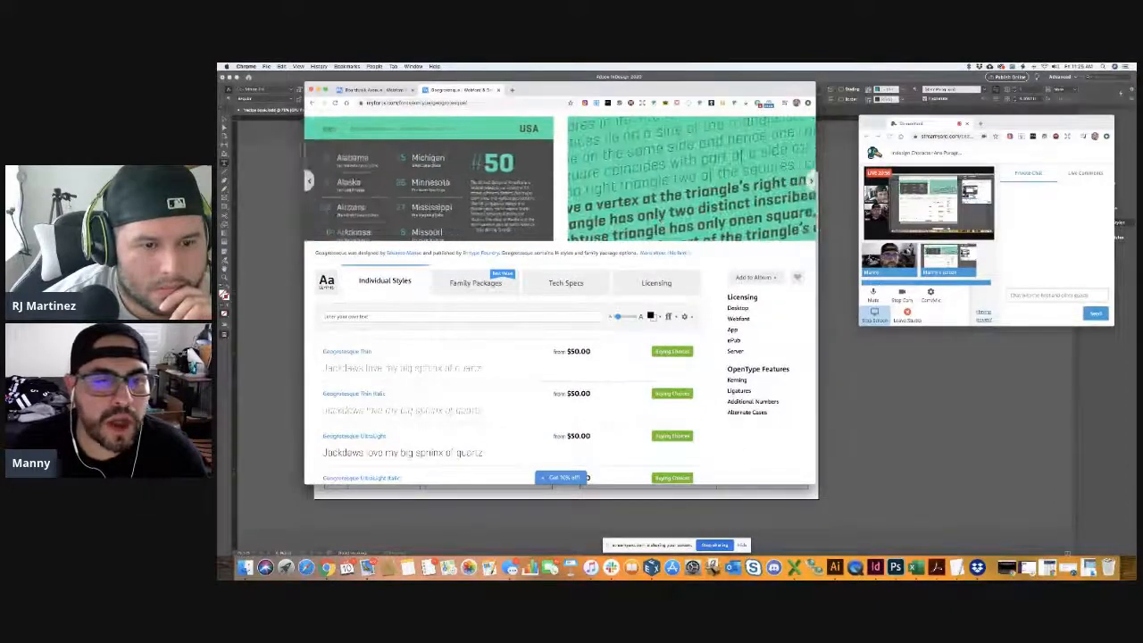
pyautogui.scroll(2, 560, 299)
pyautogui.scroll(1, 514, 240)
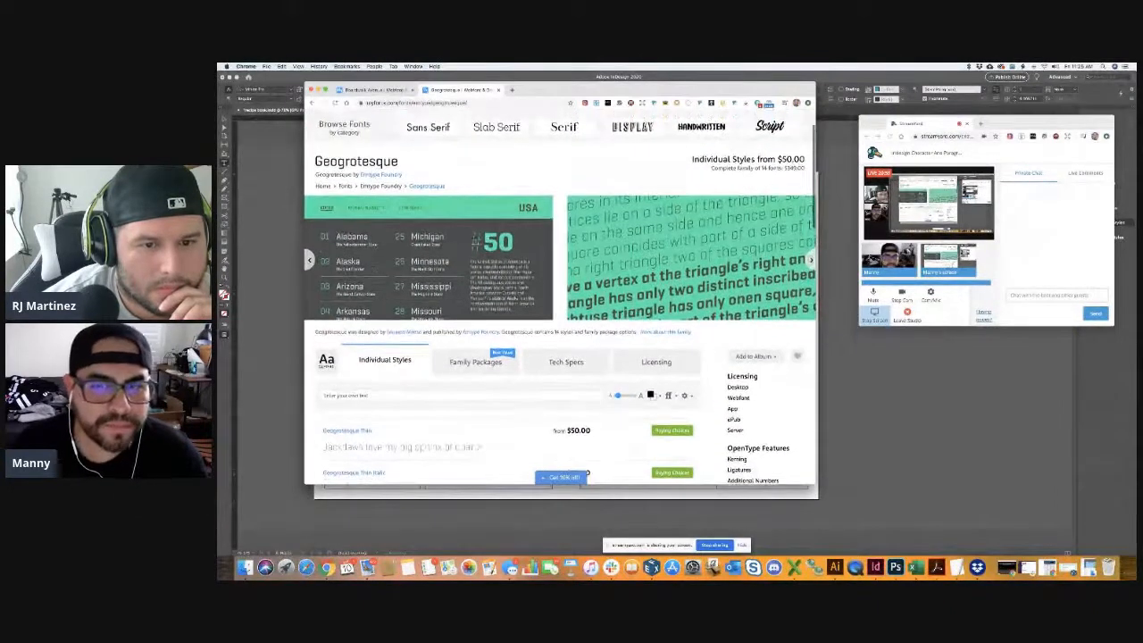
pyautogui.scroll(-1, 507, 242)
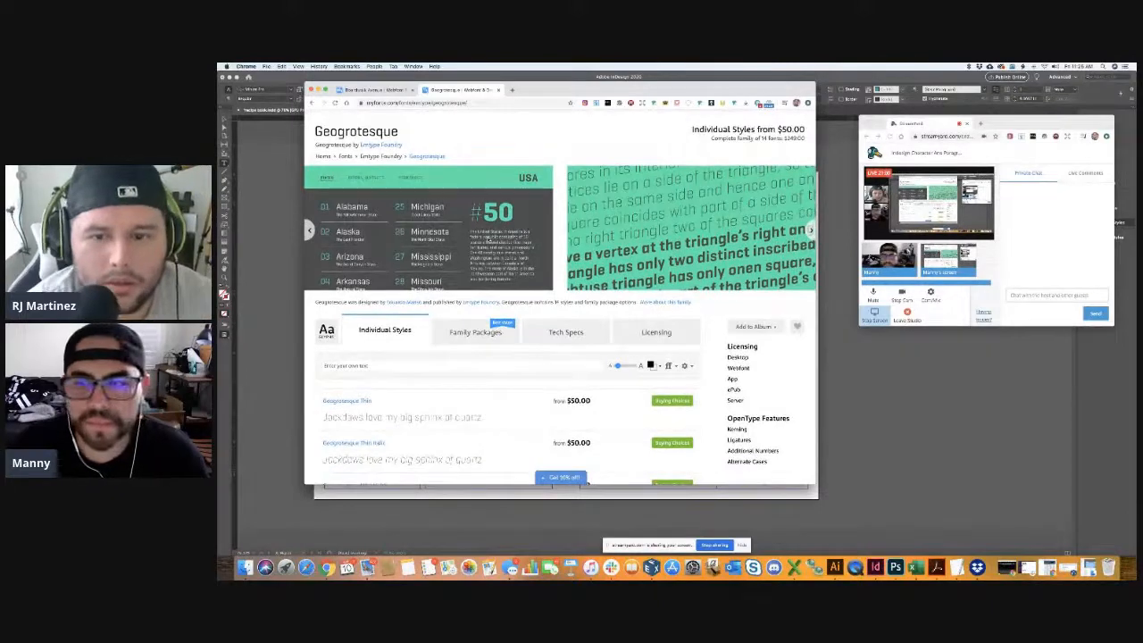
# - Clear the streaming window out of view and place the Geogrotesque browser window beside the recipe card layout
pyautogui.click(875, 124)
pyautogui.moveTo(587, 89); pyautogui.dragTo(627, 117)
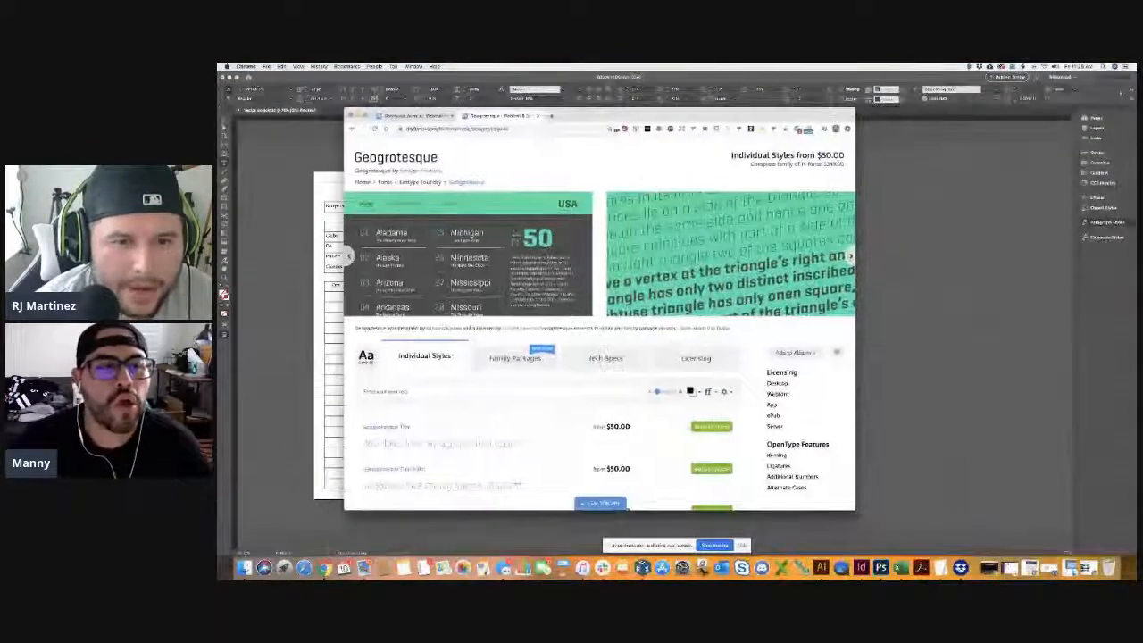
pyautogui.scroll(3, 507, 184)
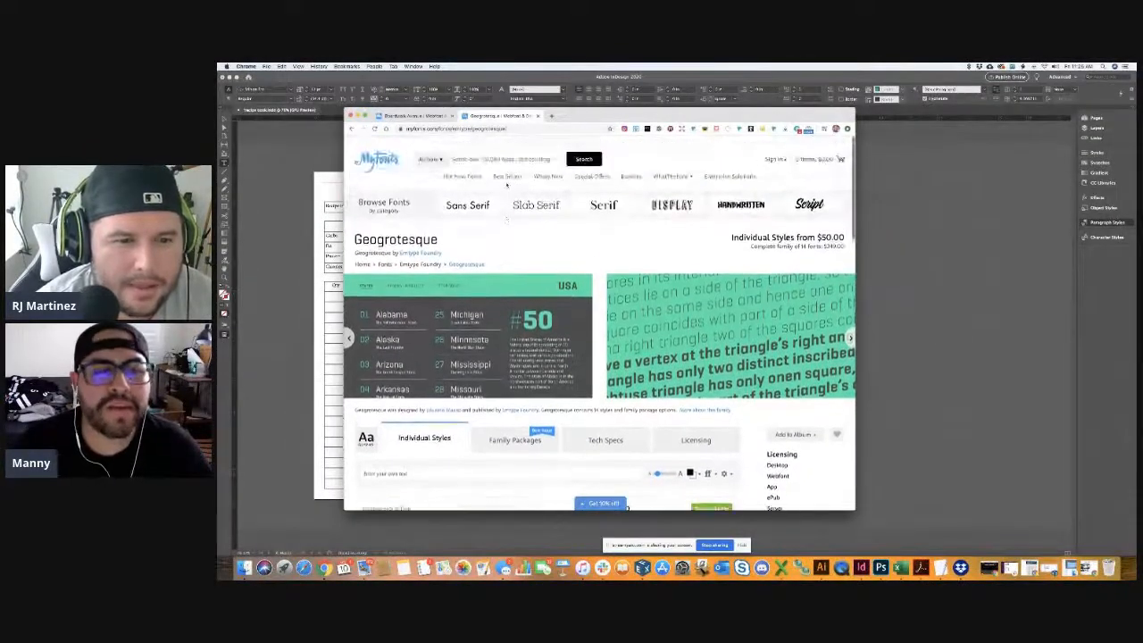
pyautogui.scroll(-5, 628, 507)
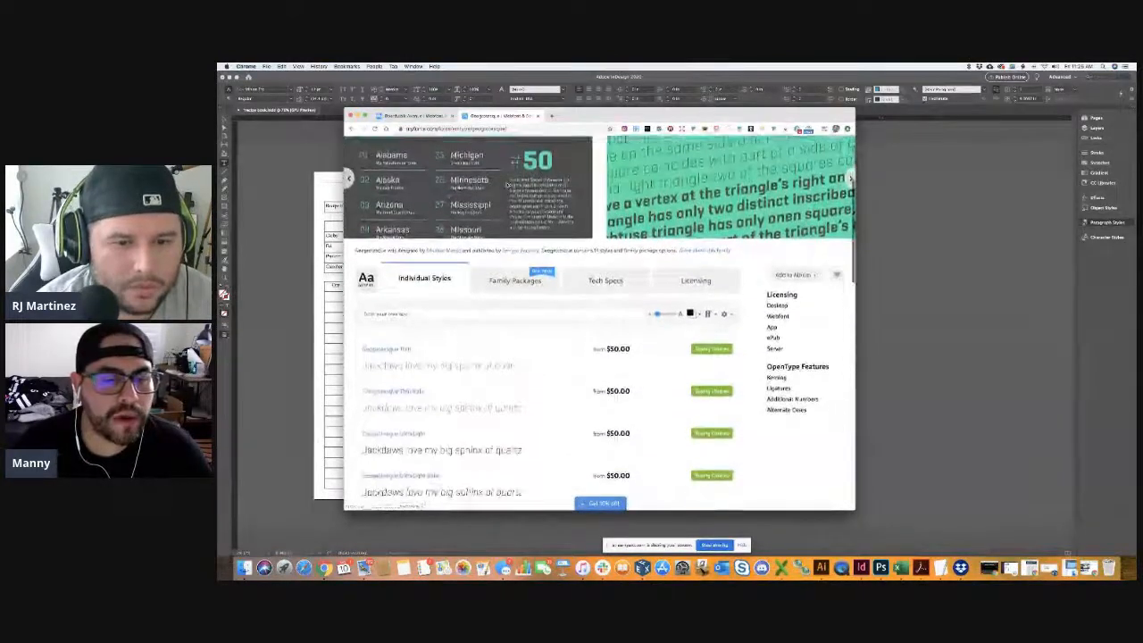
pyautogui.scroll(-4, 507, 184)
pyautogui.scroll(5, 507, 185)
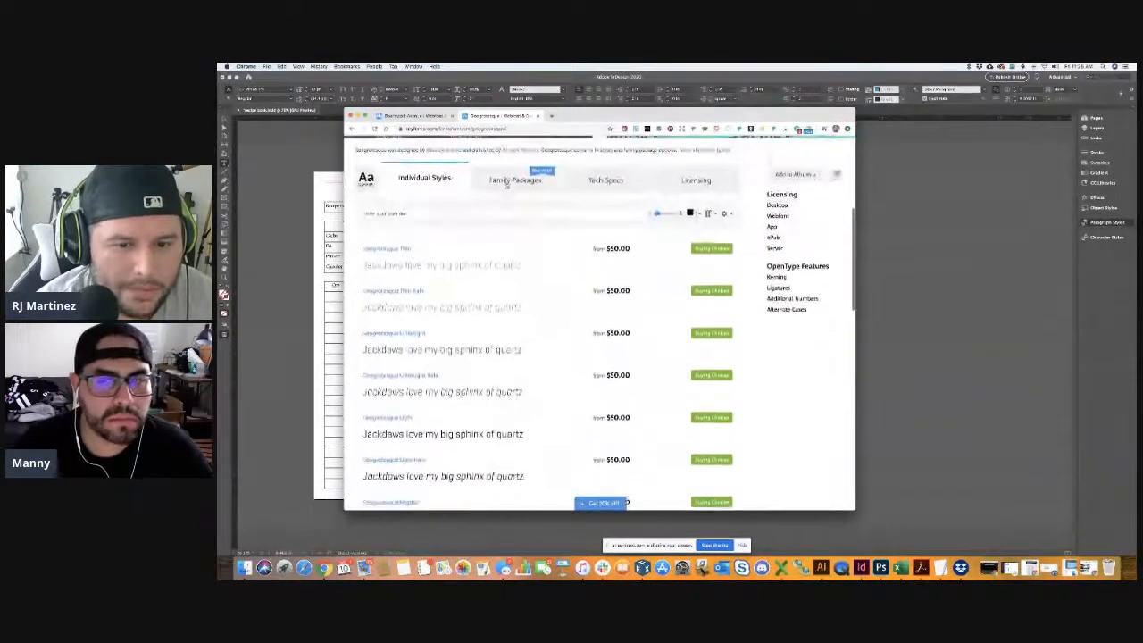
pyautogui.scroll(-2, 565, 205)
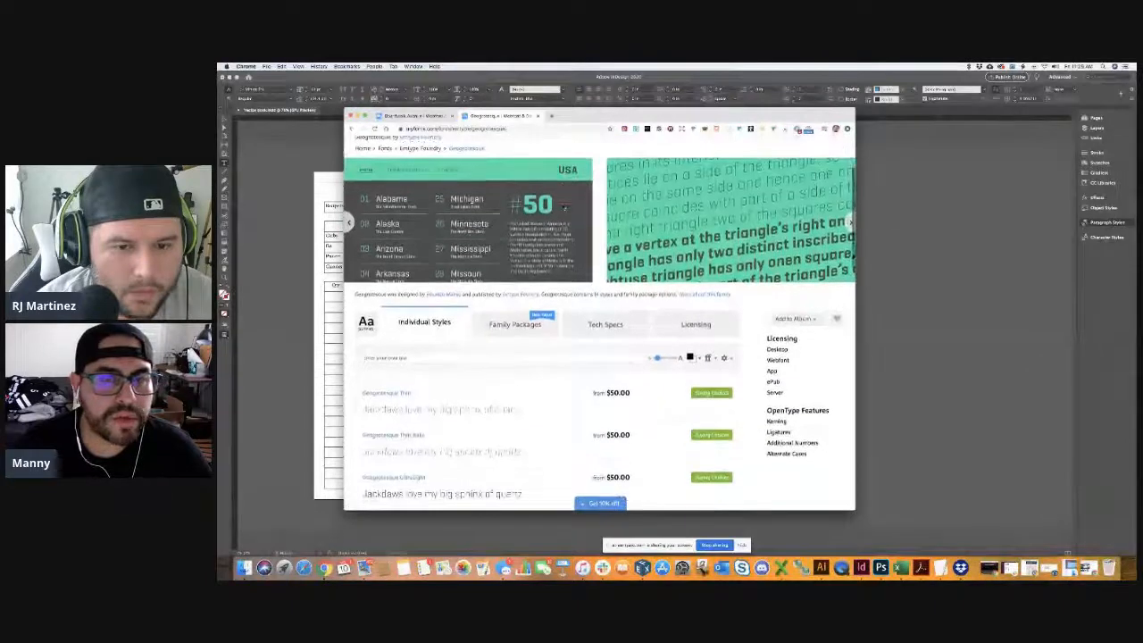
pyautogui.moveTo(563, 109); pyautogui.dragTo(795, 123)
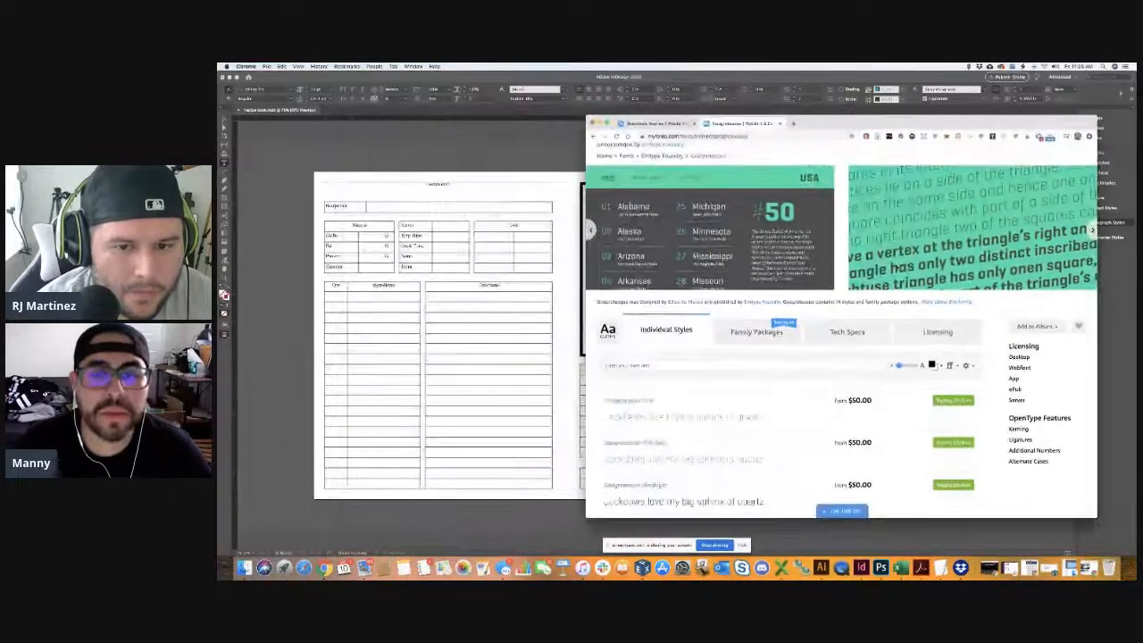
pyautogui.scroll(2, 831, 240)
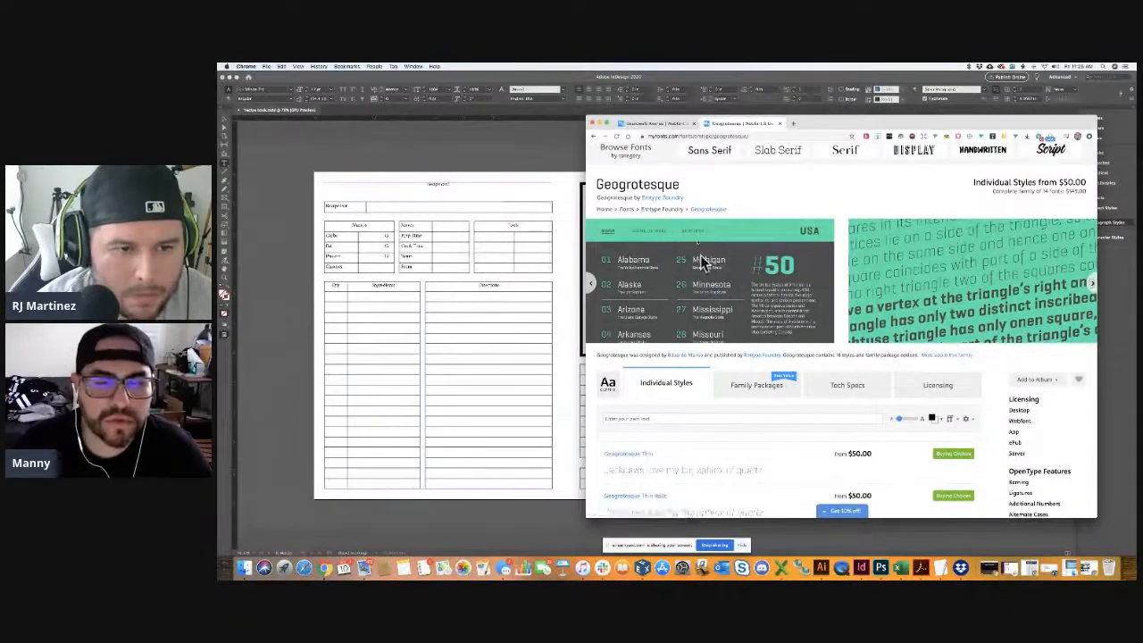
pyautogui.moveTo(862, 123); pyautogui.dragTo(840, 110)
# - Compare the Geogrotesque specimens and style previews with the recipe card layout
pyautogui.scroll(2, 819, 157)
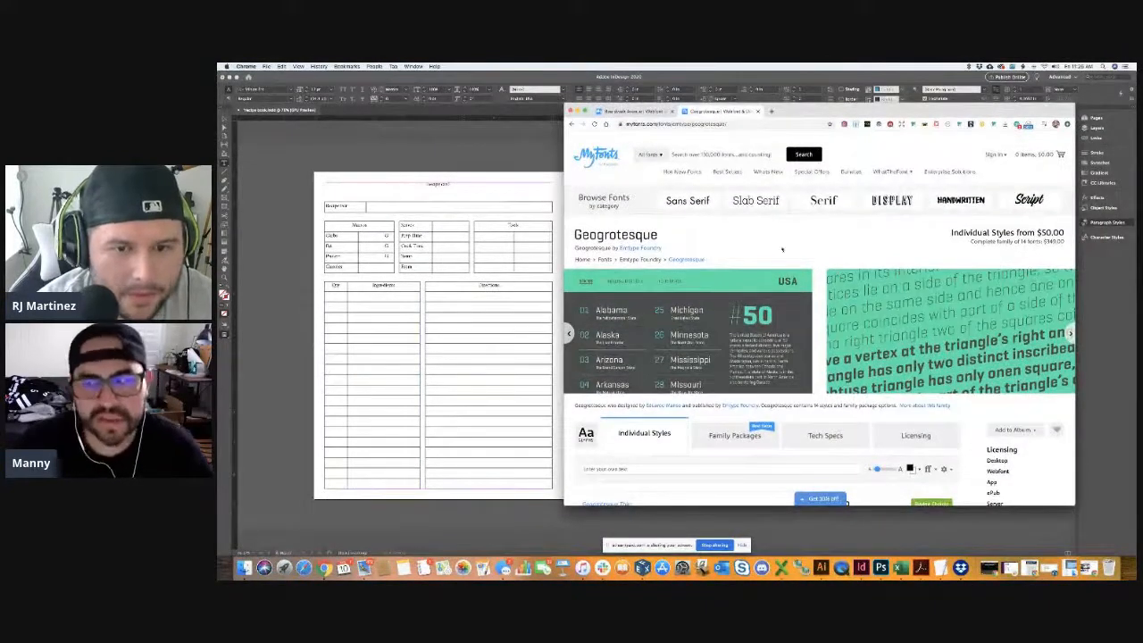
pyautogui.scroll(-4, 768, 249)
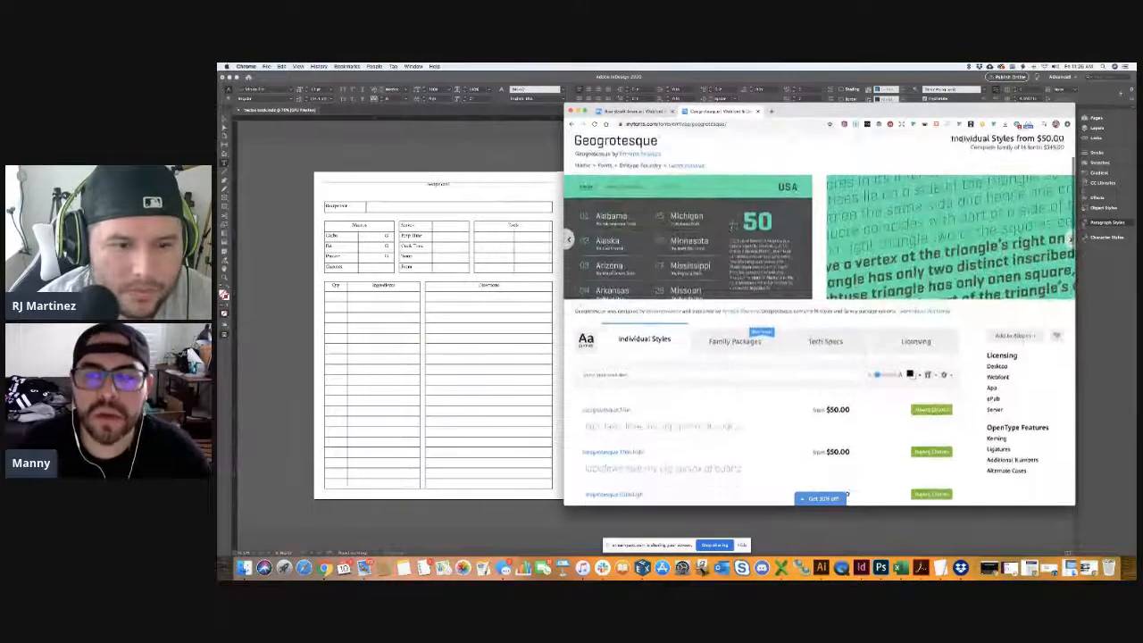
pyautogui.scroll(-2, 732, 245)
pyautogui.scroll(5, 742, 246)
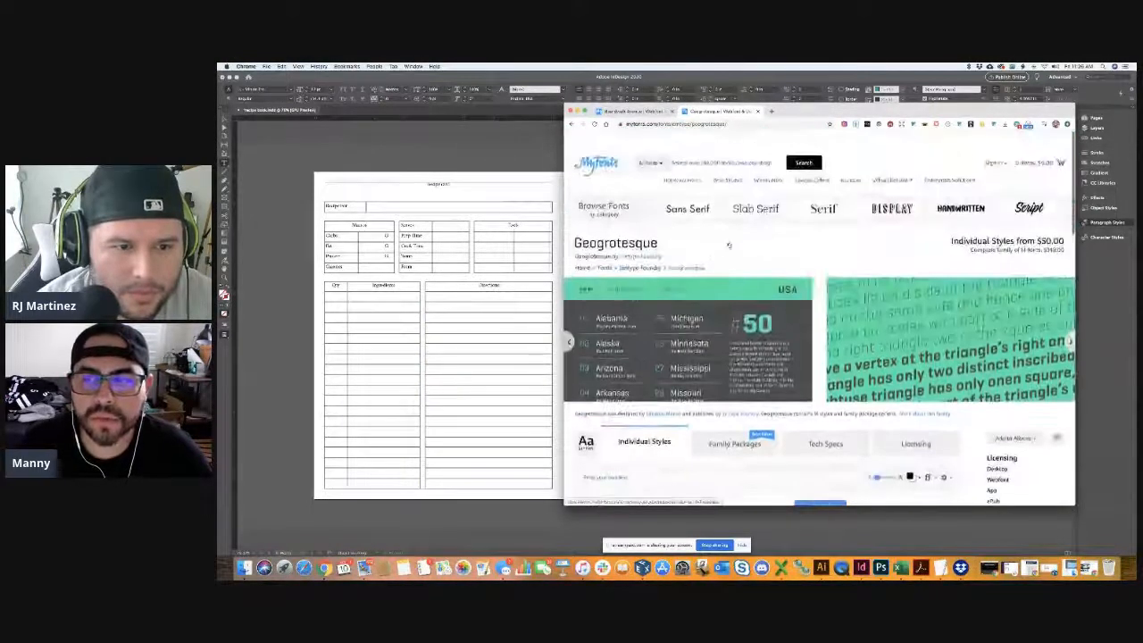
pyautogui.scroll(-5, 746, 245)
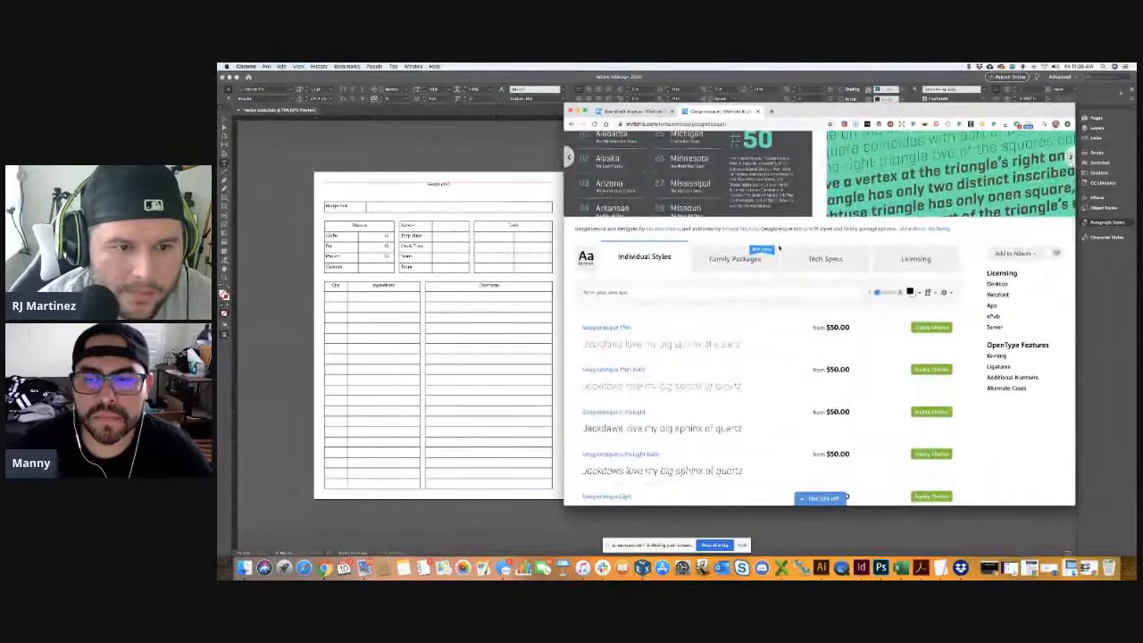
pyautogui.scroll(5, 780, 249)
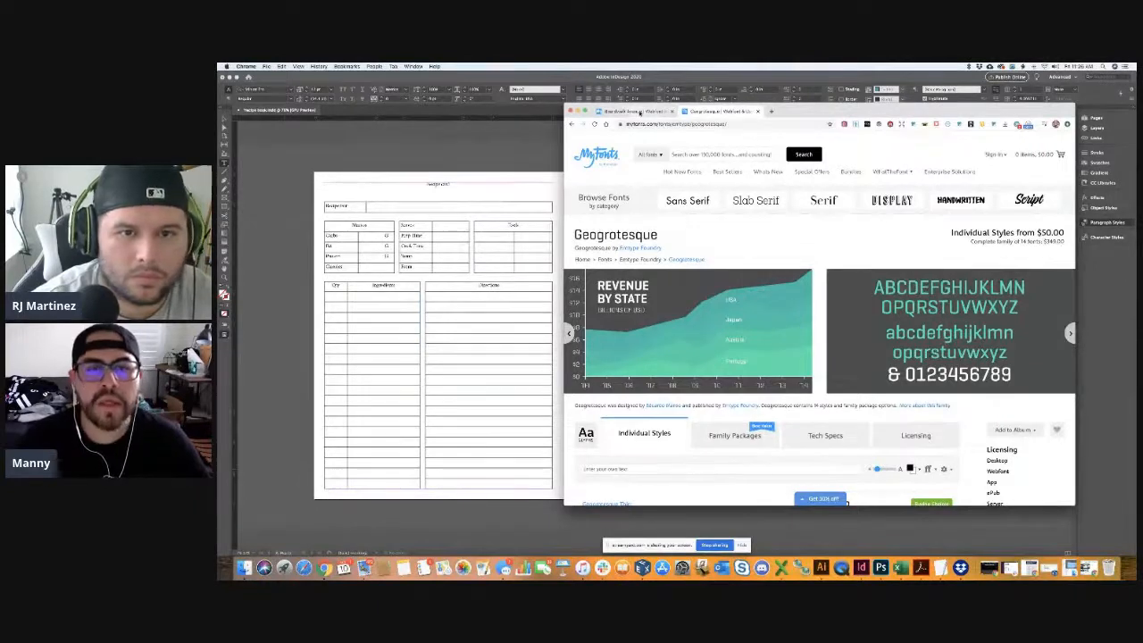
# - Review the "Recipe Card" sample text in the Boardwalk Avenue font's Pen, Antiqua and Serif styles
pyautogui.click(641, 112)
pyautogui.scroll(1, 770, 266)
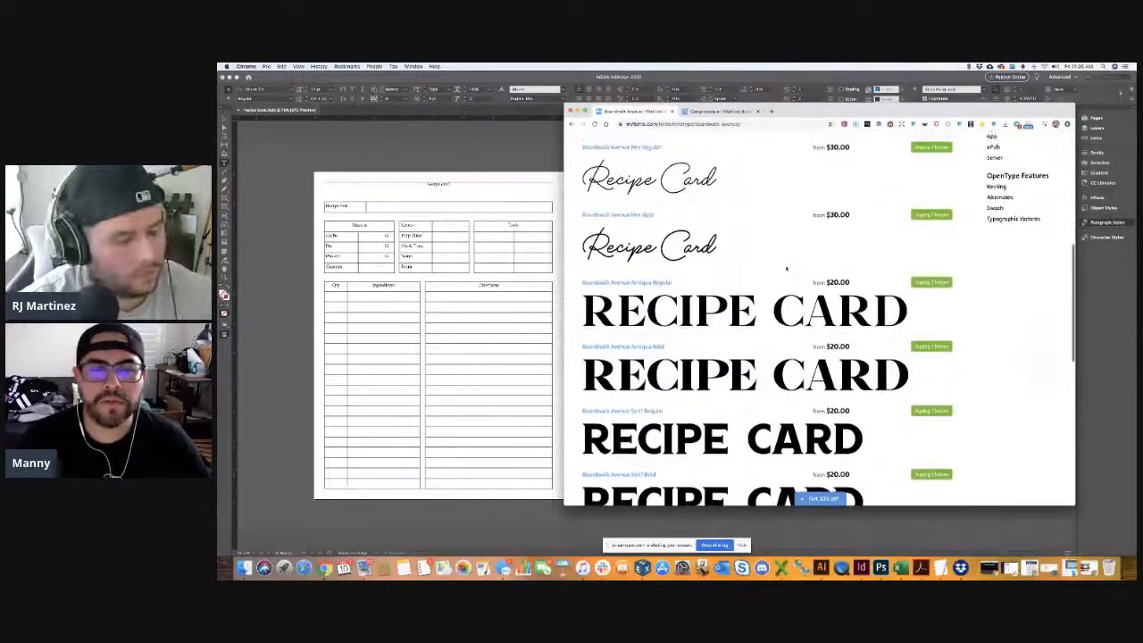
pyautogui.scroll(5, 770, 267)
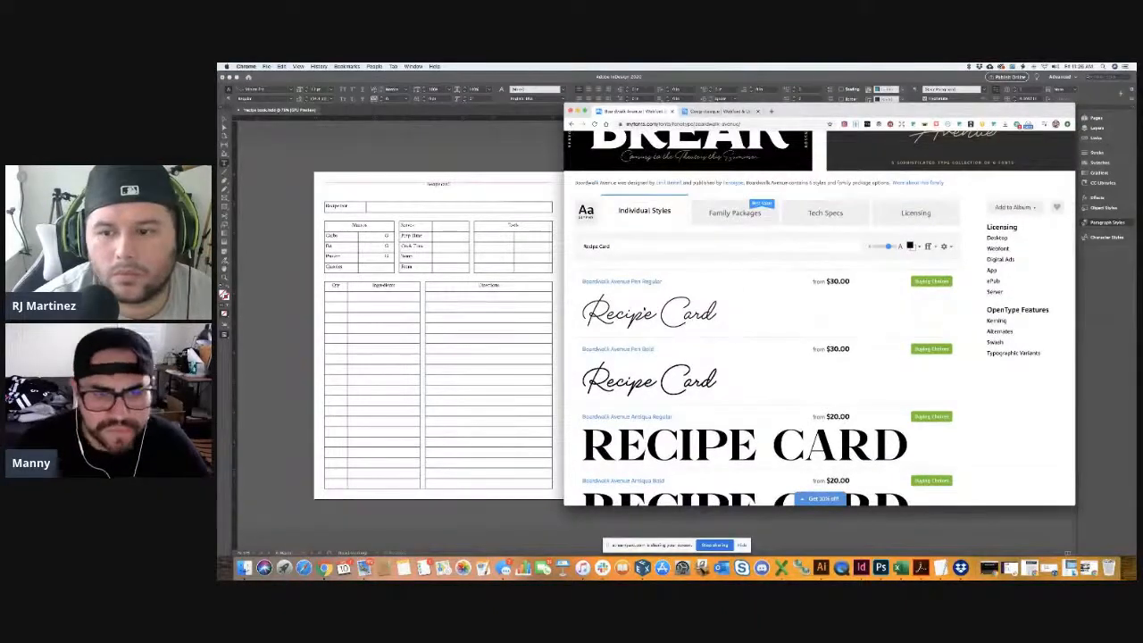
pyautogui.scroll(3, 631, 269)
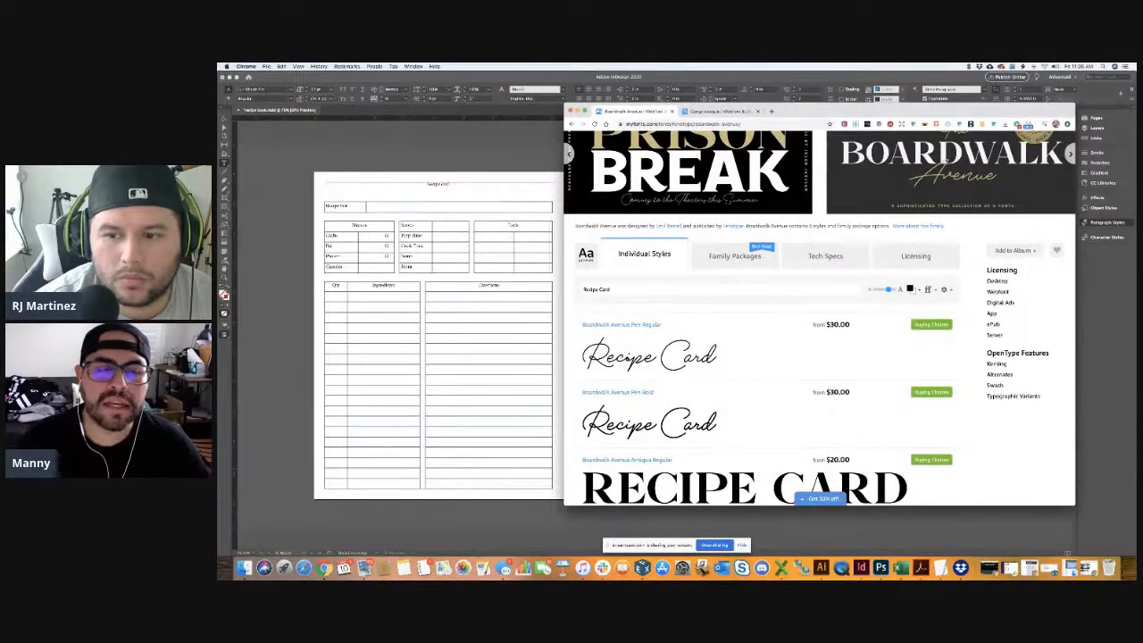
pyautogui.scroll(3, 774, 332)
pyautogui.scroll(-1, 863, 325)
pyautogui.scroll(1, 863, 325)
pyautogui.scroll(-3, 846, 368)
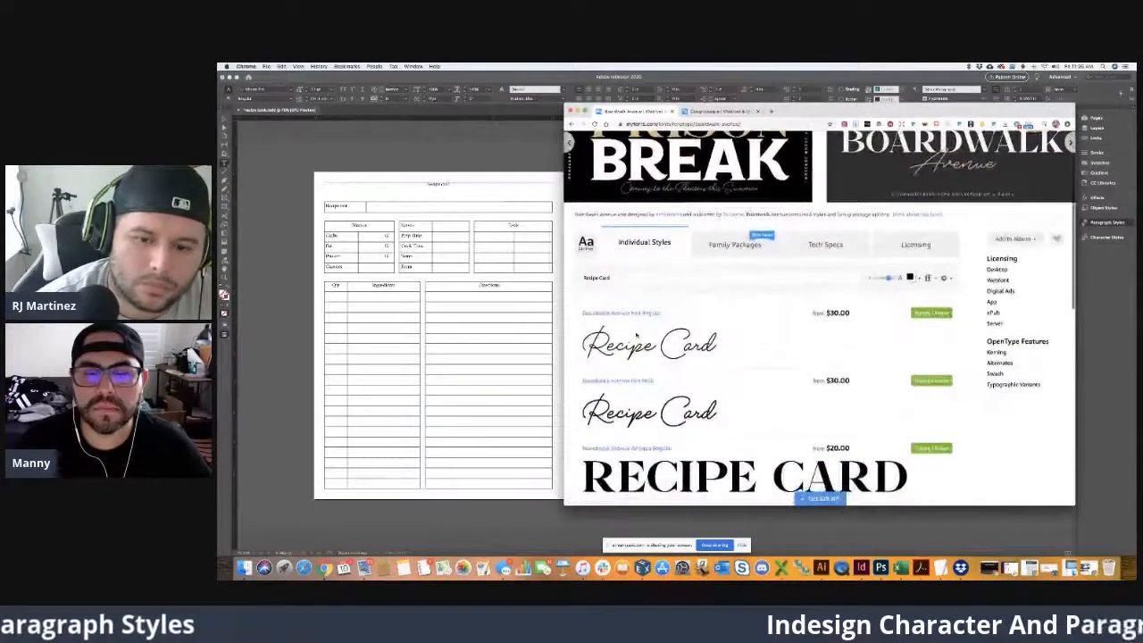
pyautogui.scroll(-3, 744, 254)
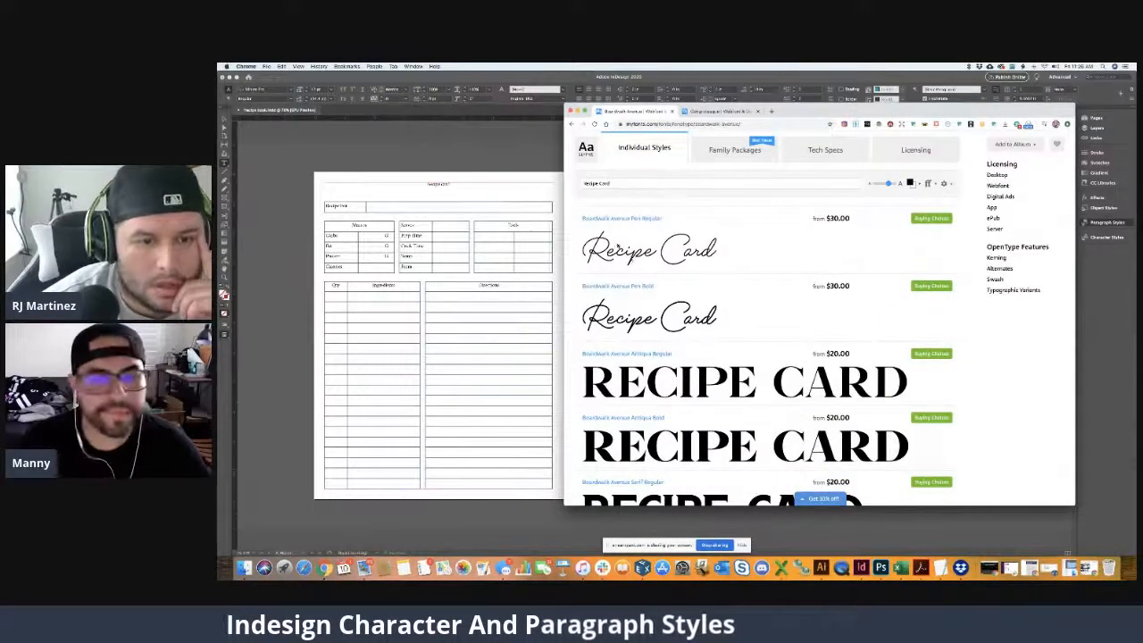
pyautogui.scroll(-1, 676, 279)
# - Revisit the Geogrotesque font page, then put the browser away and switch to the InDesign recipe document
pyautogui.click(715, 111)
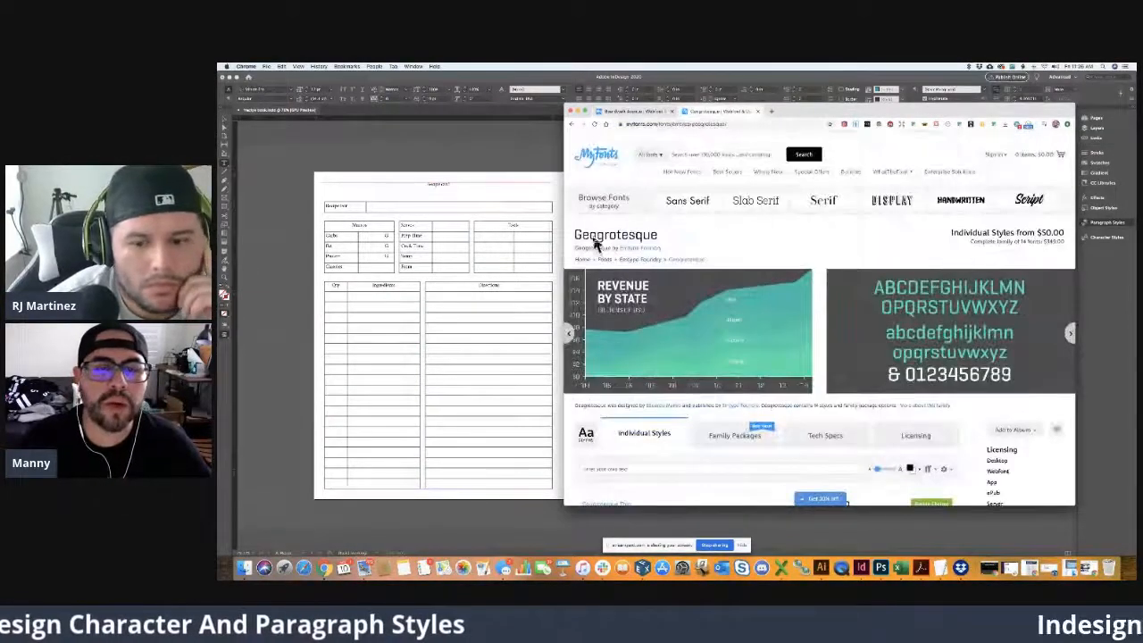
pyautogui.scroll(-1, 750, 295)
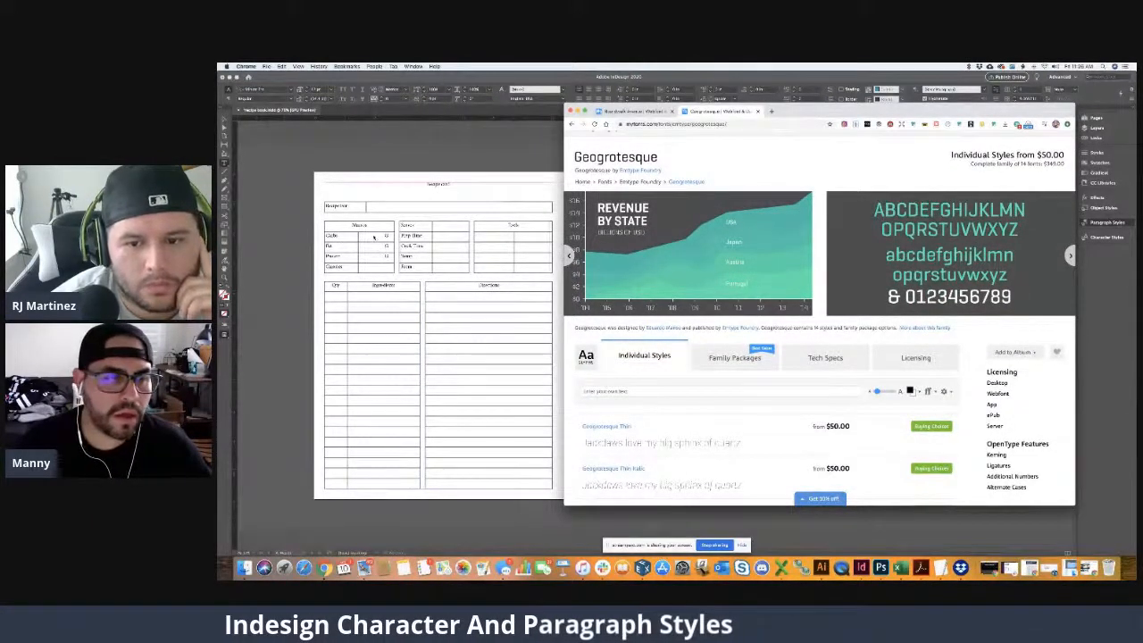
pyautogui.click(577, 111)
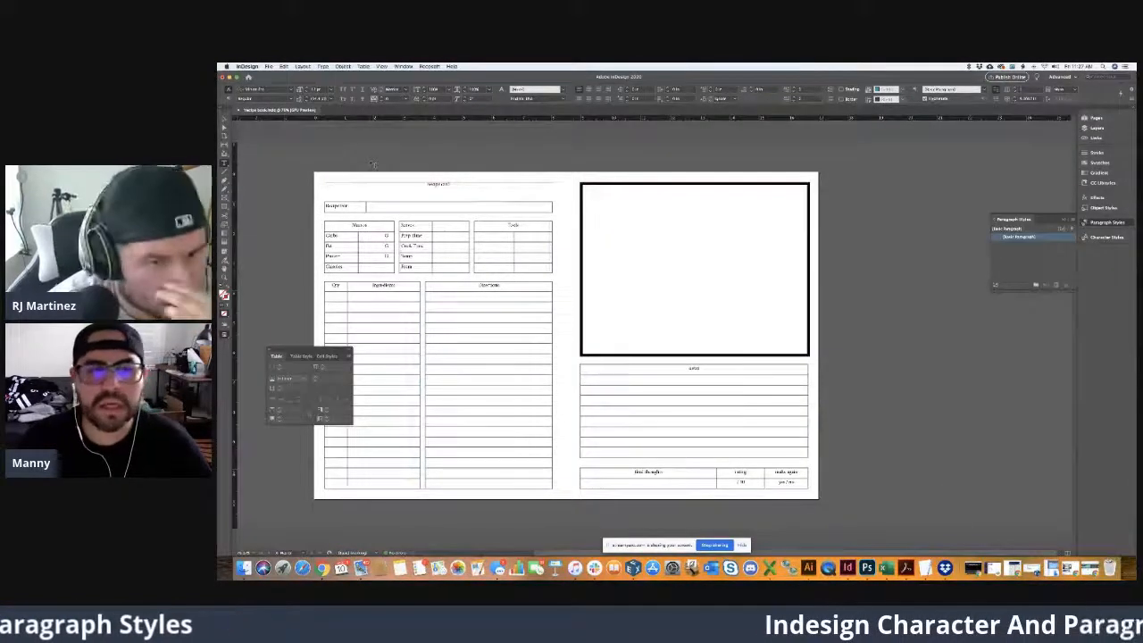
# - Select the recipe name label in the card's upper table and create a paragraph style with the Geogrotesque font family
pyautogui.press('v')
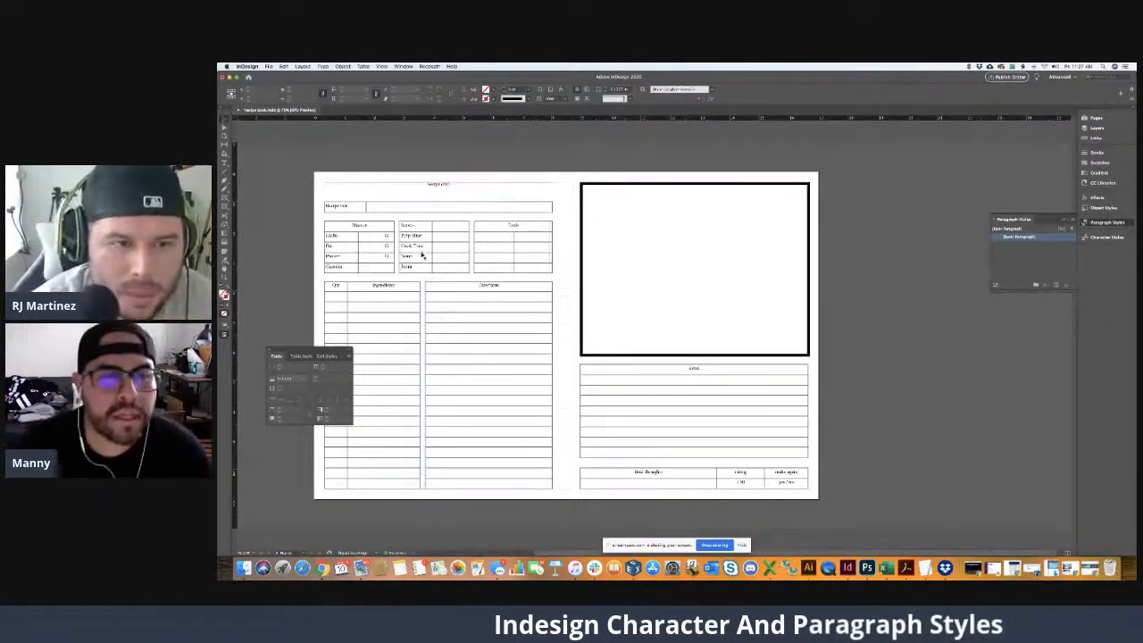
pyautogui.hscroll(-3, 423, 255)
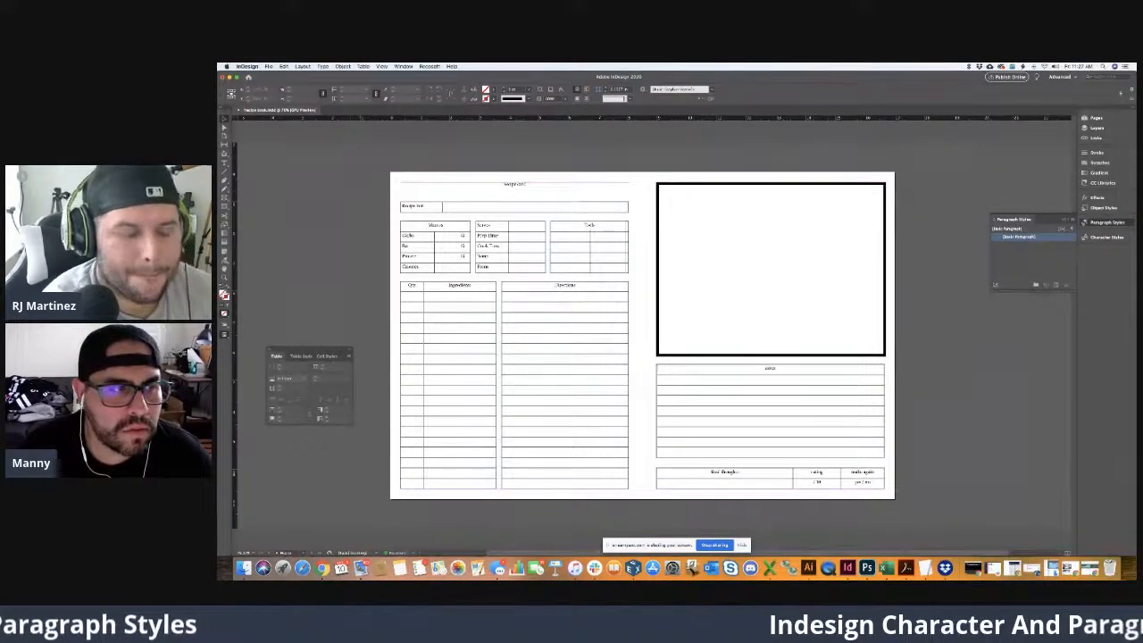
pyautogui.press('t')
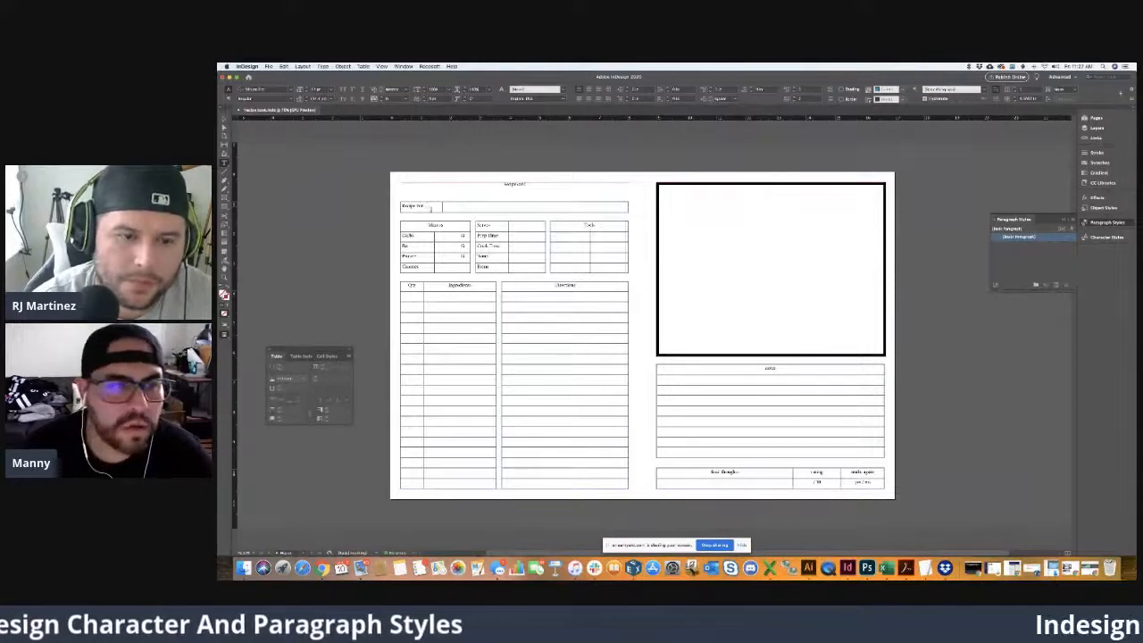
pyautogui.moveTo(424, 206); pyautogui.dragTo(402, 206)
pyautogui.click(1071, 218)
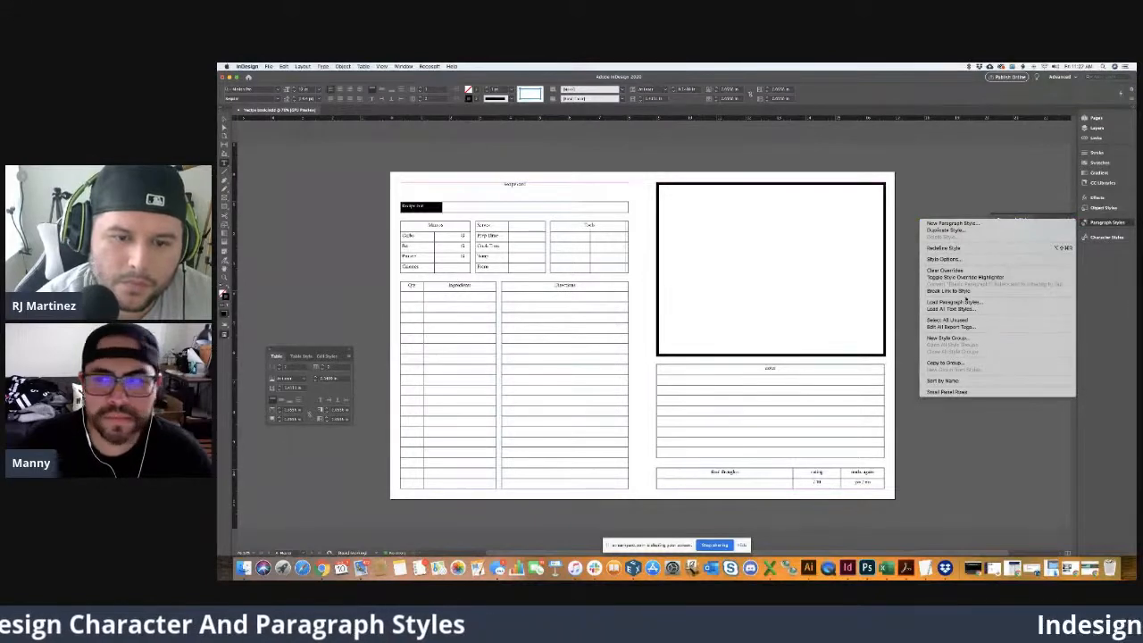
pyautogui.click(952, 223)
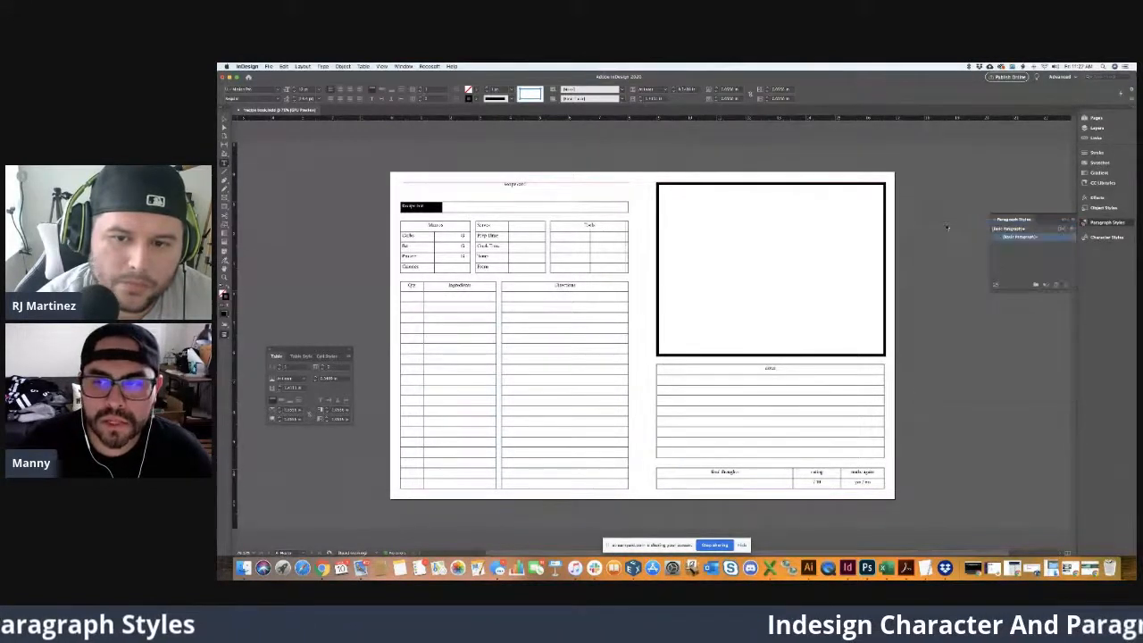
pyautogui.click(534, 220)
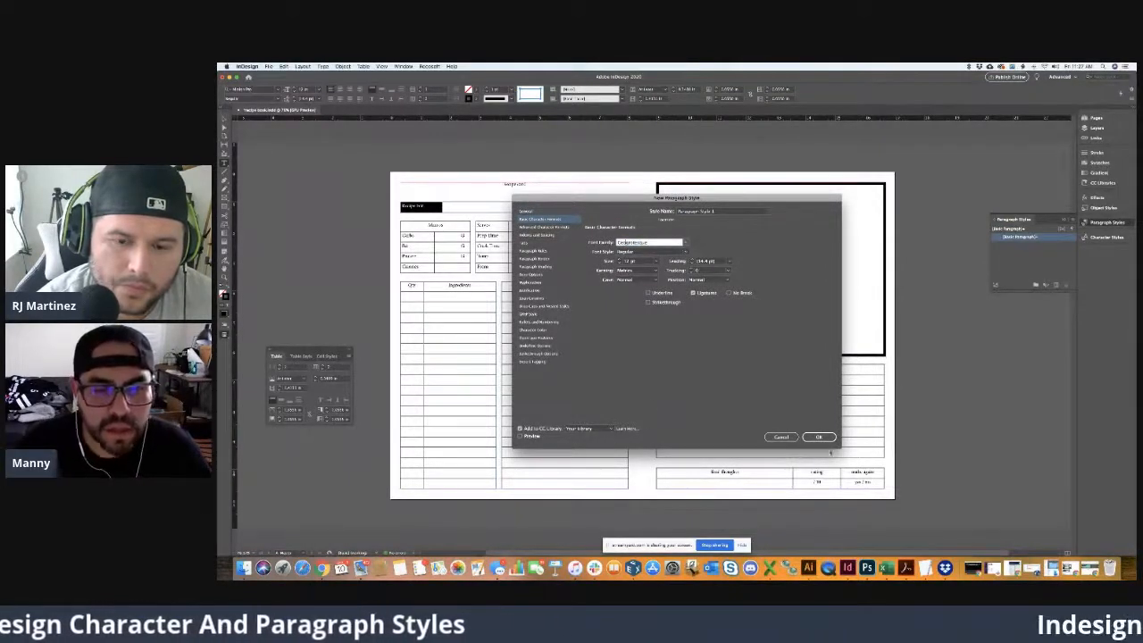
pyautogui.click(819, 436)
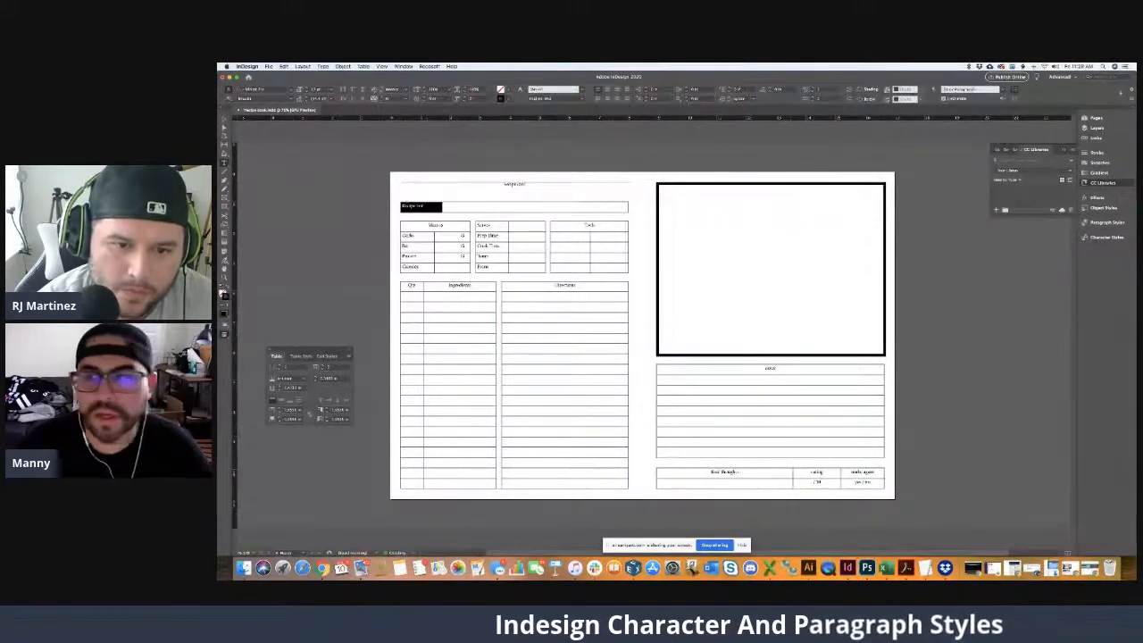
# - Rename the new paragraph style as "Text for Cells"
pyautogui.click(1095, 237)
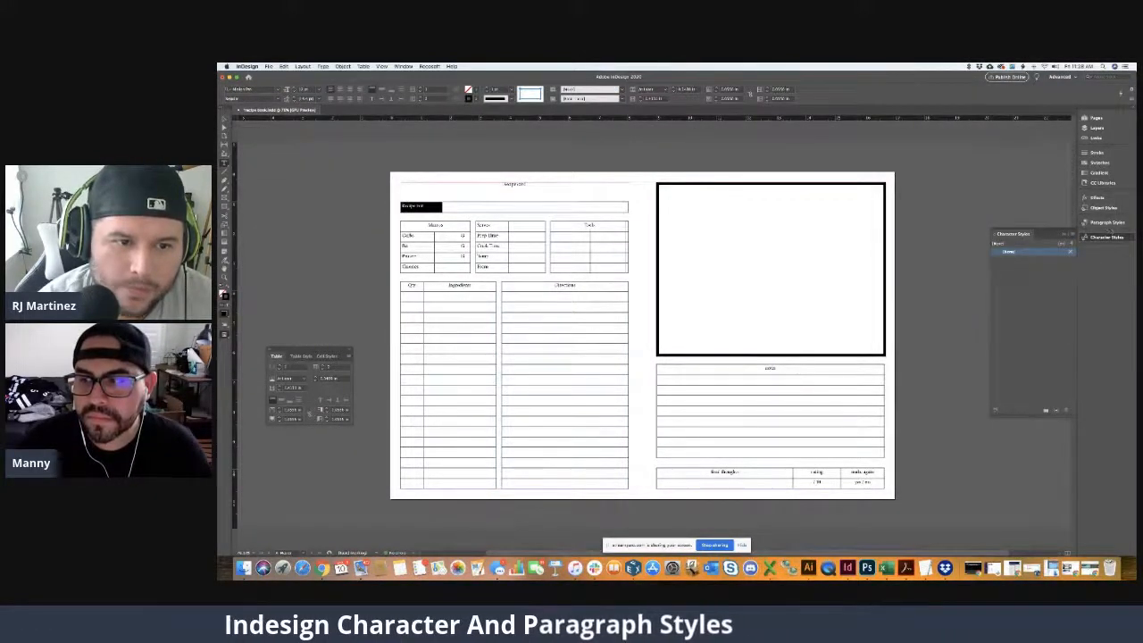
pyautogui.click(1106, 222)
pyautogui.click(1048, 245)
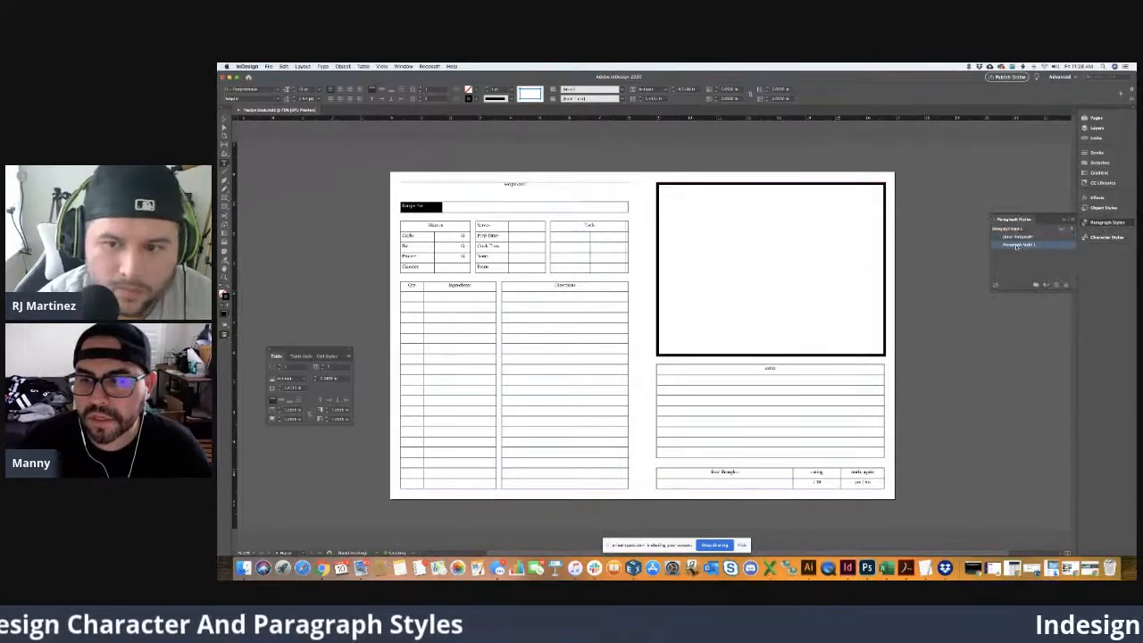
pyautogui.click(1020, 246)
pyautogui.write('Title')
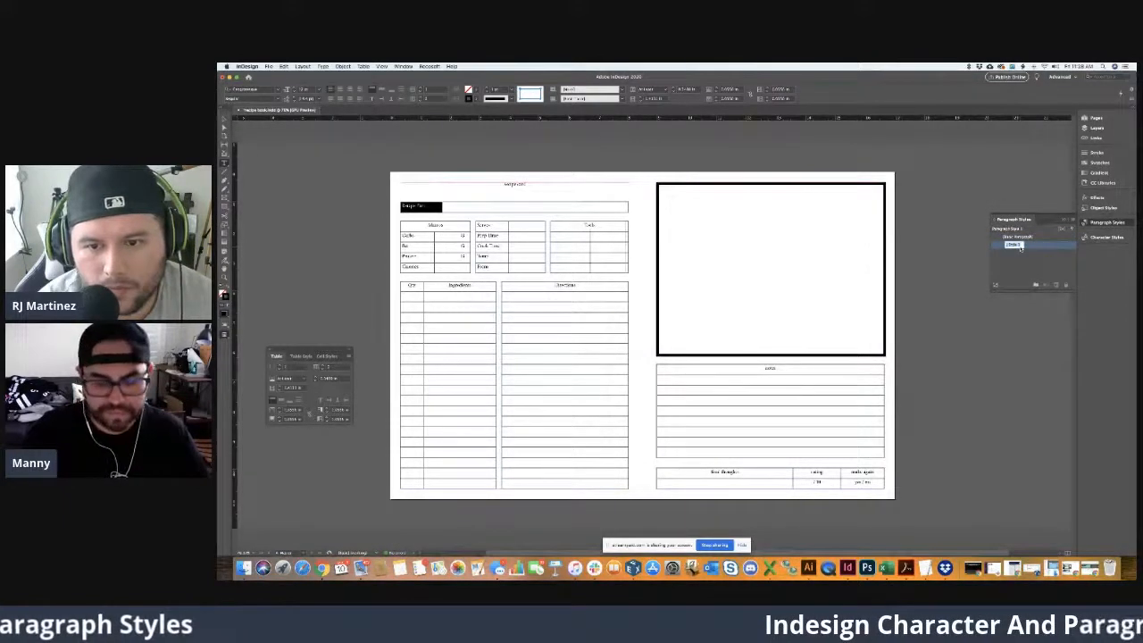
pyautogui.press('BackSpace')
pyautogui.press('BackSpace')
pyautogui.press('BackSpace')
pyautogui.press('BackSpace')
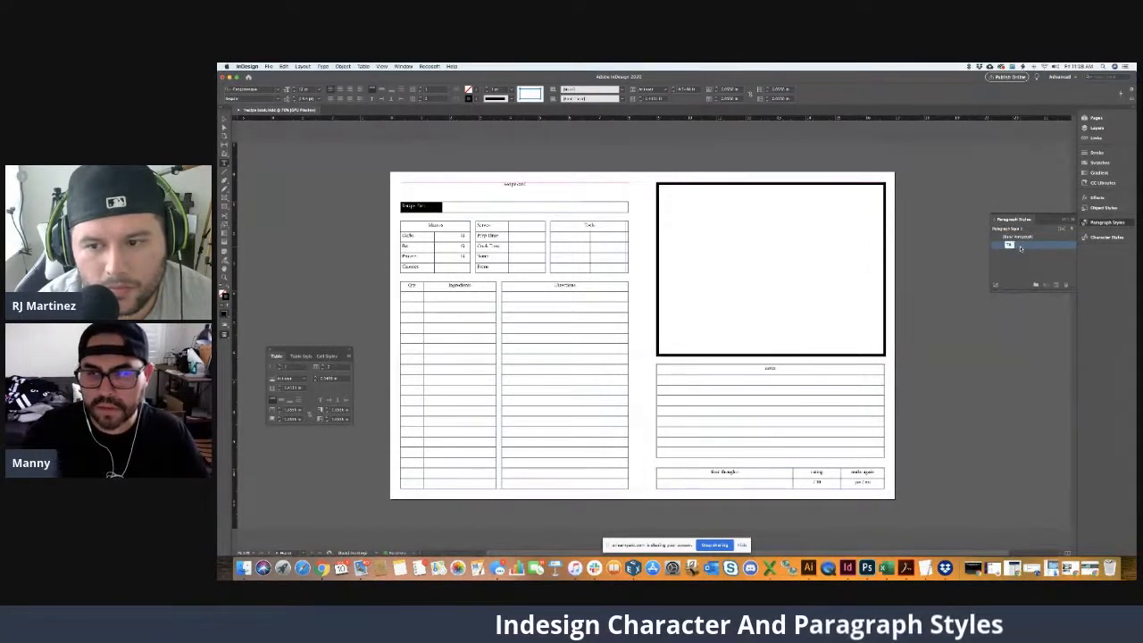
pyautogui.write('le for Rec')
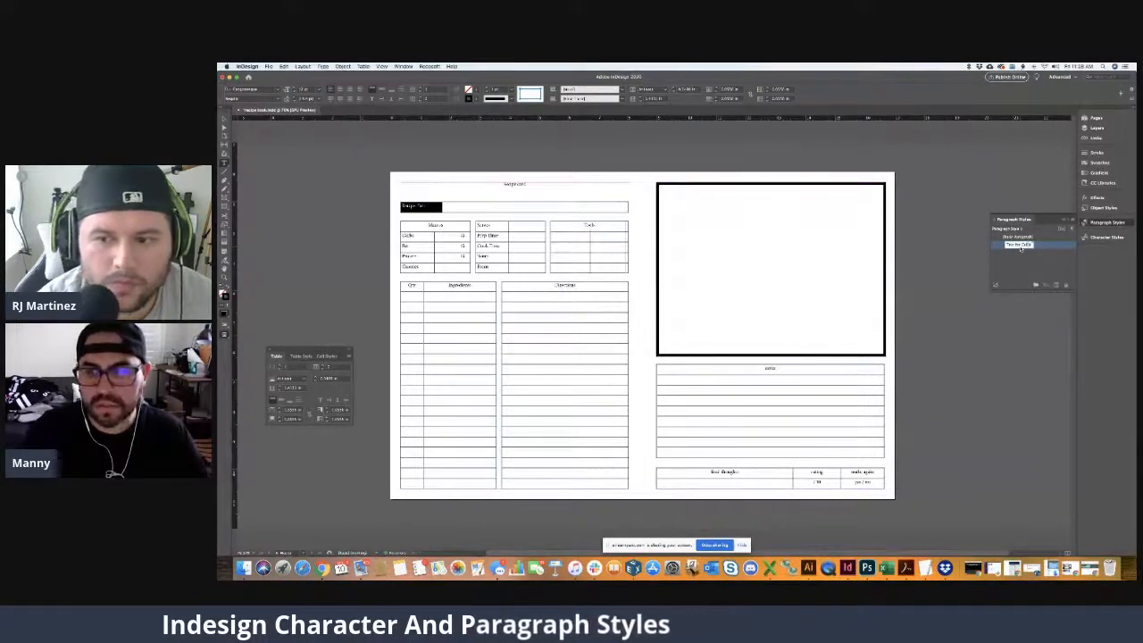
pyautogui.press('Return')
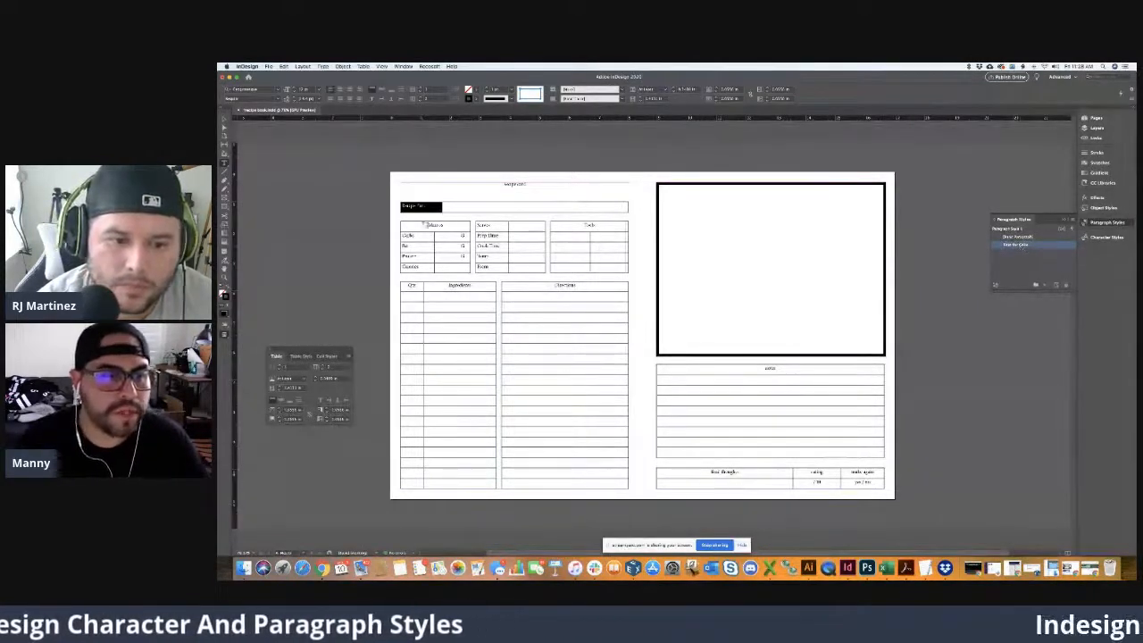
# - Apply the Text for Cells paragraph style to the macros table, the prep and cook time table, and the tools table heading
pyautogui.click(425, 207)
pyautogui.moveTo(425, 206); pyautogui.dragTo(405, 206)
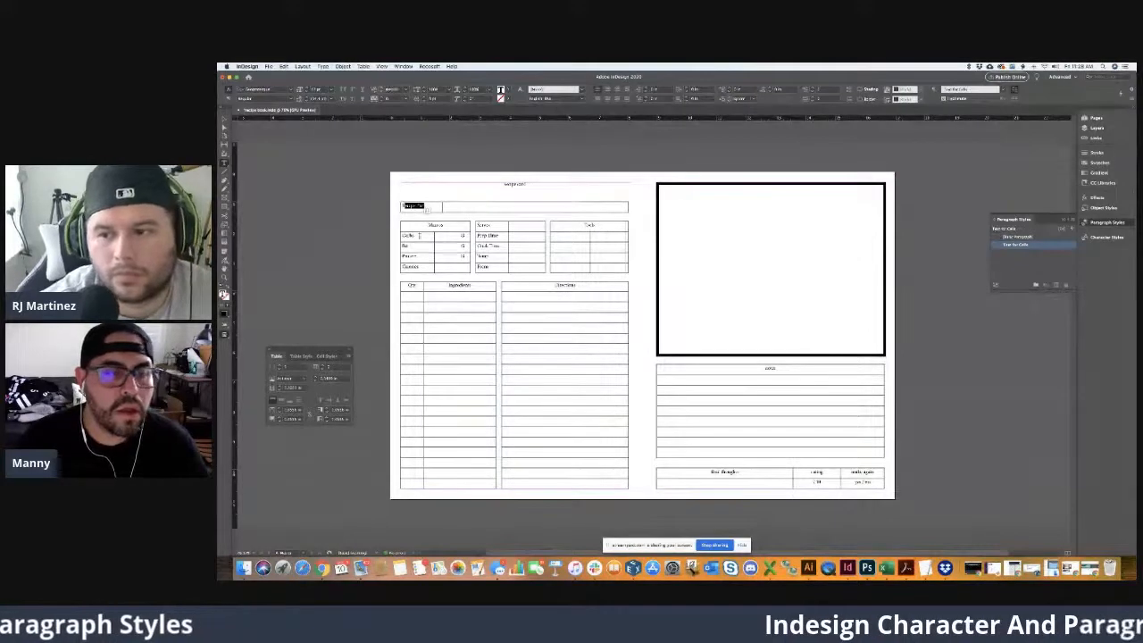
pyautogui.moveTo(462, 267); pyautogui.dragTo(406, 224)
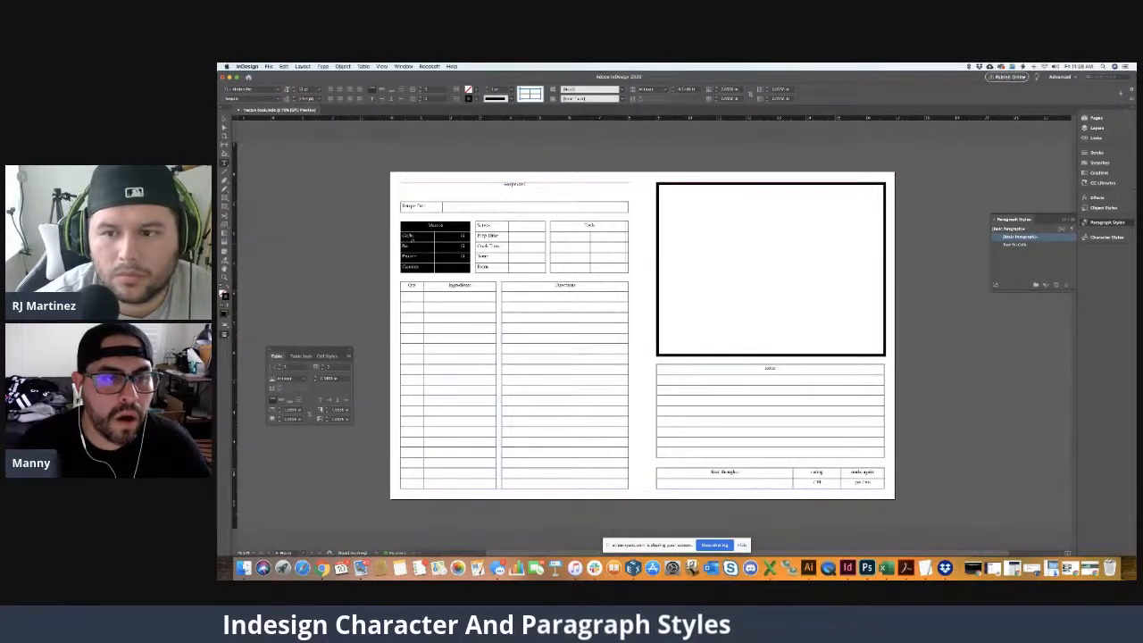
pyautogui.click(1026, 245)
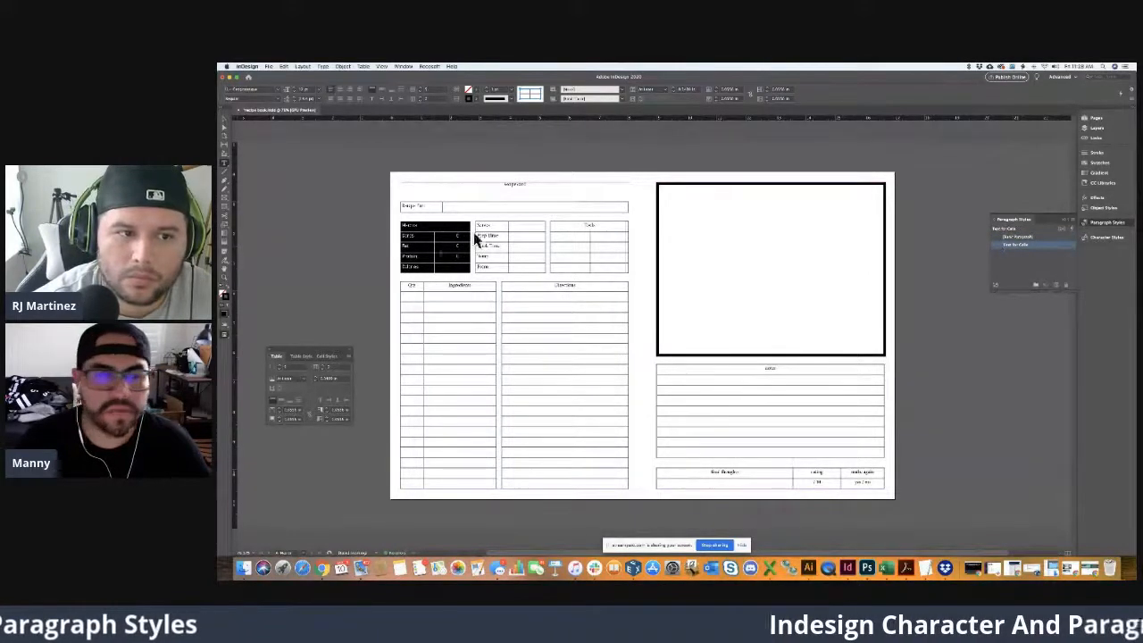
pyautogui.moveTo(508, 267); pyautogui.dragTo(490, 225)
pyautogui.click(1021, 244)
pyautogui.moveTo(612, 227); pyautogui.dragTo(561, 226)
pyautogui.click(1025, 246)
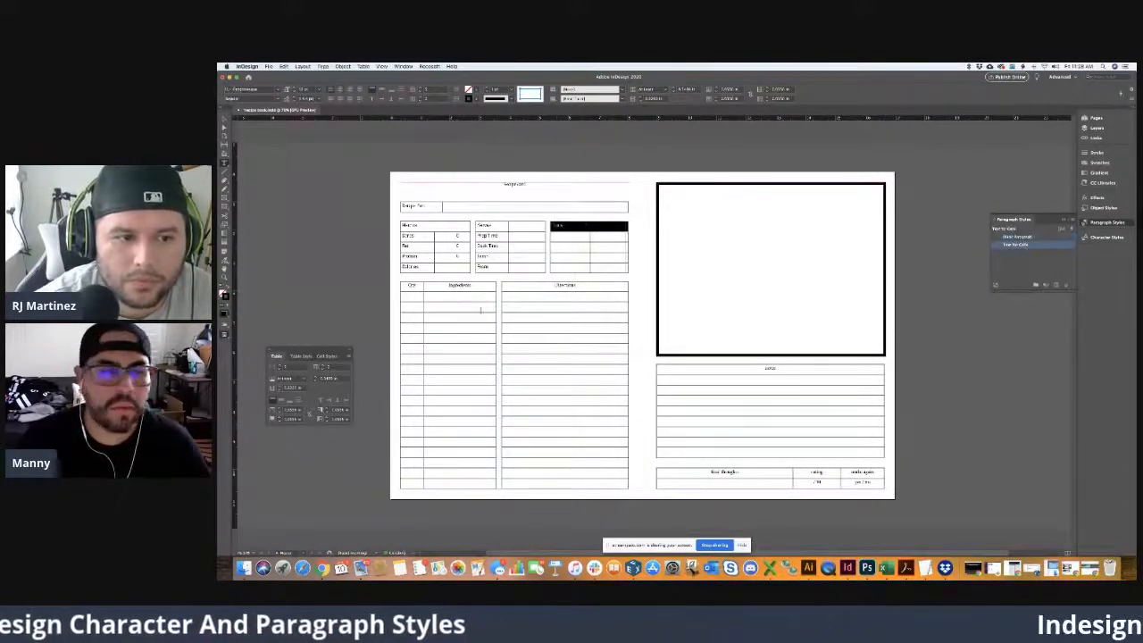
# - Apply the Text for Cells style to the quantity, ingredients and directions table headings
pyautogui.moveTo(485, 481); pyautogui.dragTo(620, 288)
pyautogui.click(413, 286)
pyautogui.click(1017, 245)
pyautogui.click(1017, 245)
# - Apply the Text for Cells style to the final thoughts, rating and make again cells and to the card's top heading
pyautogui.moveTo(708, 472); pyautogui.dragTo(776, 463)
pyautogui.click(1017, 245)
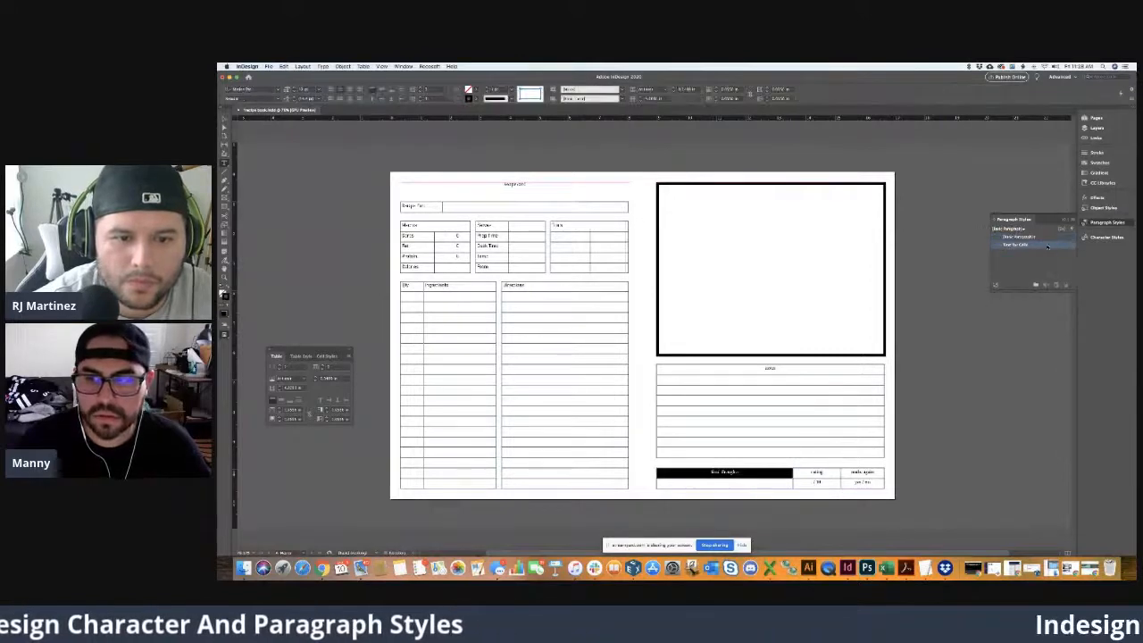
pyautogui.click(1016, 244)
pyautogui.click(811, 483)
pyautogui.moveTo(811, 483); pyautogui.dragTo(864, 483)
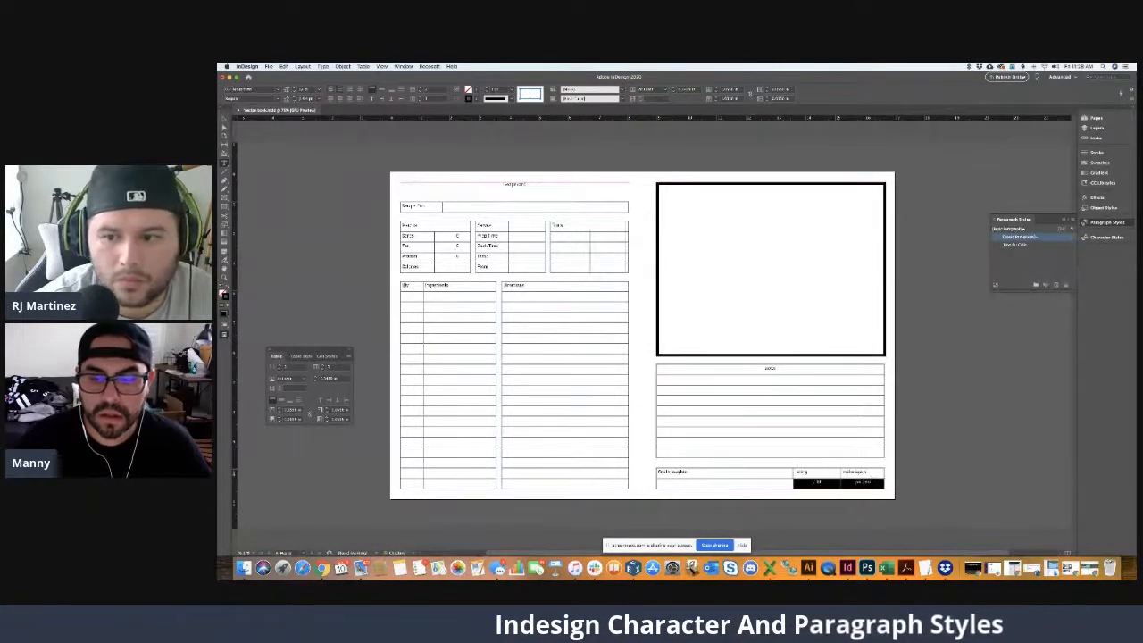
pyautogui.click(1038, 244)
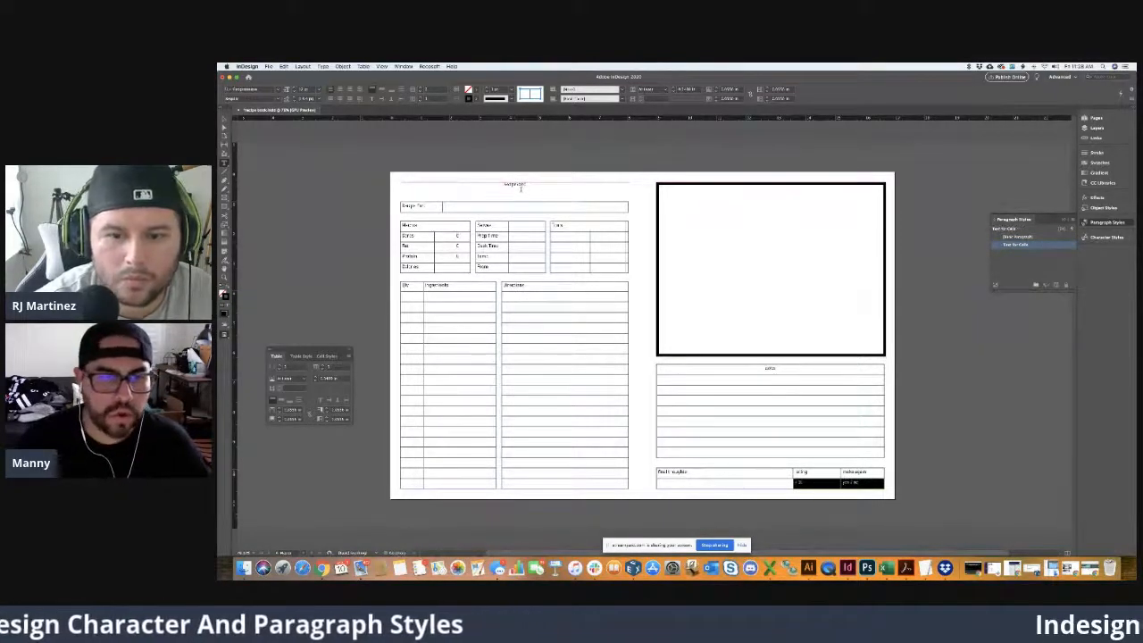
pyautogui.doubleClick(525, 184)
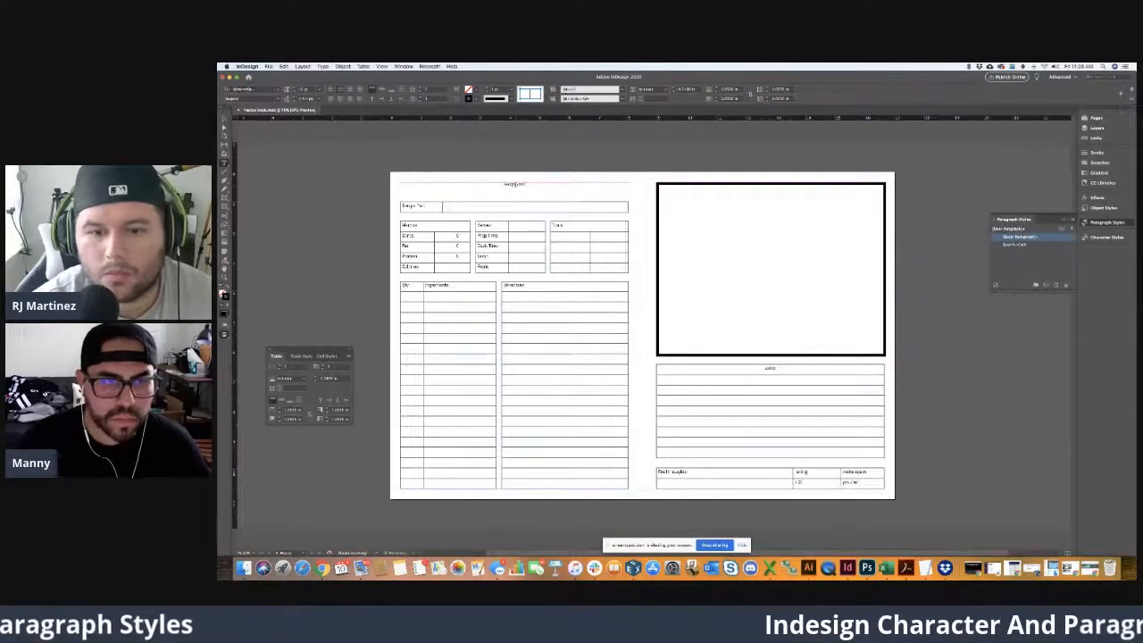
pyautogui.click(1016, 244)
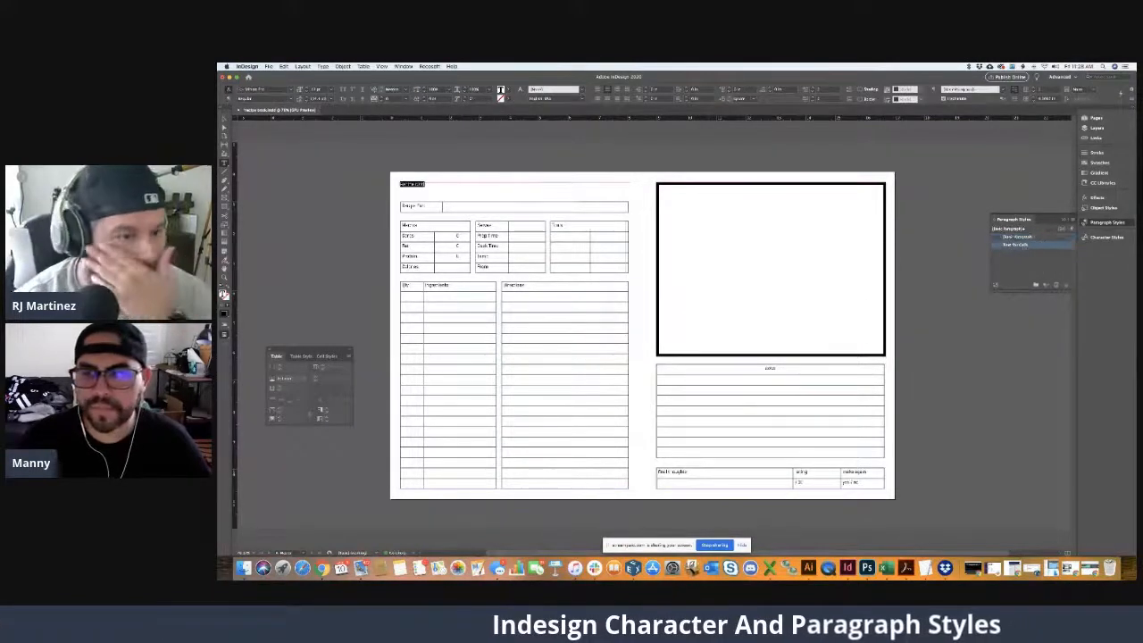
pyautogui.click(693, 384)
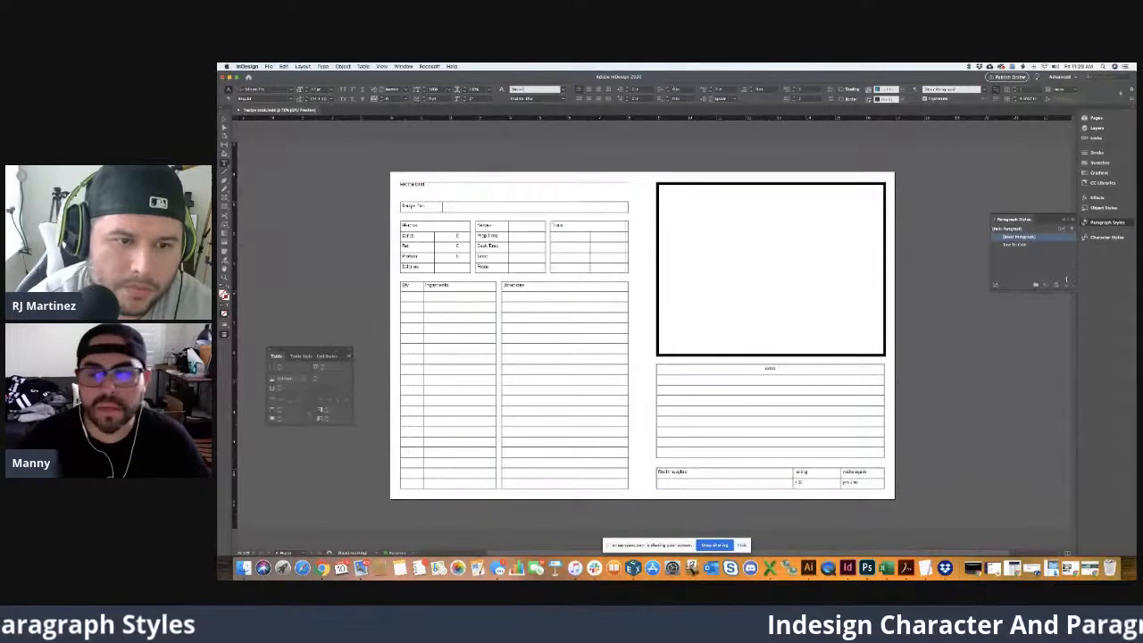
pyautogui.doubleClick(1040, 245)
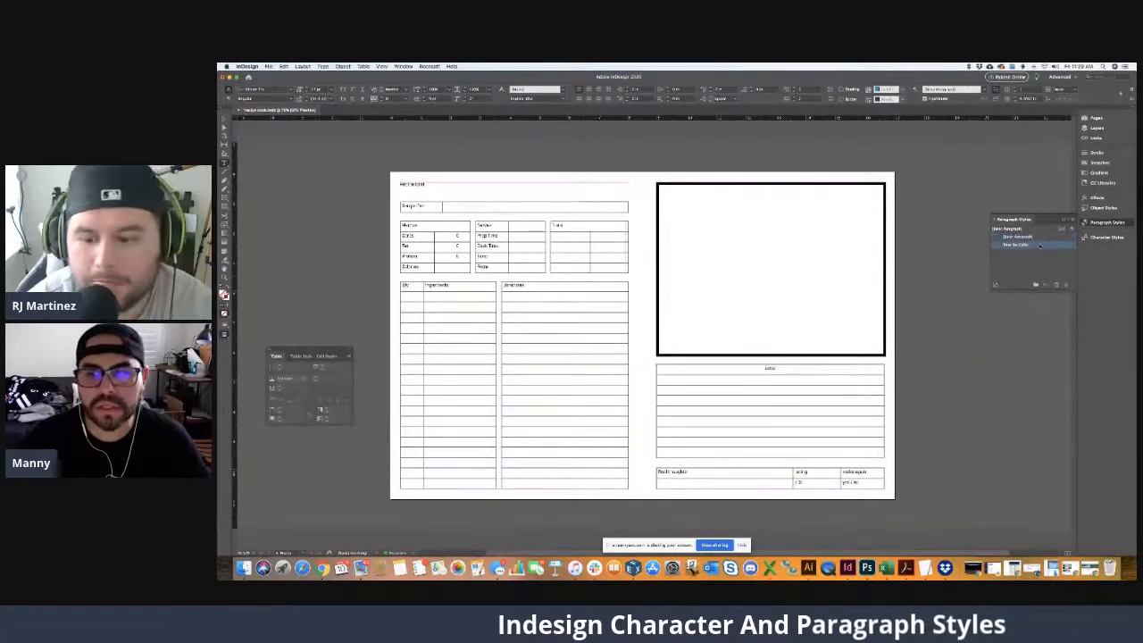
pyautogui.click(533, 220)
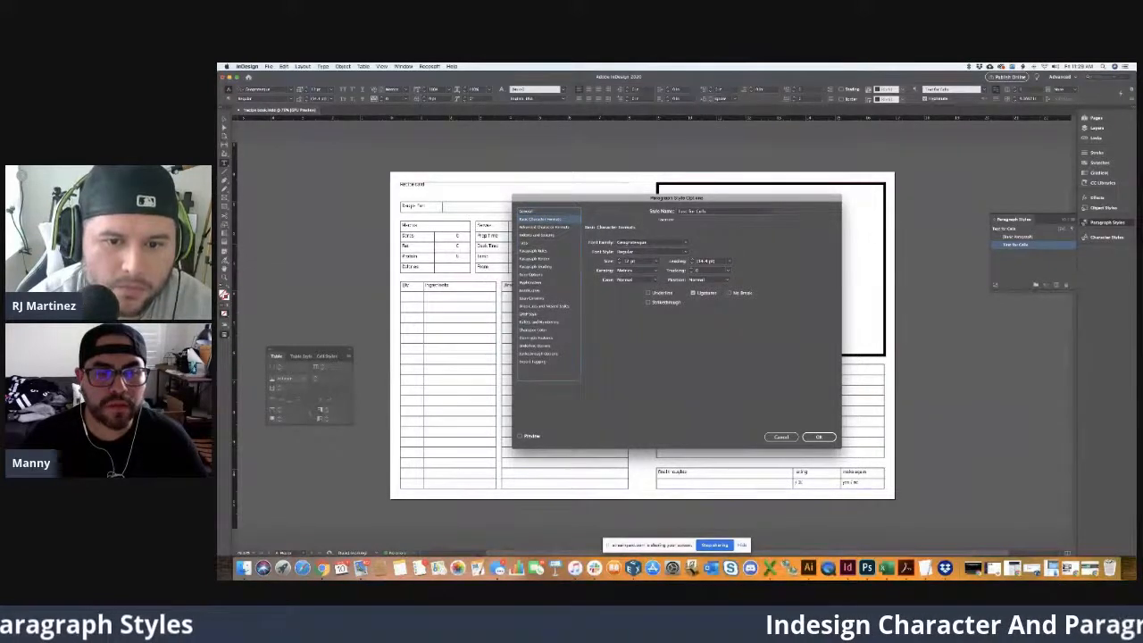
pyautogui.click(781, 436)
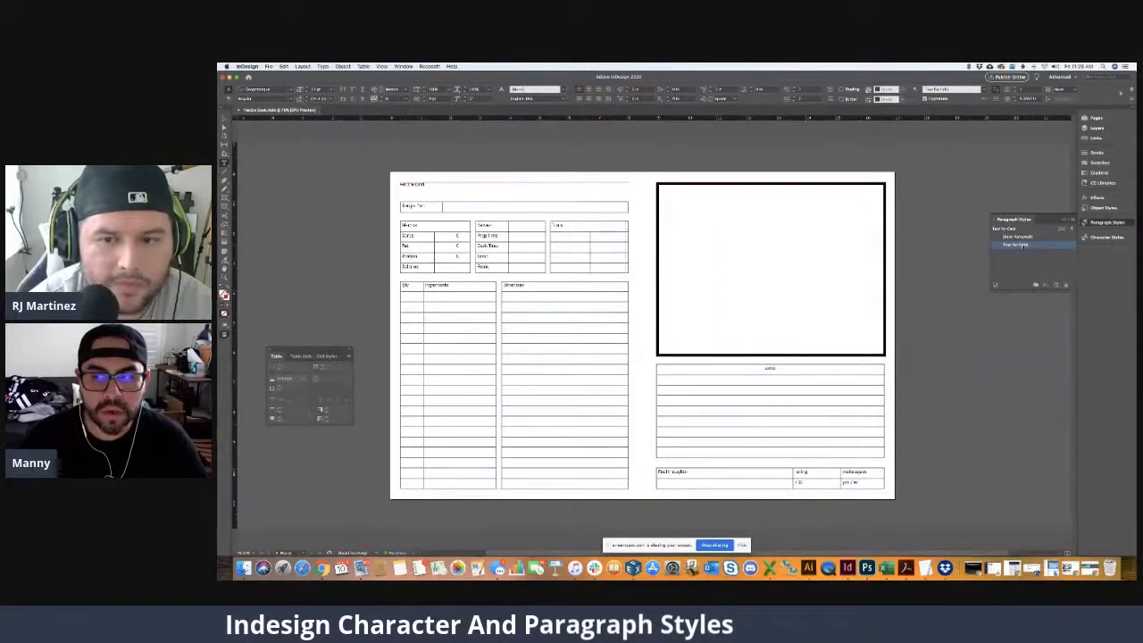
# - Edit the Text for Cells style to use All Caps, with the preview turned on
pyautogui.doubleClick(1039, 246)
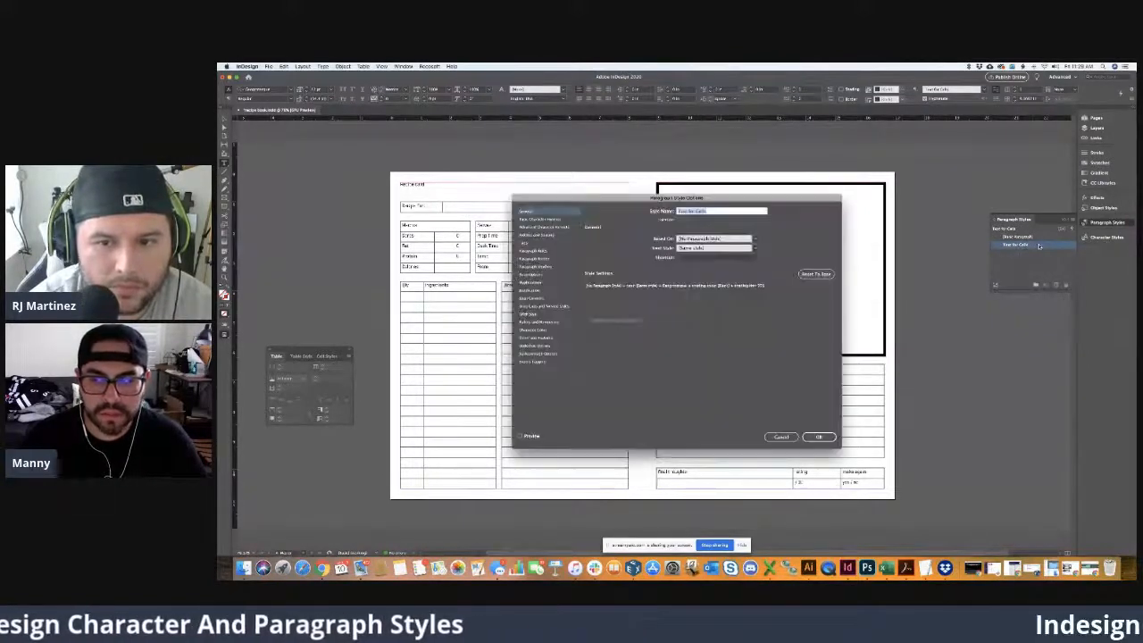
pyautogui.click(534, 220)
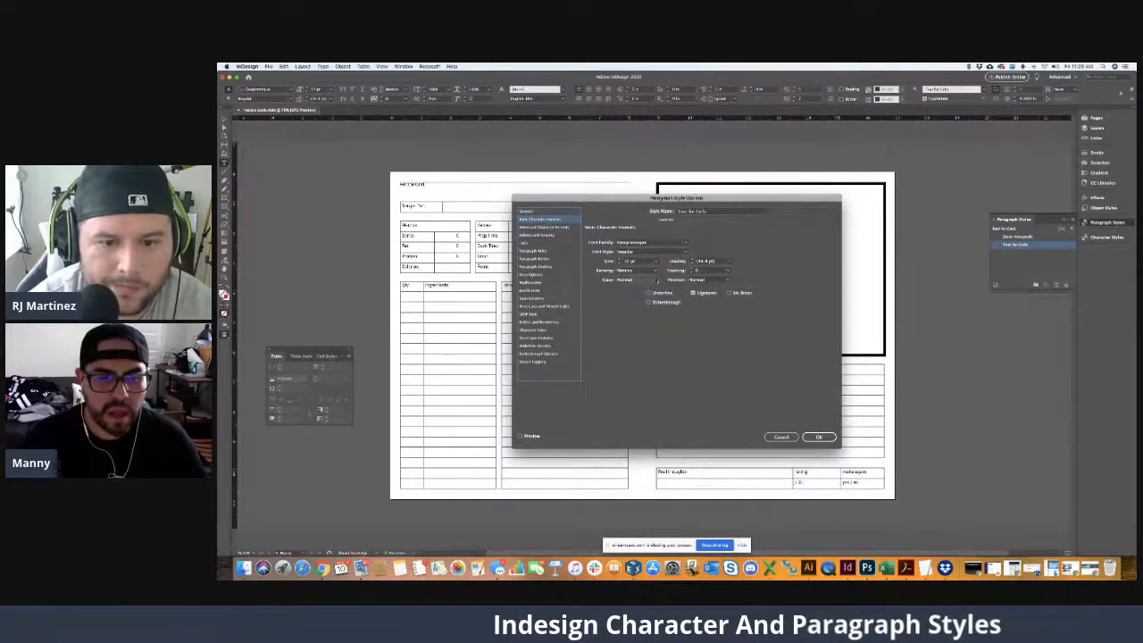
pyautogui.click(636, 280)
pyautogui.click(635, 303)
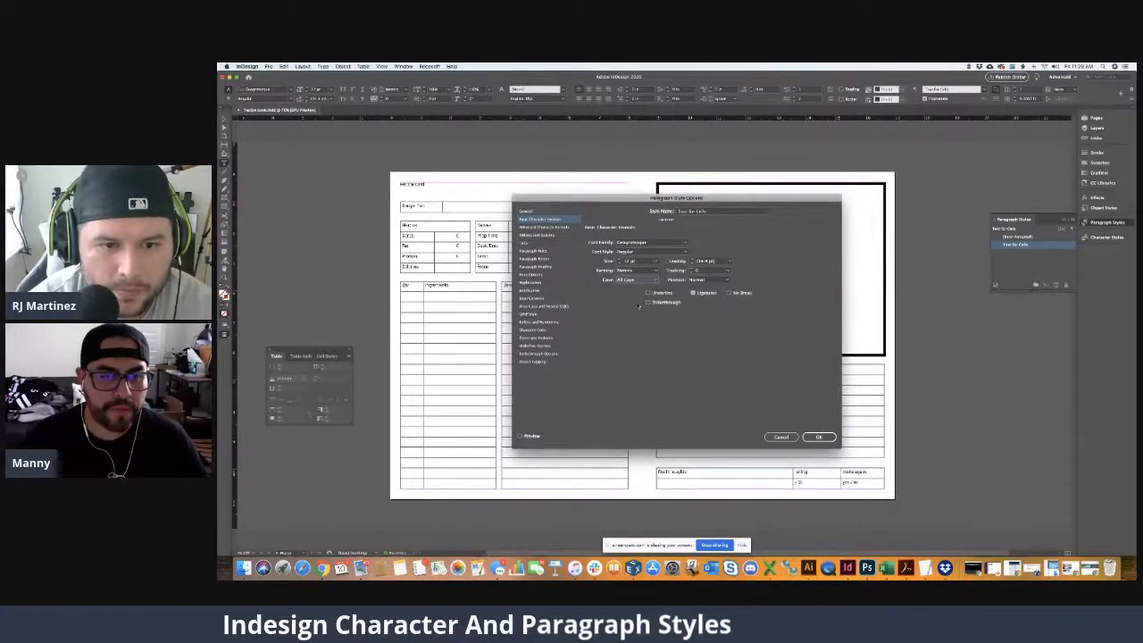
pyautogui.click(520, 436)
pyautogui.moveTo(547, 202); pyautogui.dragTo(761, 251)
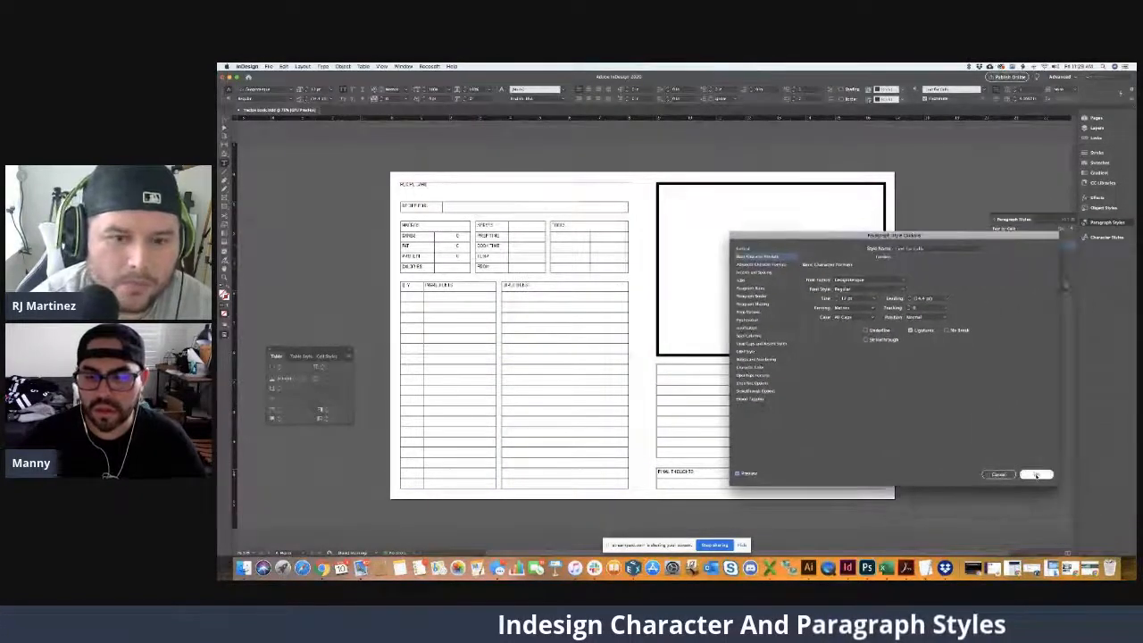
pyautogui.click(1036, 473)
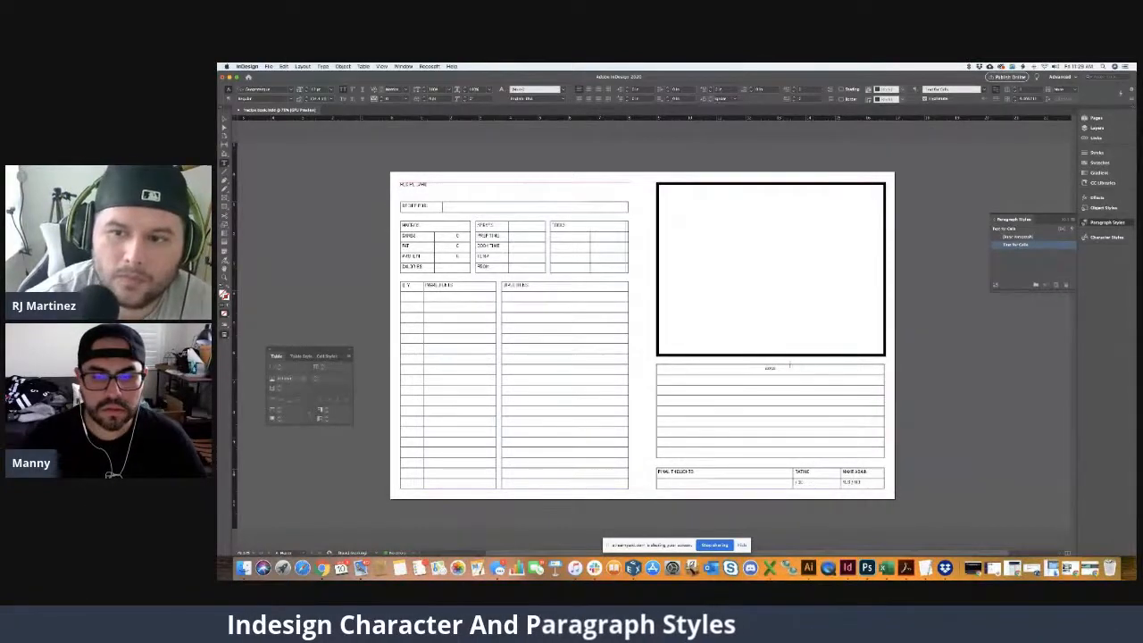
# - Apply the Text for Cells style to the Notes table heading and check the spread in preview mode
pyautogui.moveTo(771, 366); pyautogui.dragTo(826, 369)
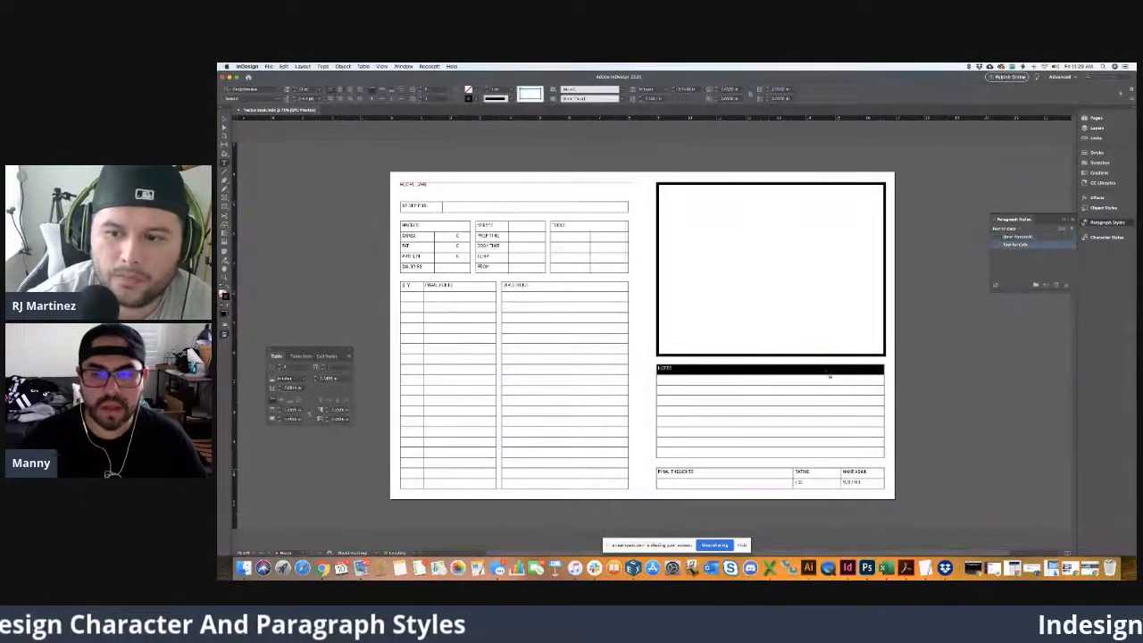
pyautogui.click(784, 384)
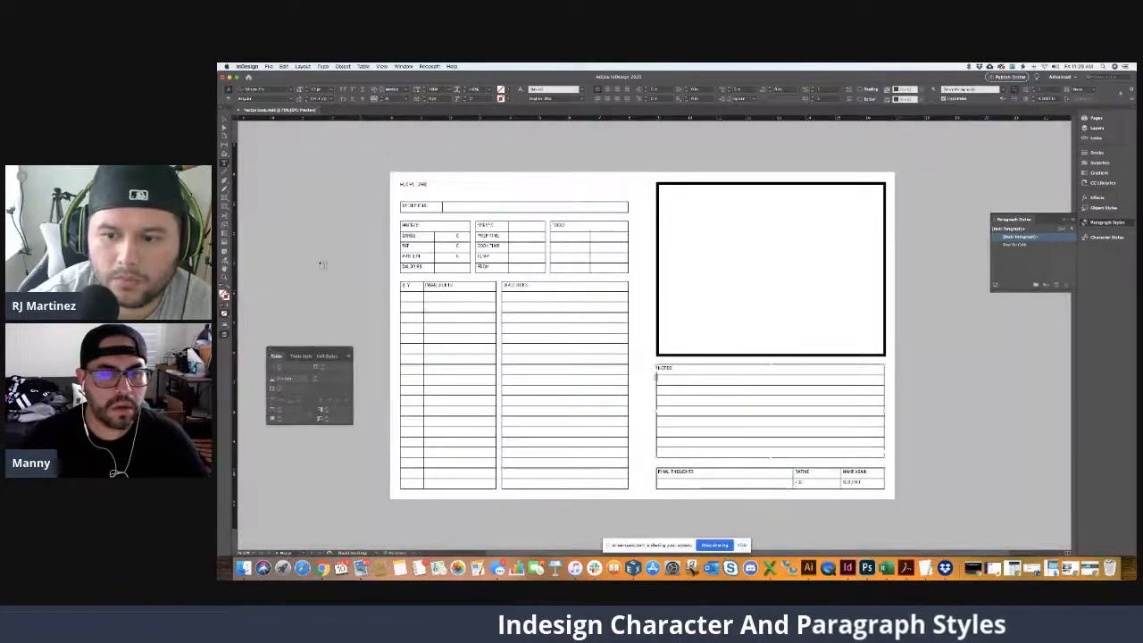
pyautogui.hscroll(1, 336, 190)
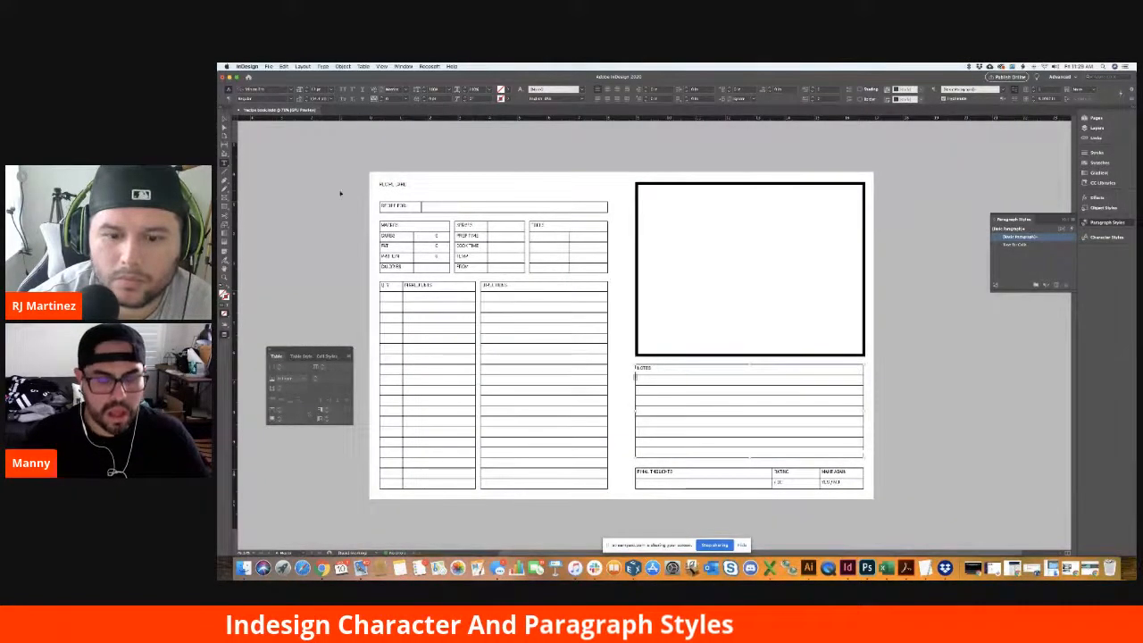
pyautogui.click(406, 228)
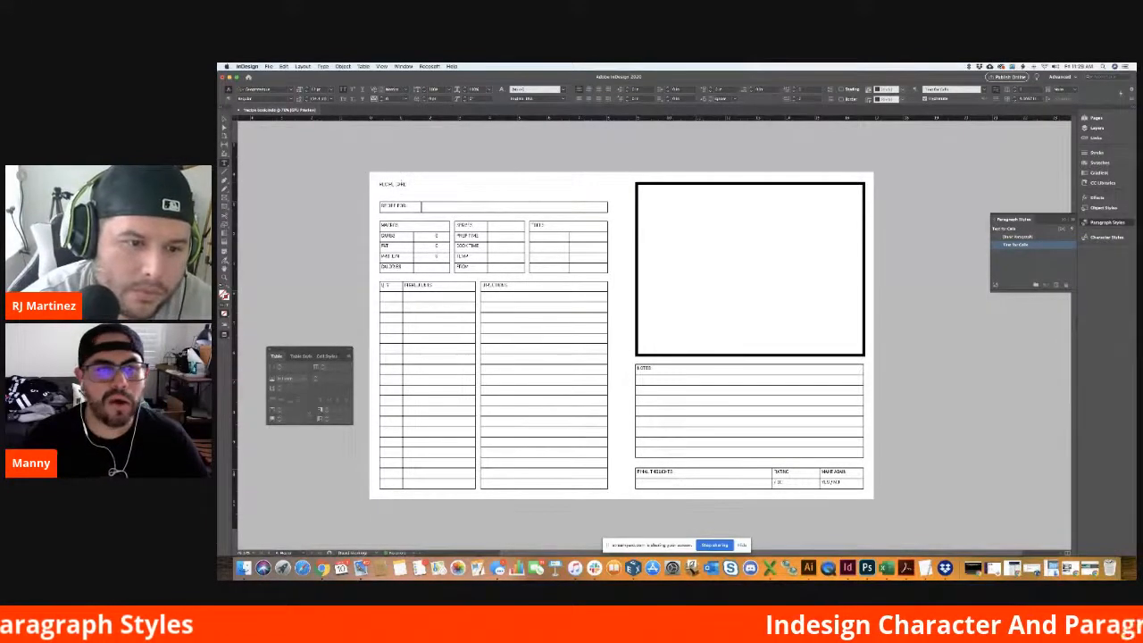
# - Create a new character style from the card's top heading with the Boardwalk Avenue font family and the Pen Bold font style
pyautogui.tripleClick(390, 183)
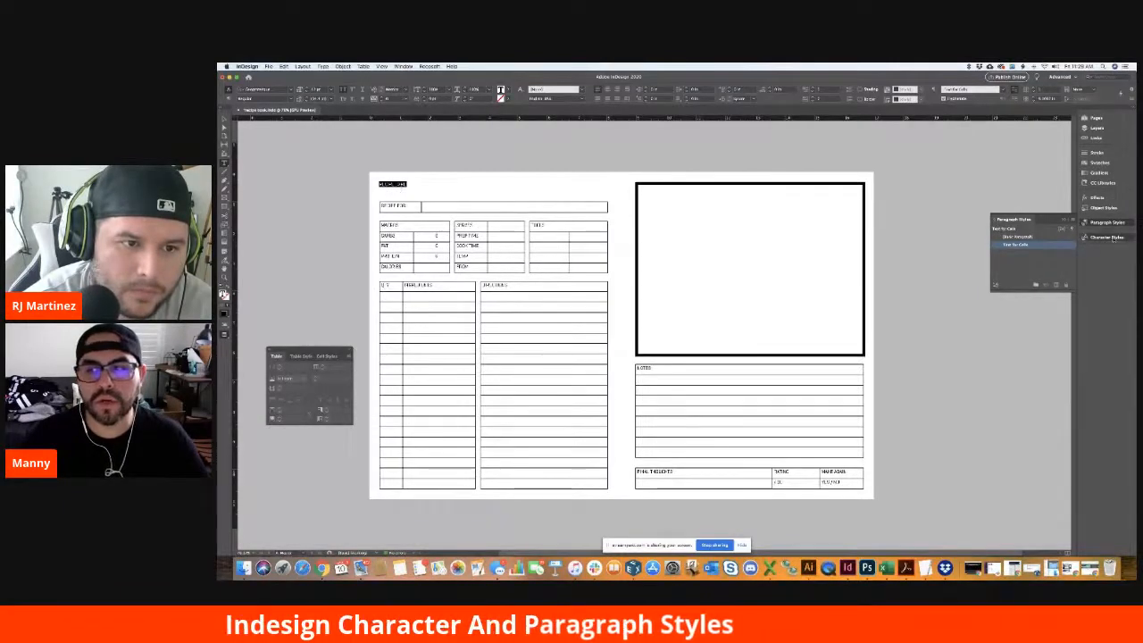
pyautogui.click(1107, 237)
pyautogui.click(1063, 233)
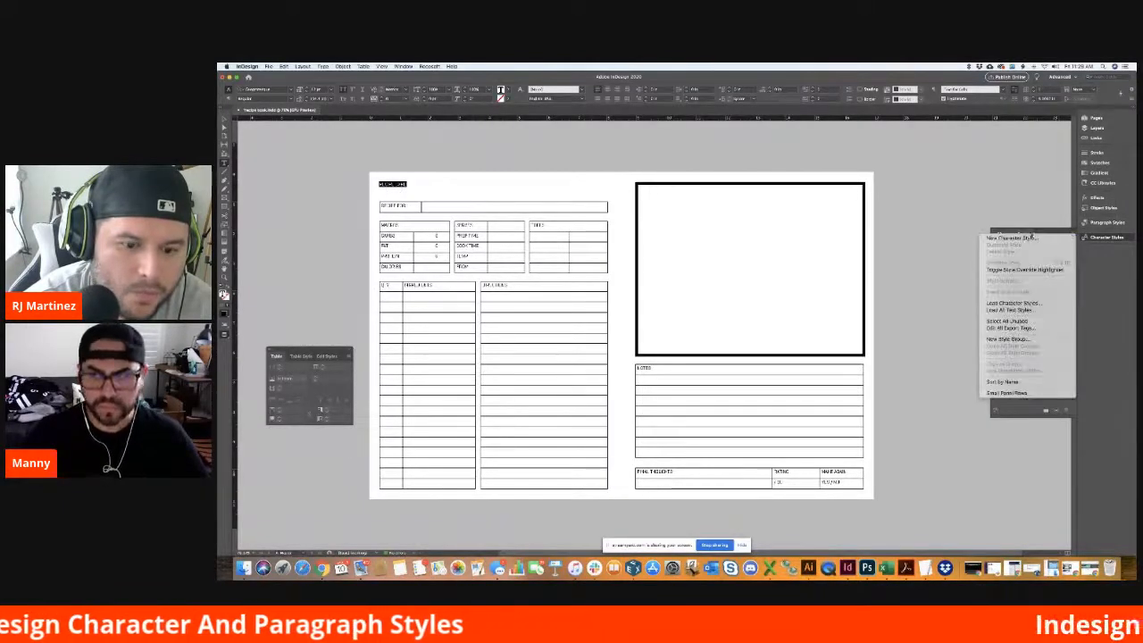
pyautogui.click(1027, 239)
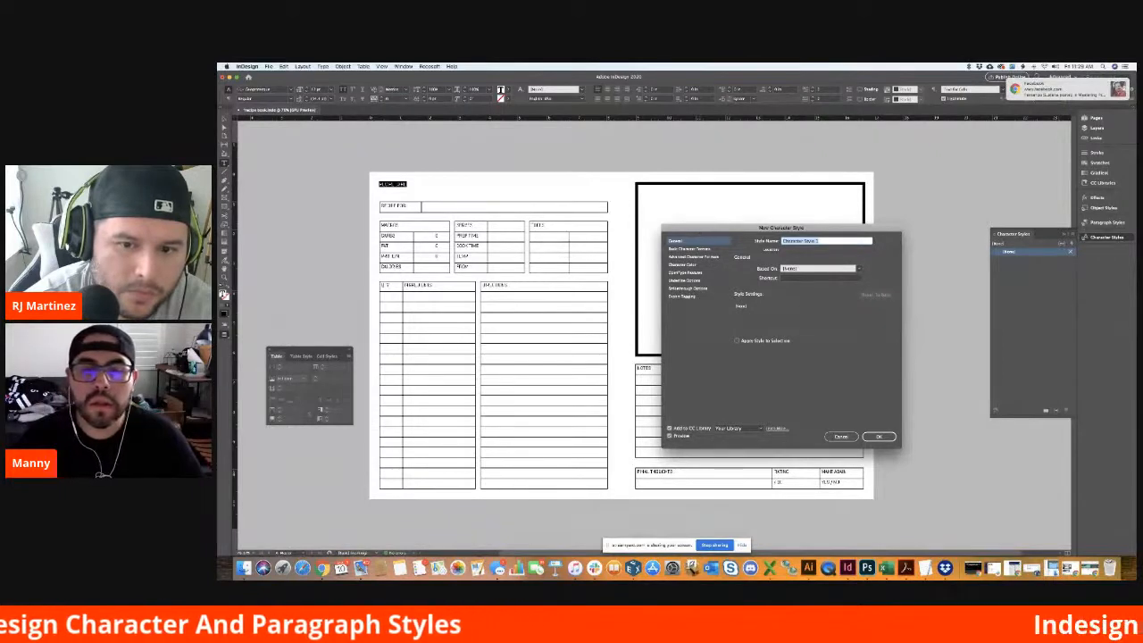
pyautogui.click(688, 249)
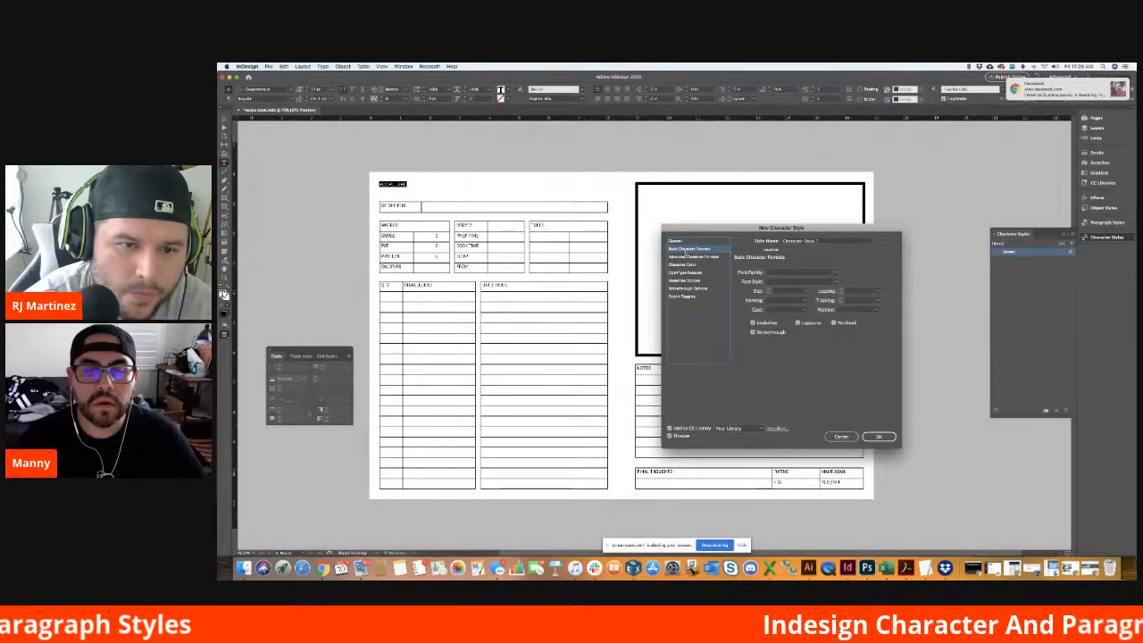
pyautogui.click(777, 273)
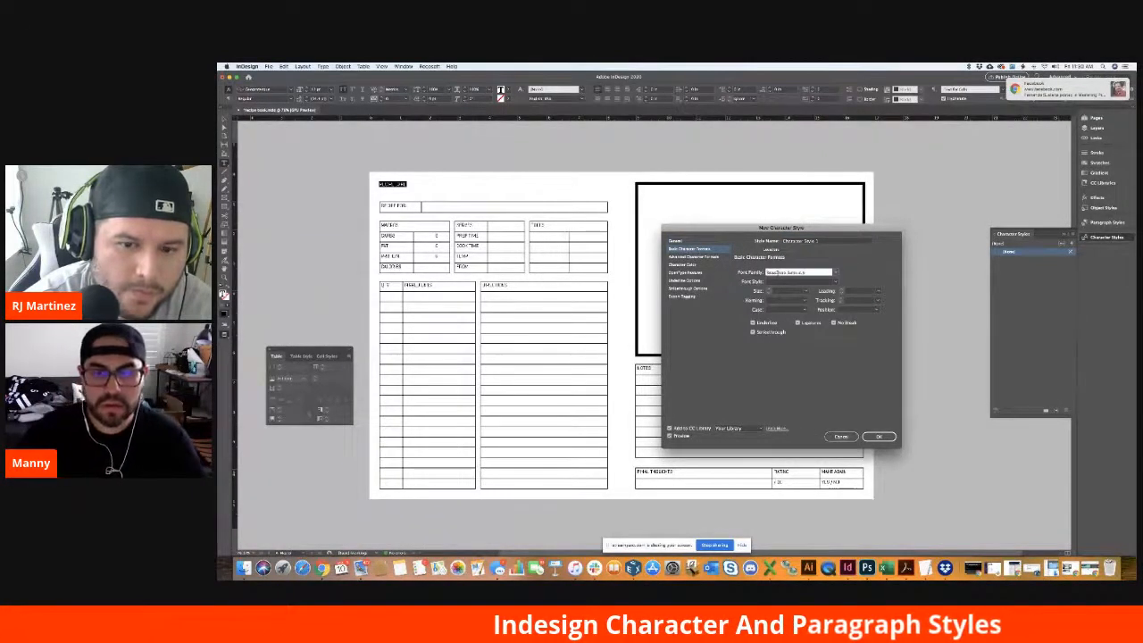
pyautogui.write('si')
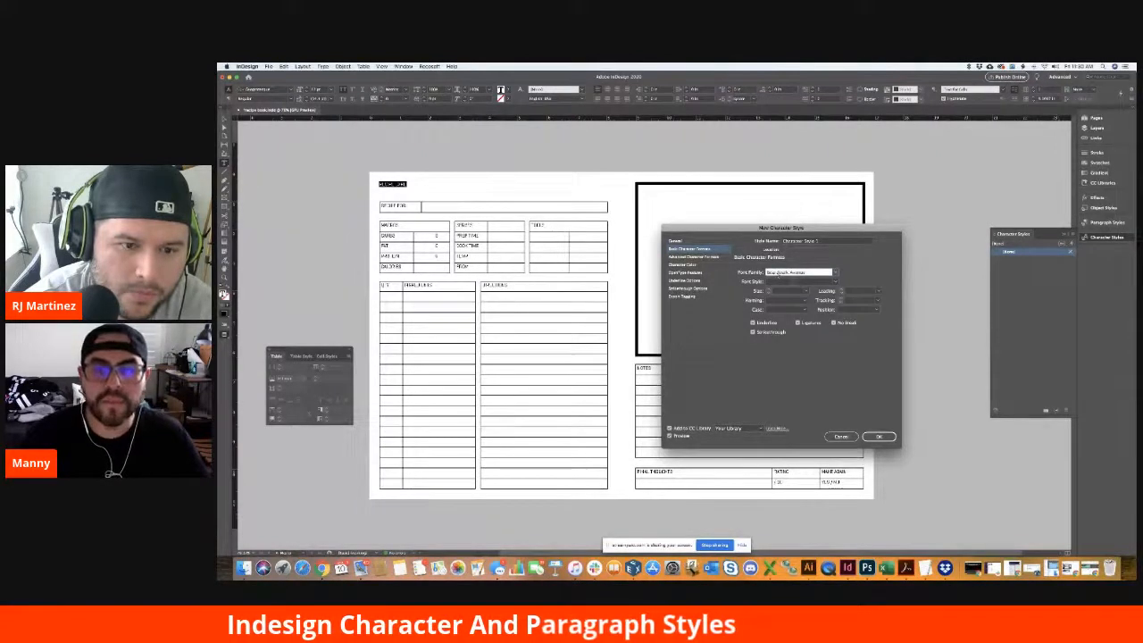
pyautogui.click(833, 281)
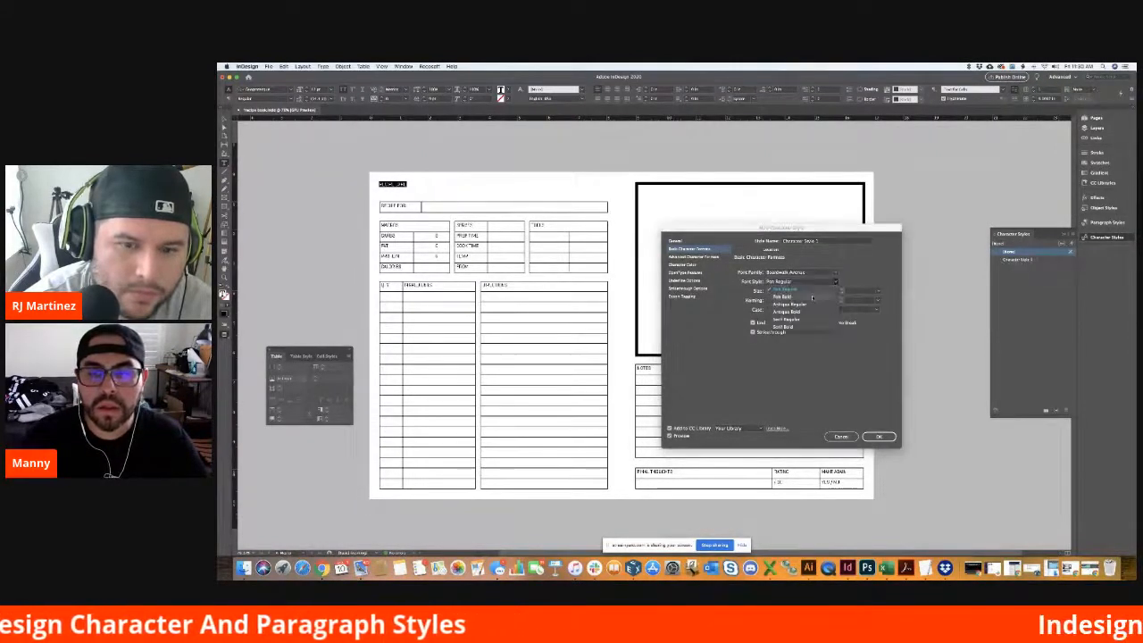
pyautogui.click(813, 301)
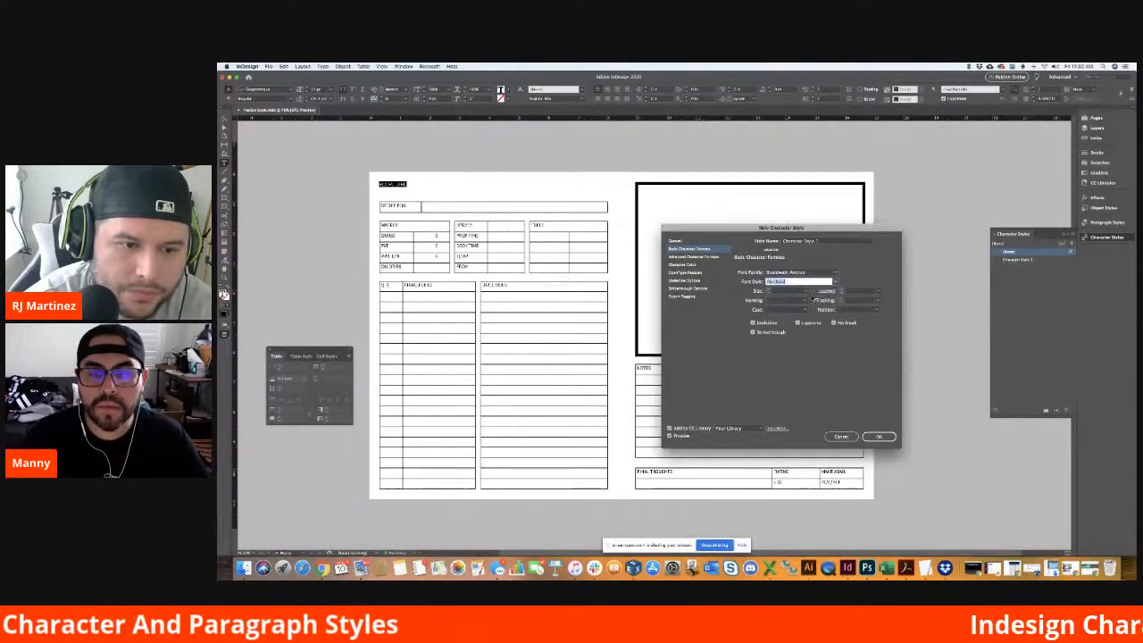
pyautogui.click(879, 436)
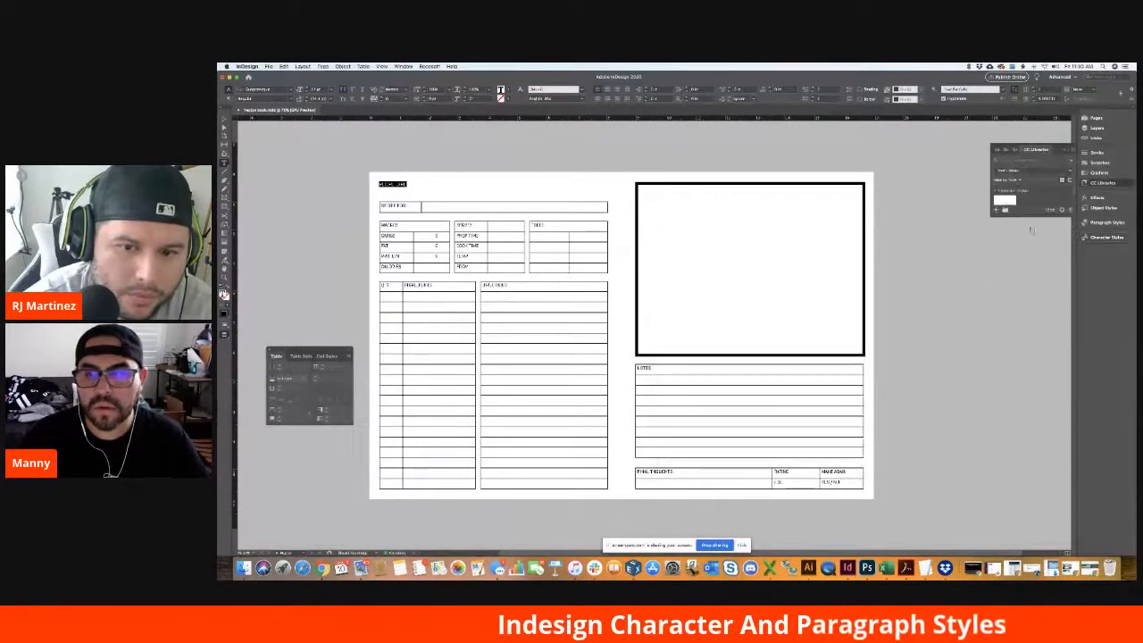
# - Apply the new Boardwalk Avenue character style to the card's top heading
pyautogui.click(1108, 237)
pyautogui.click(1019, 259)
pyautogui.click(1019, 259)
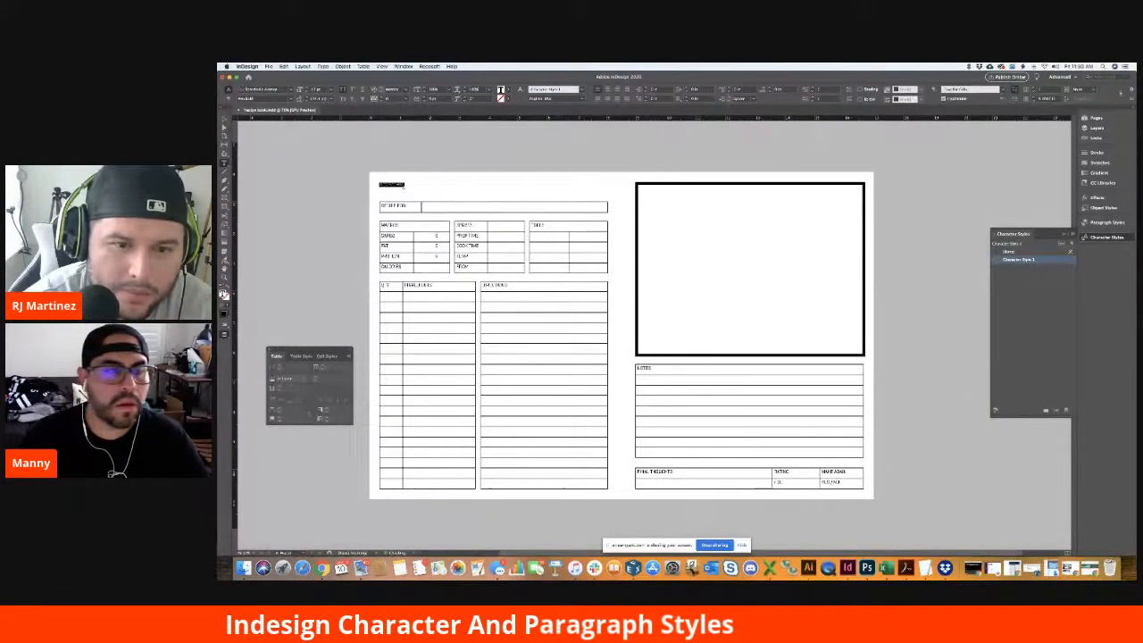
pyautogui.click(303, 66)
pyautogui.click(303, 66)
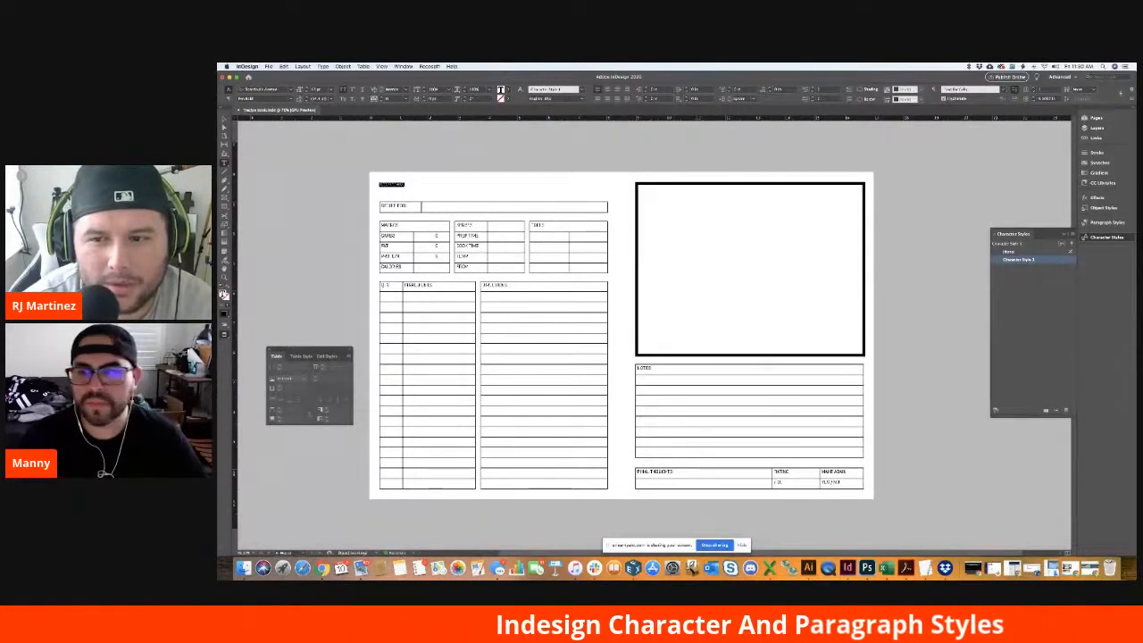
# - Rename the heading's character style as Header
pyautogui.doubleClick(1023, 259)
pyautogui.write('Location')
pyautogui.press('Return')
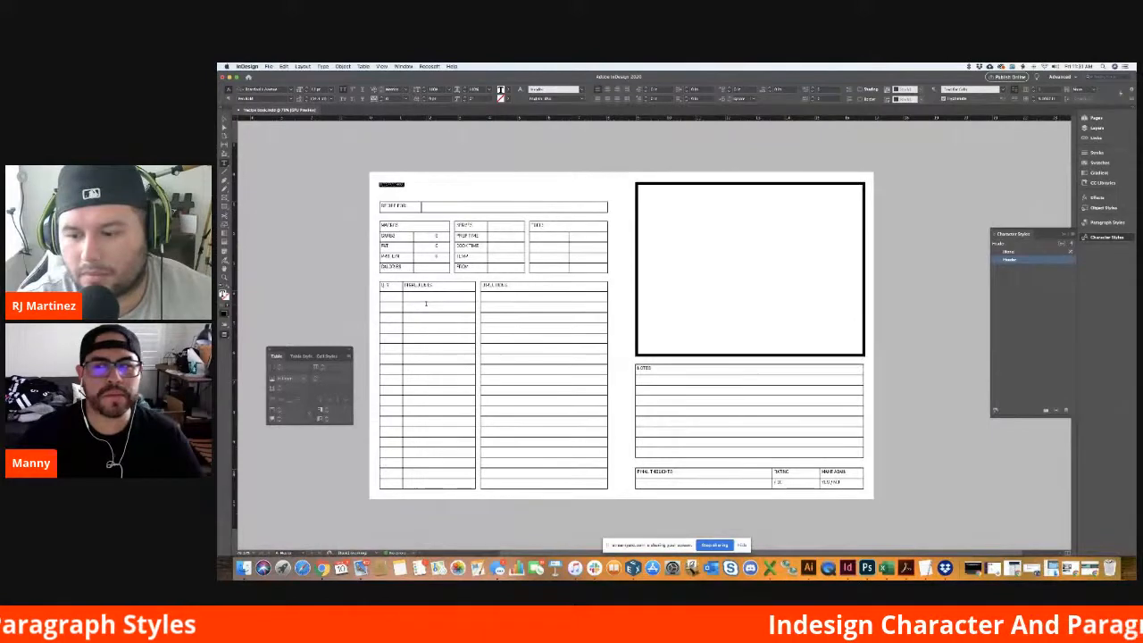
# - Edit the Header character style to use Normal case and a 72 pt size
pyautogui.moveTo(379, 184); pyautogui.dragTo(405, 184)
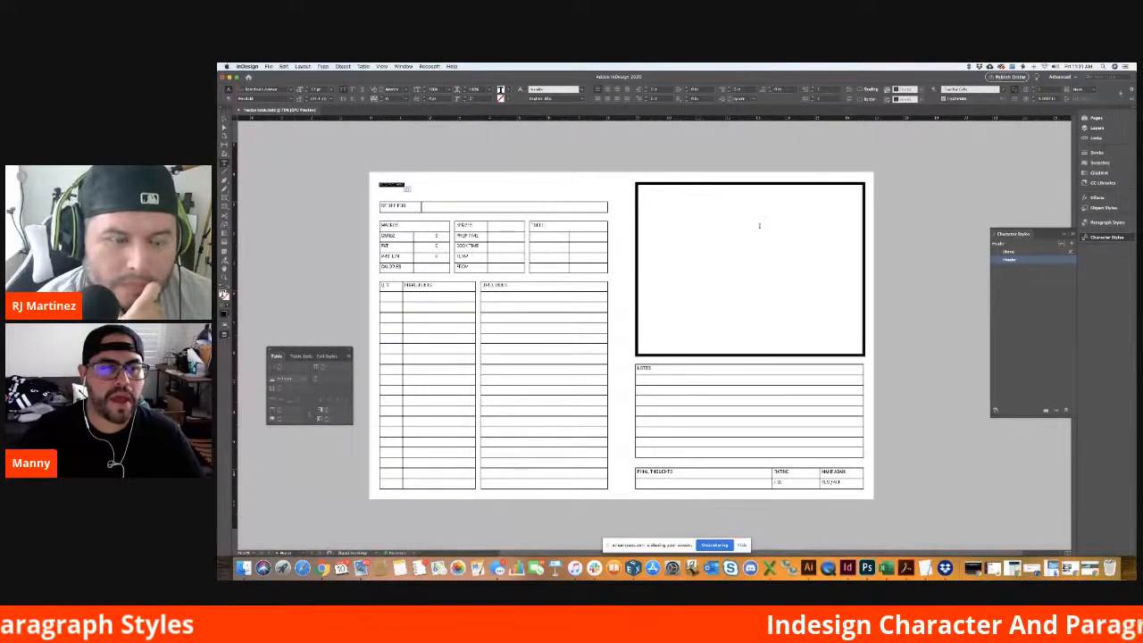
pyautogui.doubleClick(1055, 258)
pyautogui.click(698, 249)
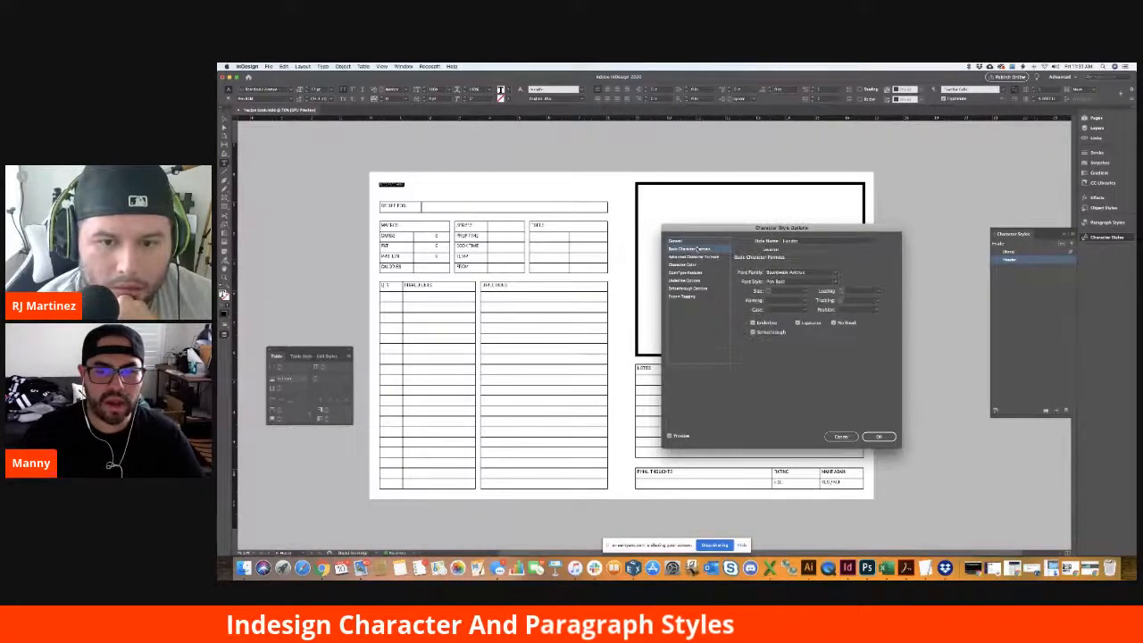
pyautogui.click(804, 310)
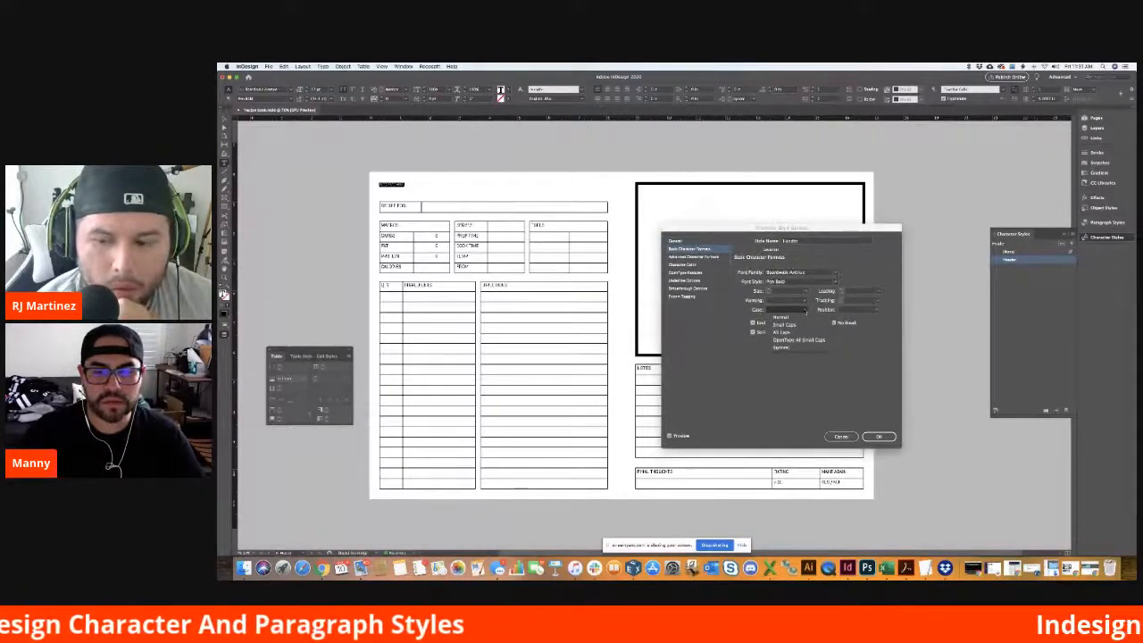
pyautogui.click(794, 318)
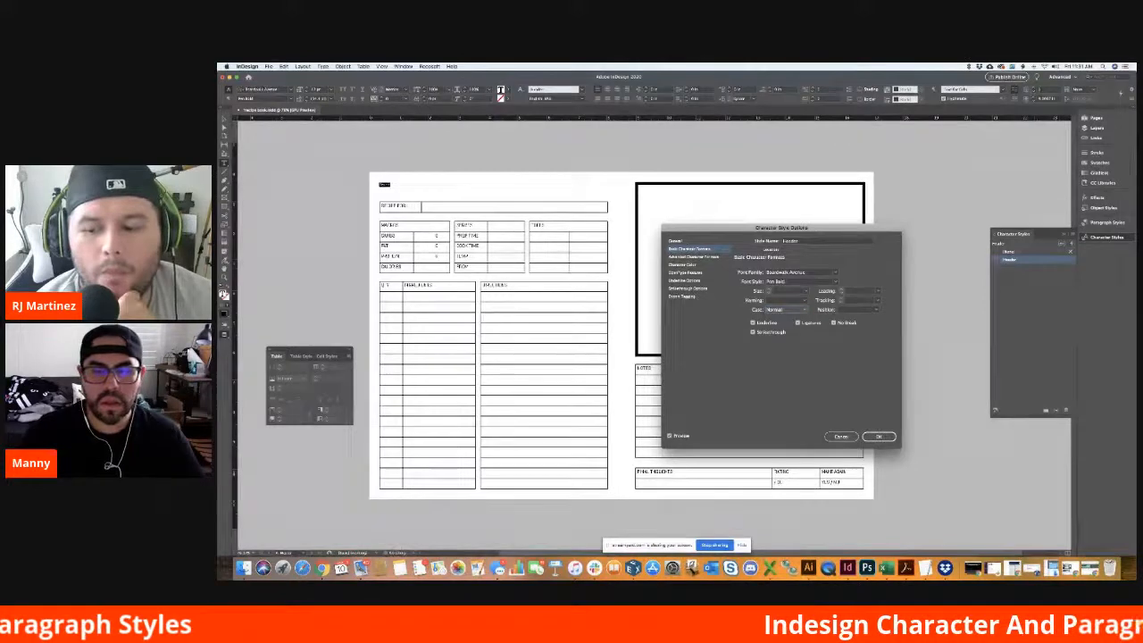
pyautogui.click(806, 292)
pyautogui.click(792, 398)
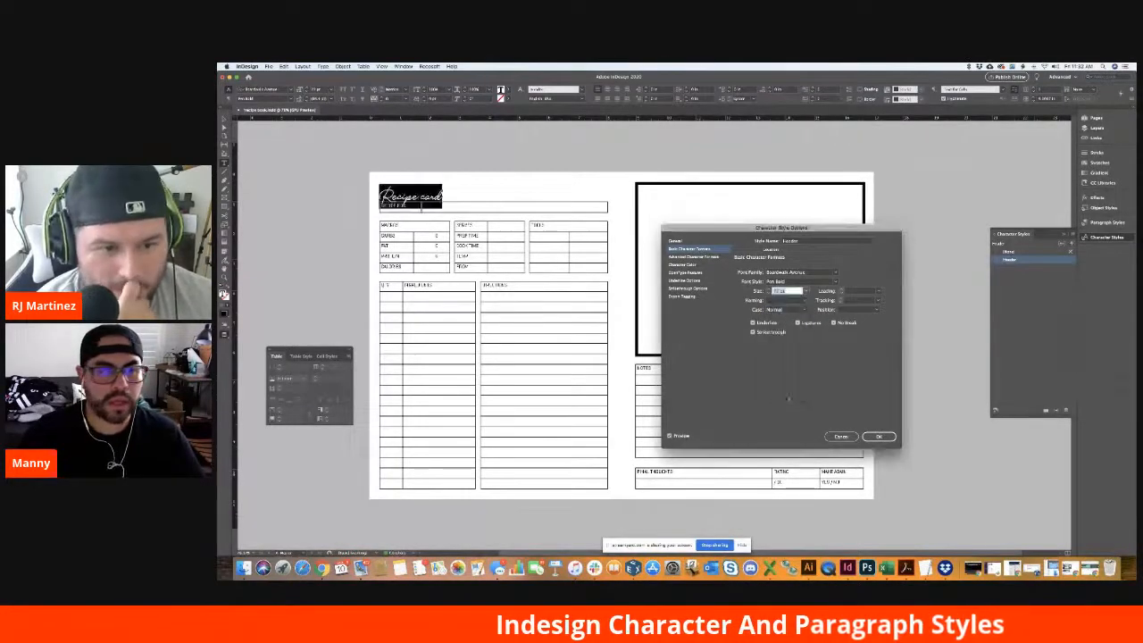
pyautogui.click(879, 435)
# - Capitalize the word Card in the heading and center the Recipe Card text in its frame
pyautogui.click(423, 194)
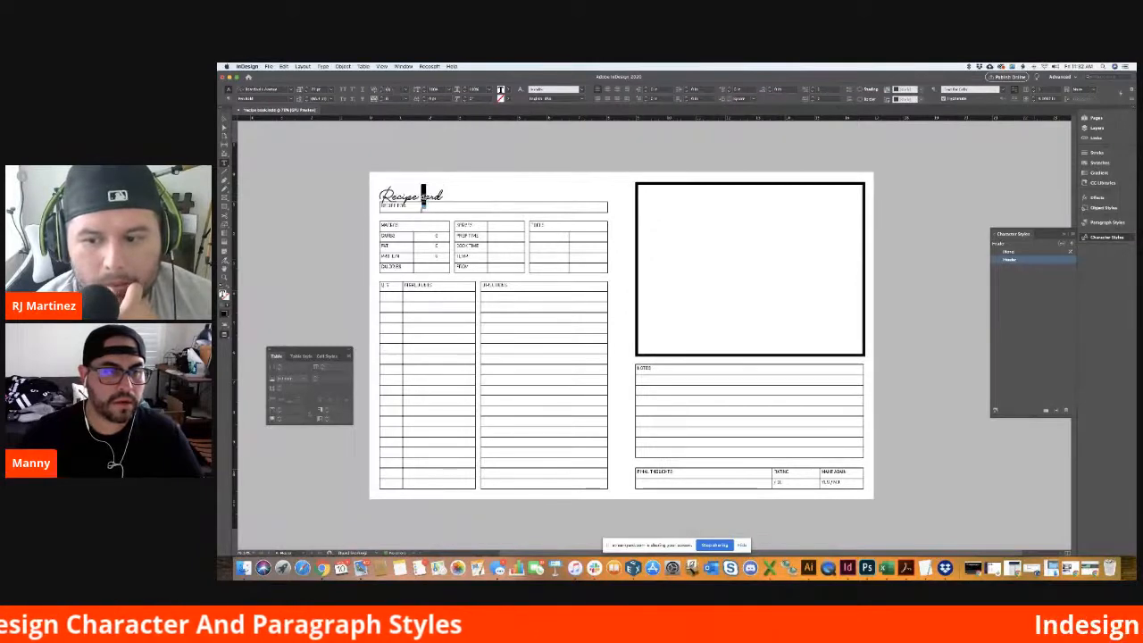
pyautogui.write('C')
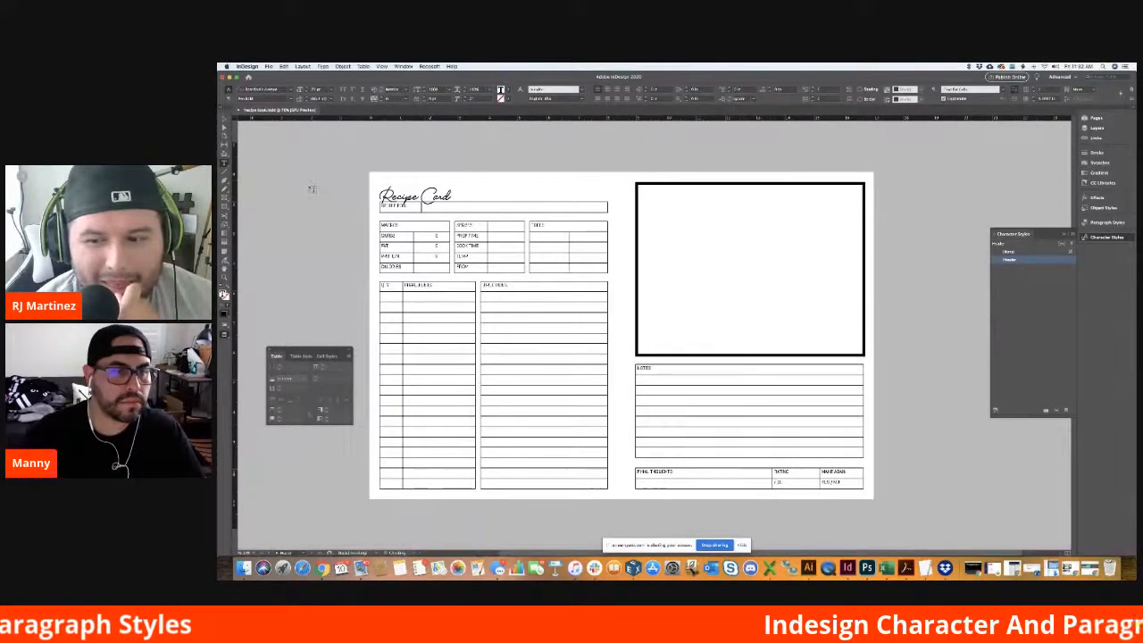
pyautogui.press('super+a')
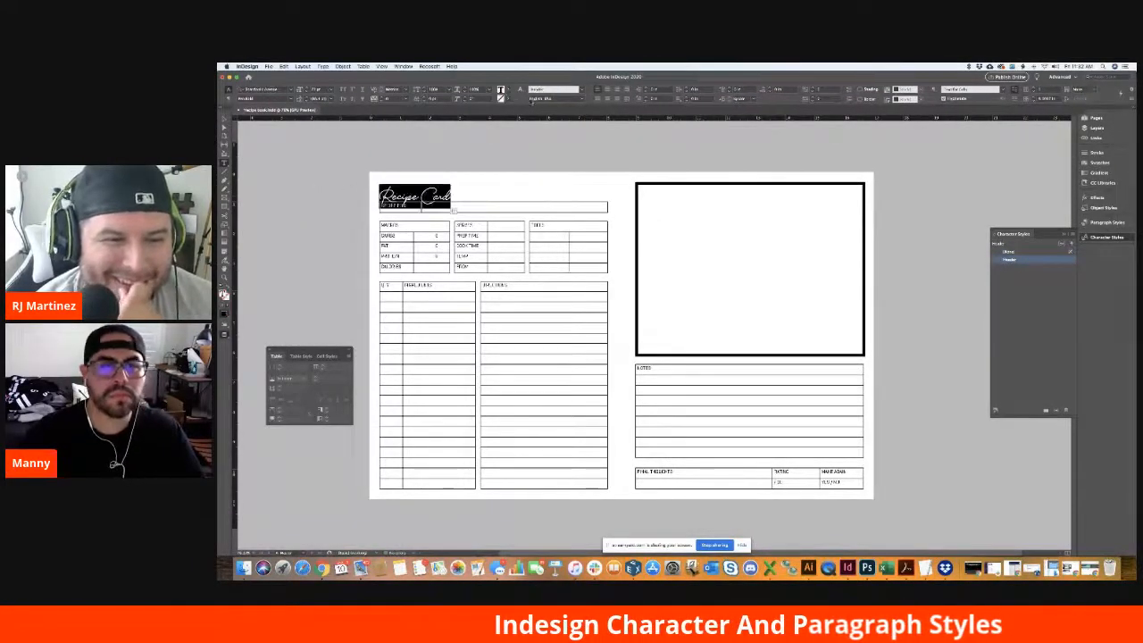
pyautogui.click(607, 90)
pyautogui.keyDown('super'); pyautogui.click(512, 140); pyautogui.keyUp('super')
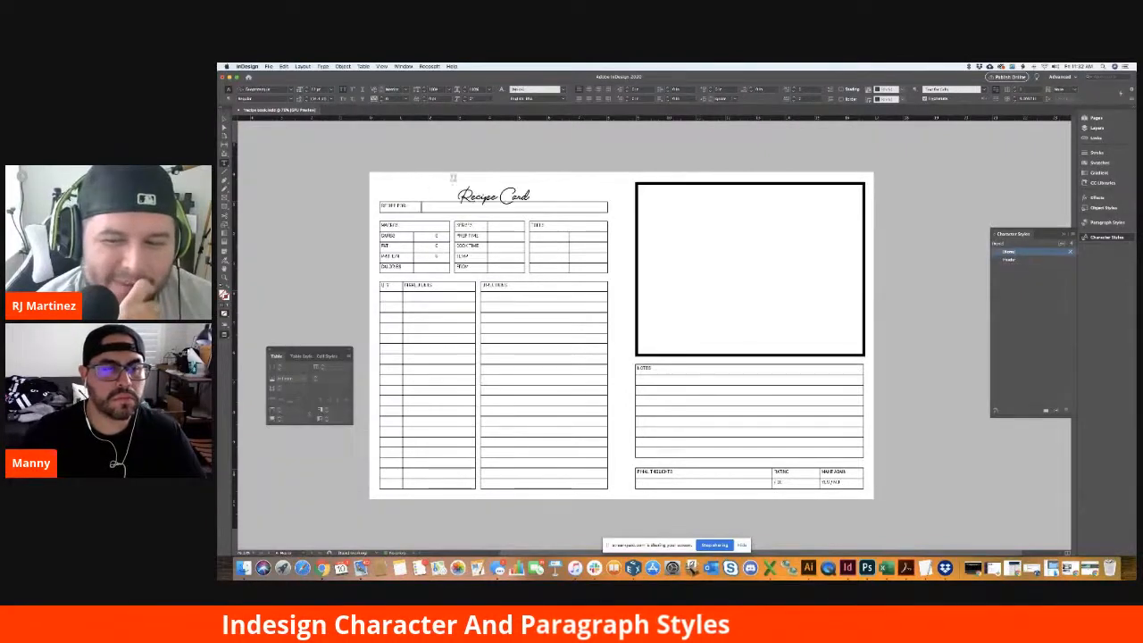
# - Switch to the Normal screen mode and move the Recipe Card text frame slightly up, clear of the table below it
pyautogui.press('v')
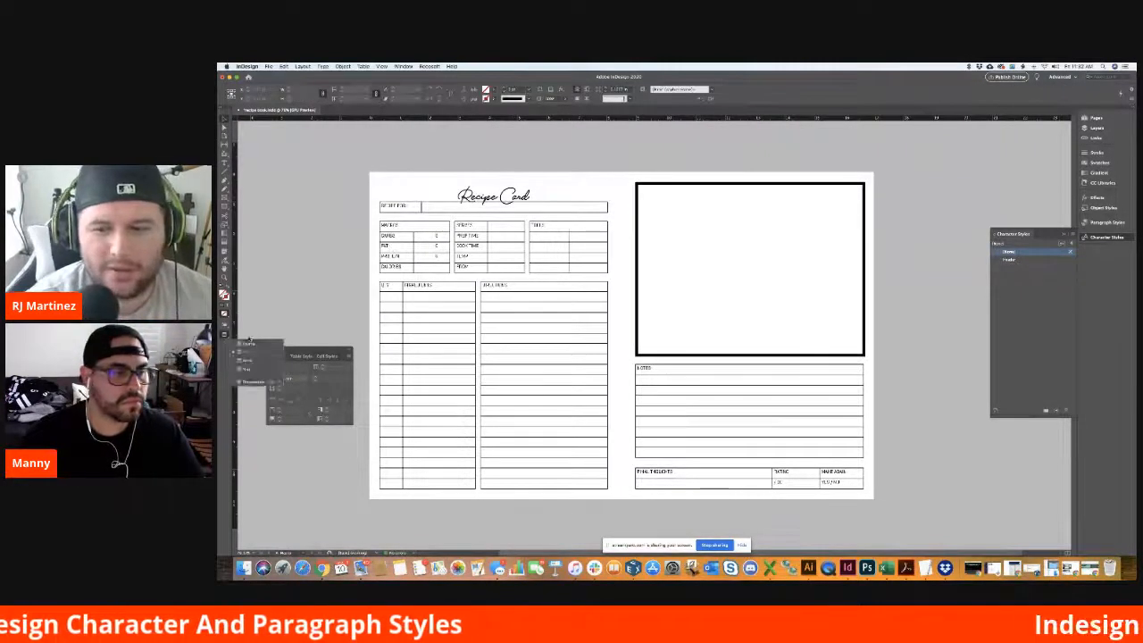
pyautogui.click(225, 335)
pyautogui.click(248, 342)
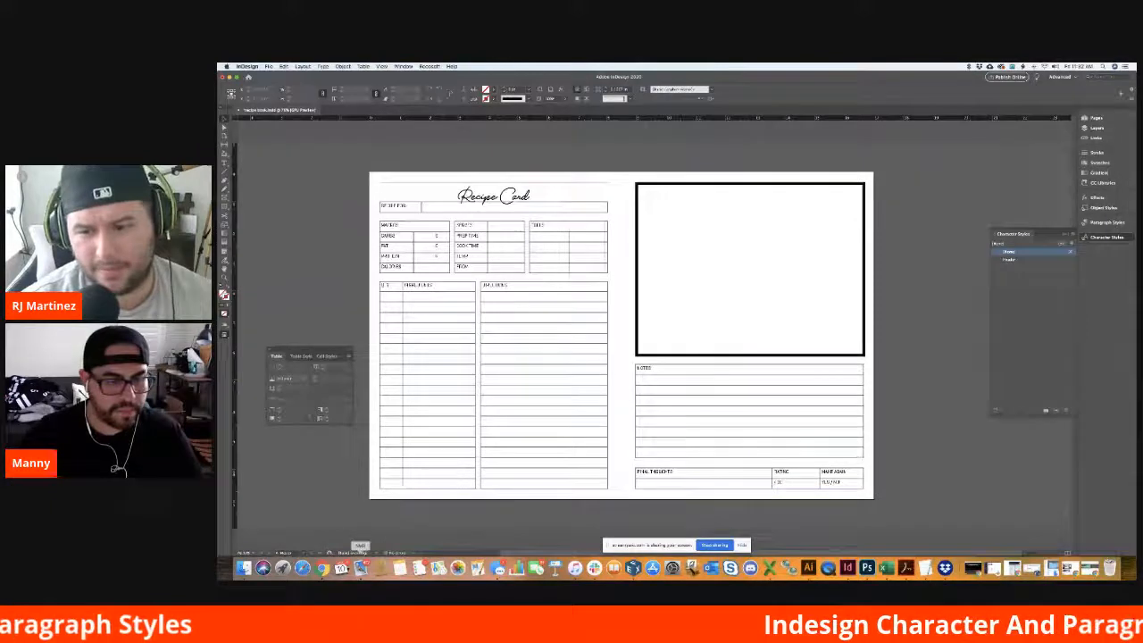
pyautogui.click(541, 196)
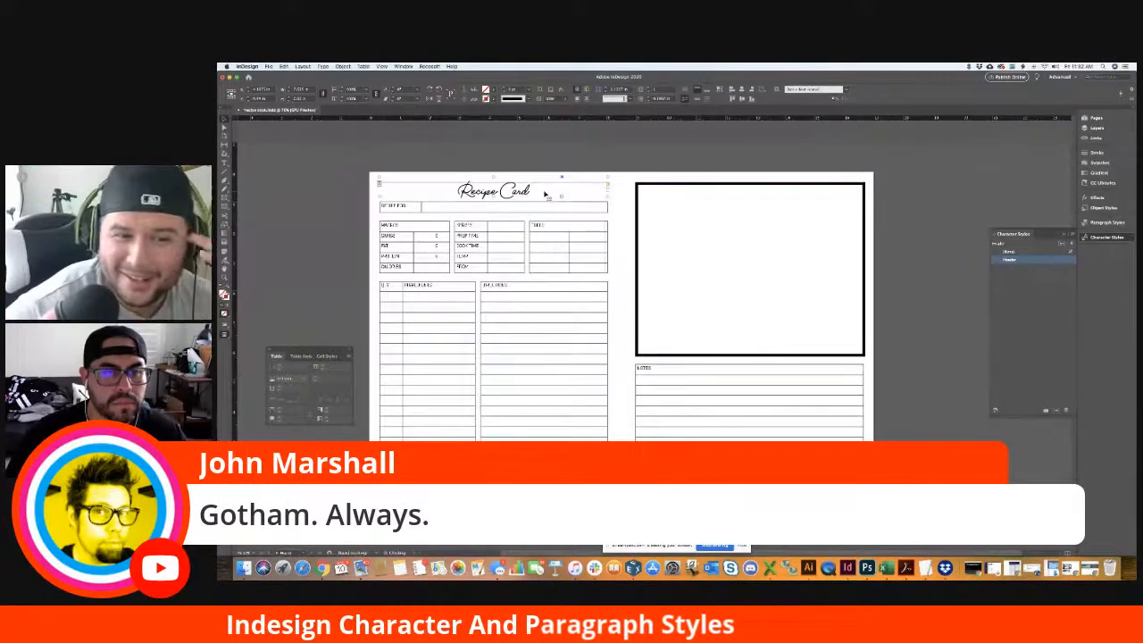
pyautogui.click(349, 212)
pyautogui.click(440, 194)
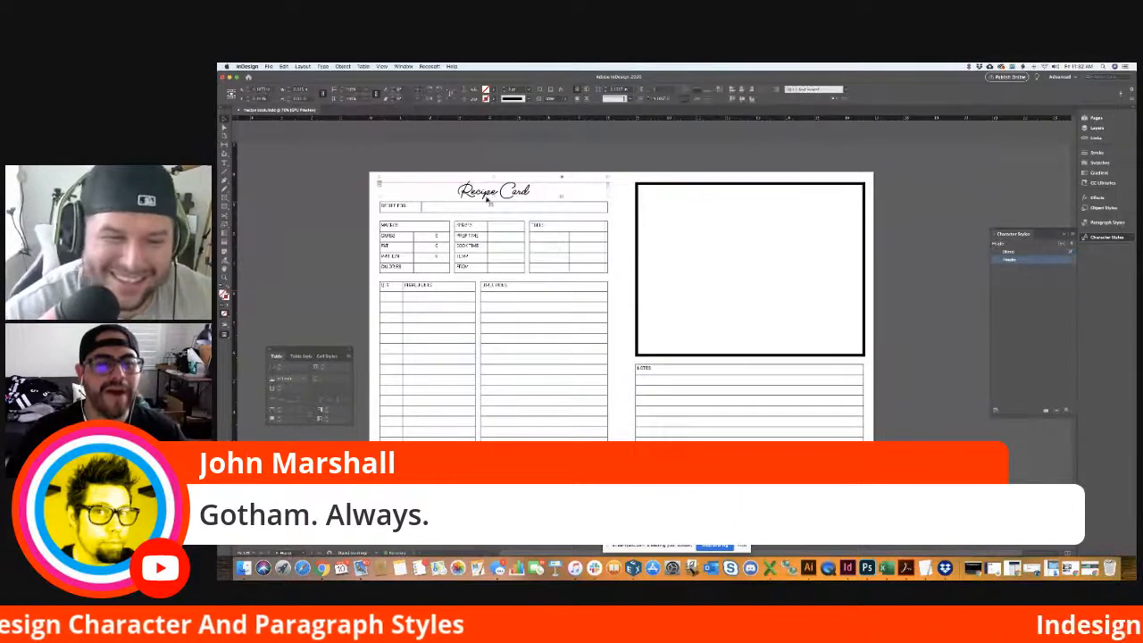
pyautogui.click(322, 568)
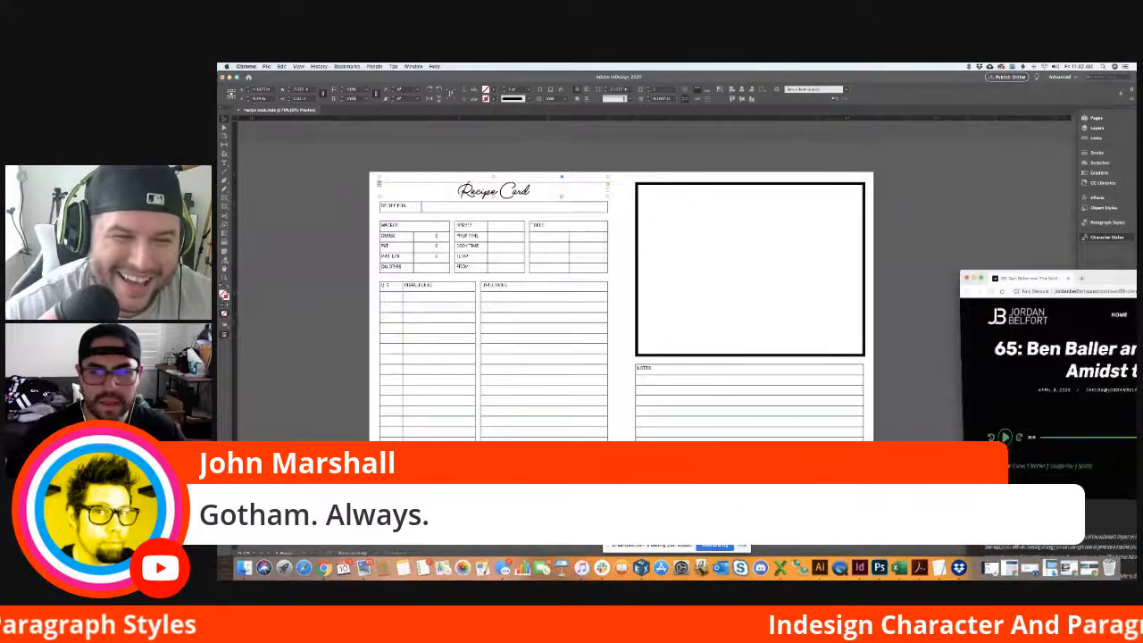
pyautogui.click(971, 330)
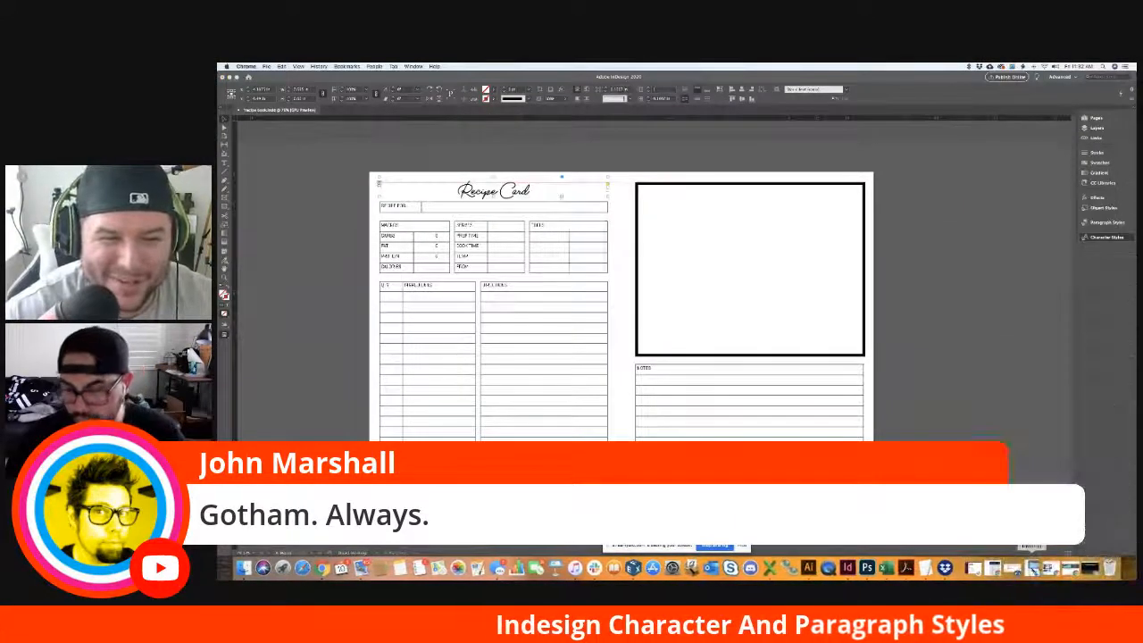
pyautogui.click(1039, 568)
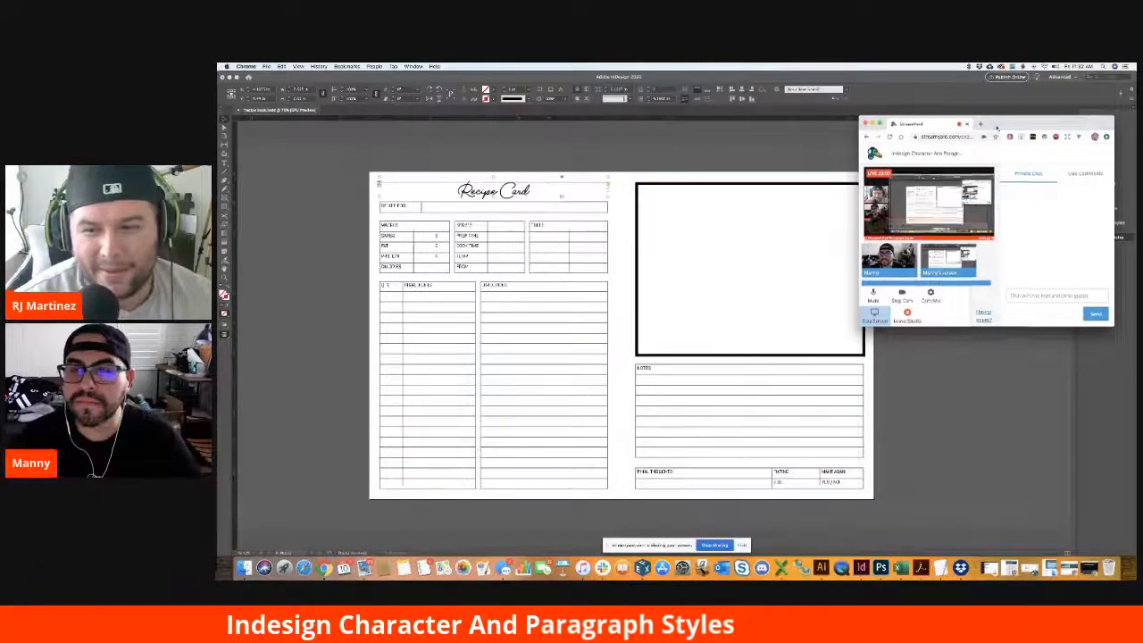
pyautogui.moveTo(993, 122); pyautogui.dragTo(1130, 407)
pyautogui.click(312, 235)
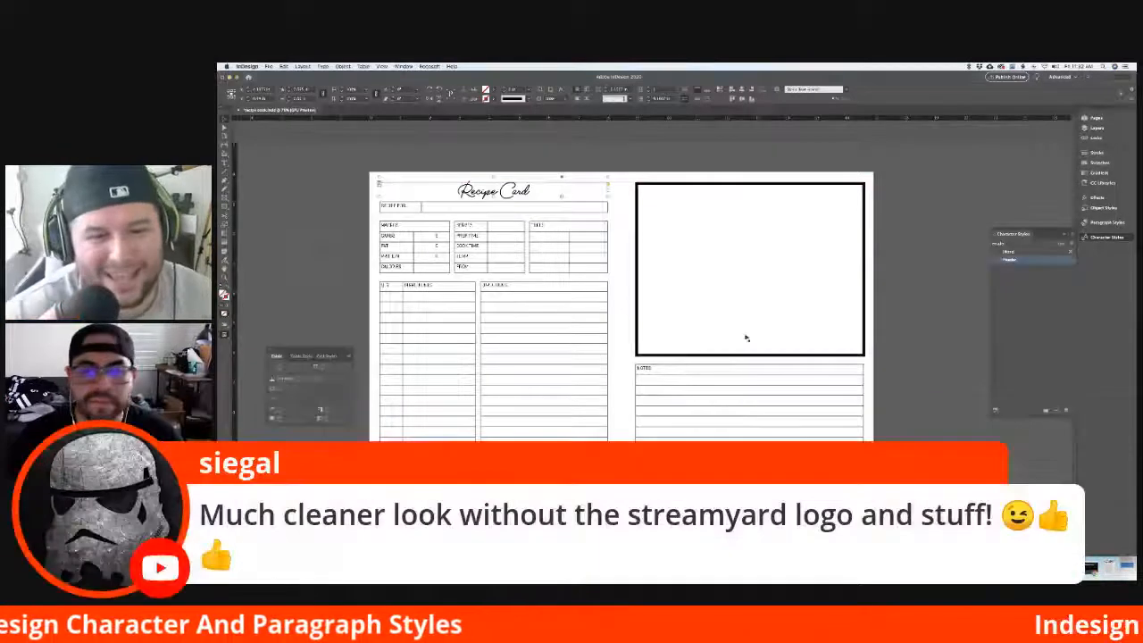
pyautogui.press('super+Tab')
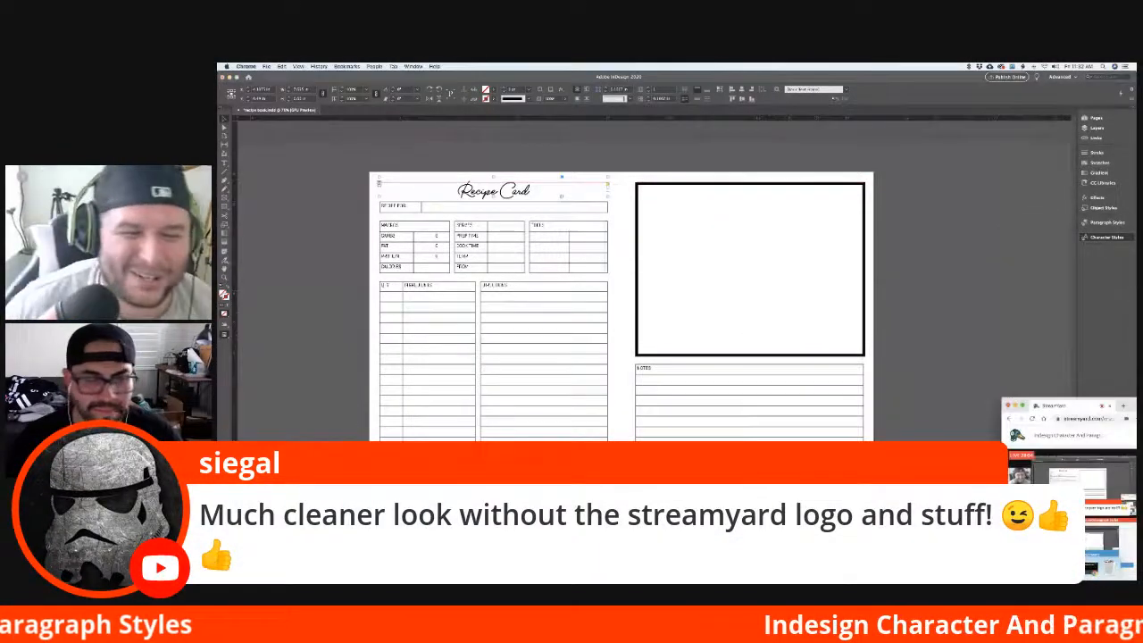
pyautogui.moveTo(1133, 408); pyautogui.dragTo(1078, 298)
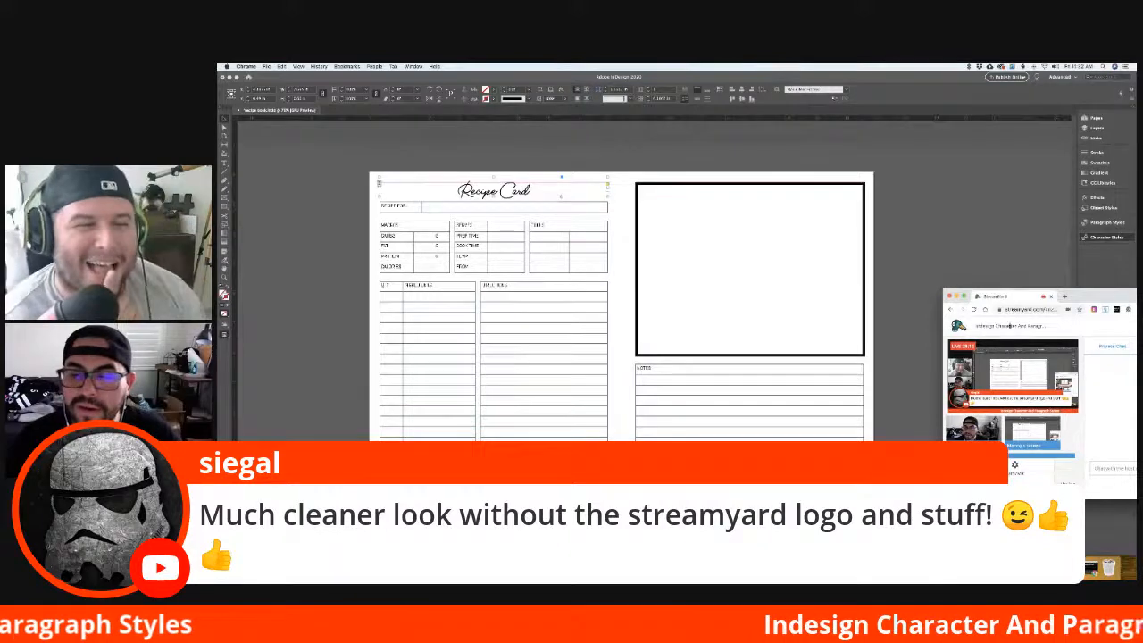
pyautogui.click(956, 295)
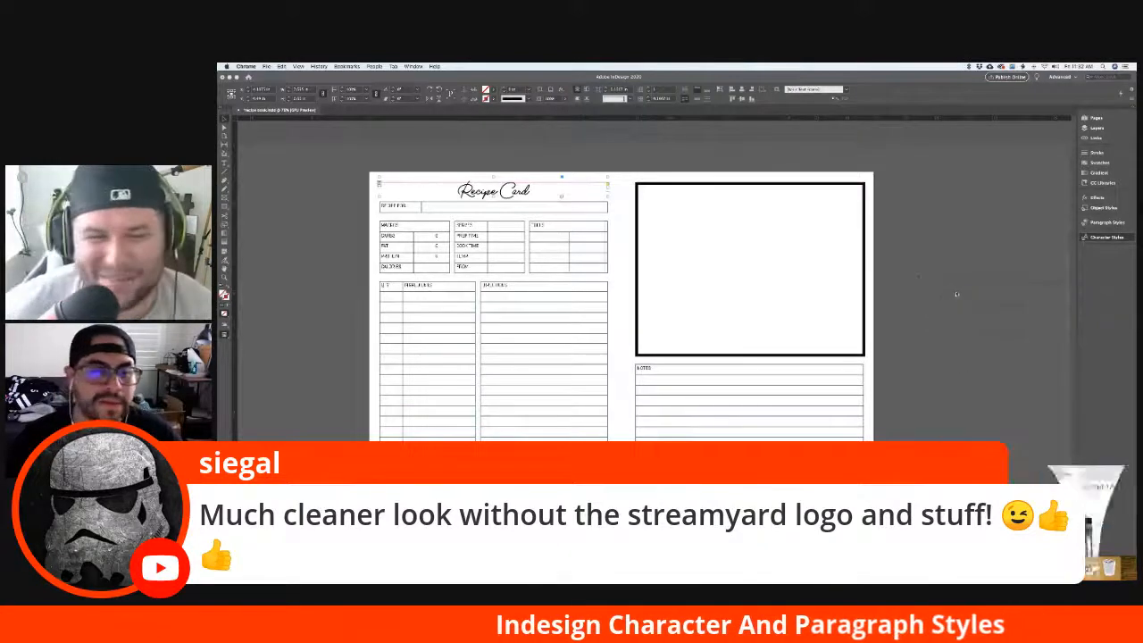
# - Select the Recipe Card heading text and reapply the Header character style to it
pyautogui.click(496, 194)
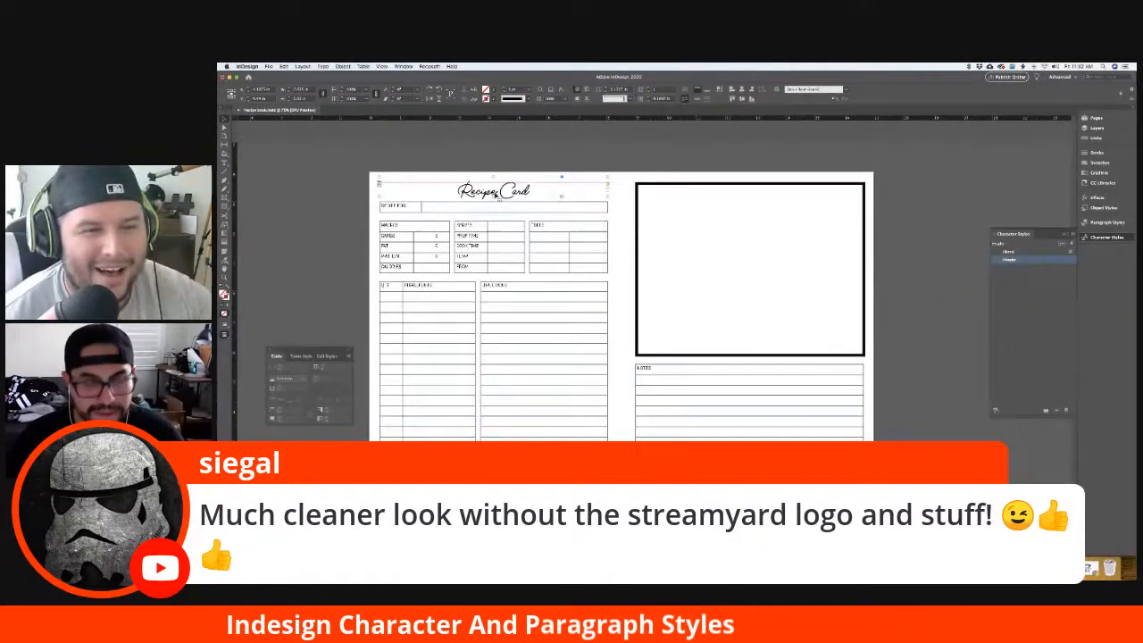
pyautogui.doubleClick(525, 195)
pyautogui.moveTo(534, 191); pyautogui.dragTo(457, 191)
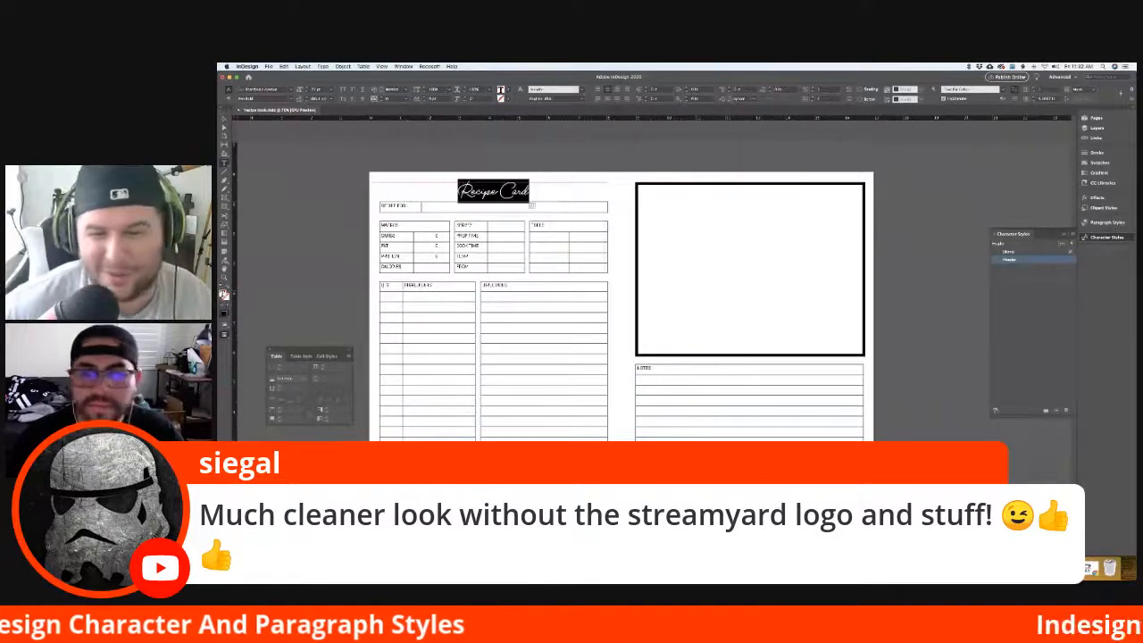
pyautogui.click(1031, 252)
pyautogui.click(1032, 259)
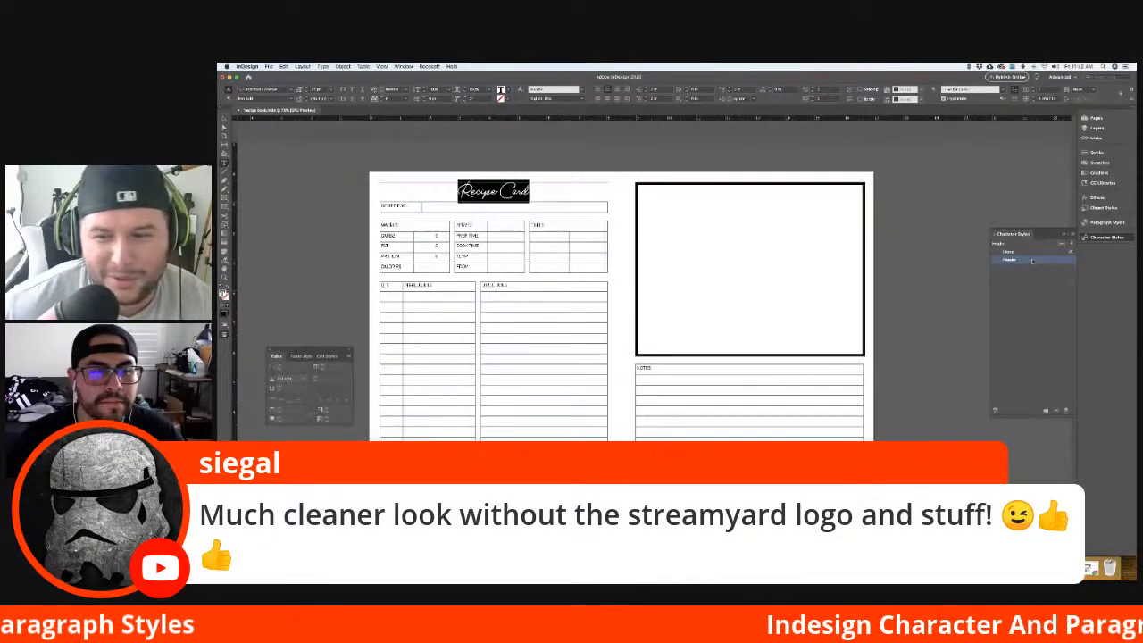
# - Select the Macros, Serves and Tools tables together and nudge them slightly down the page
pyautogui.press('super+shift+a')
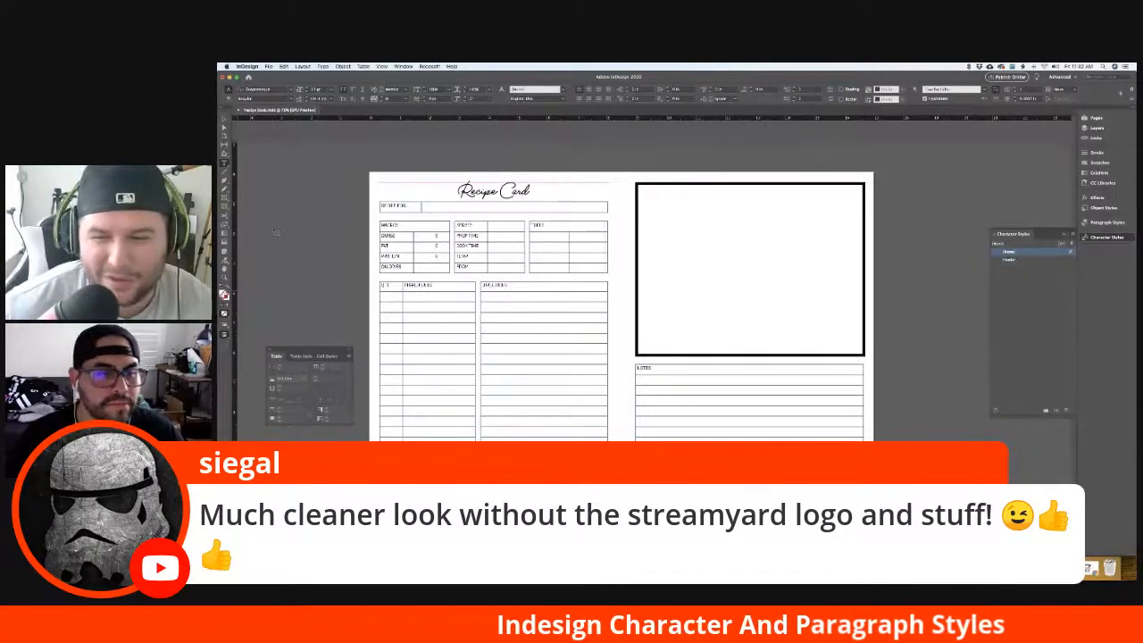
pyautogui.press('v')
pyautogui.moveTo(378, 263); pyautogui.dragTo(608, 268)
pyautogui.press('Down')
pyautogui.press('Down')
pyautogui.press('Down')
pyautogui.press('Down')
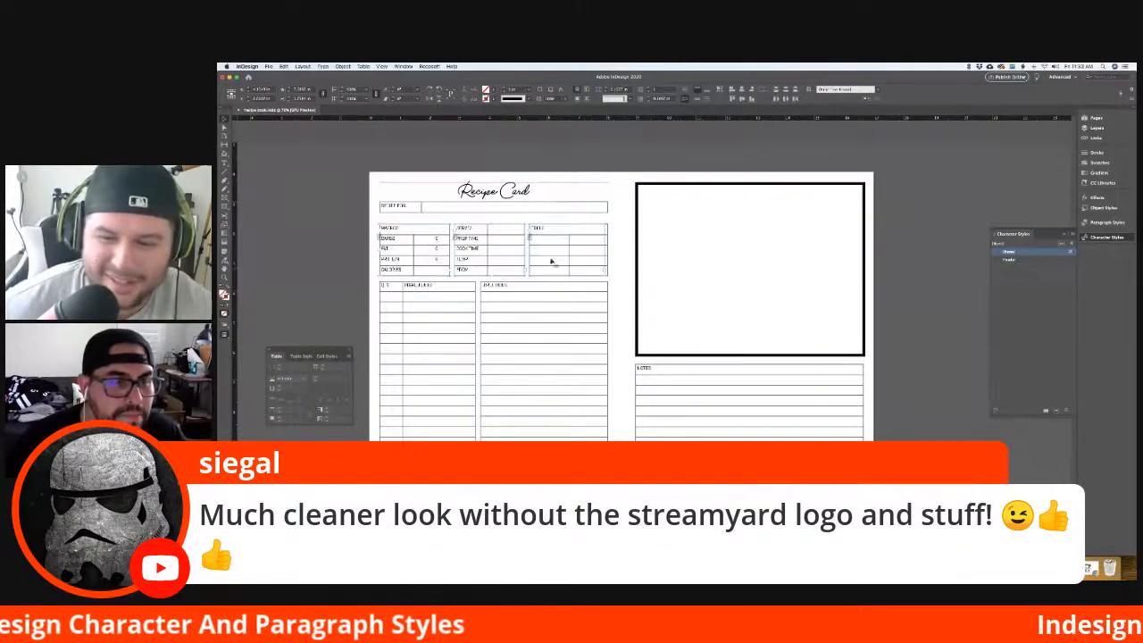
# - Nudge the Recipe For table down, evening out its spacing between the heading and the tables below
pyautogui.click(358, 204)
pyautogui.click(427, 214)
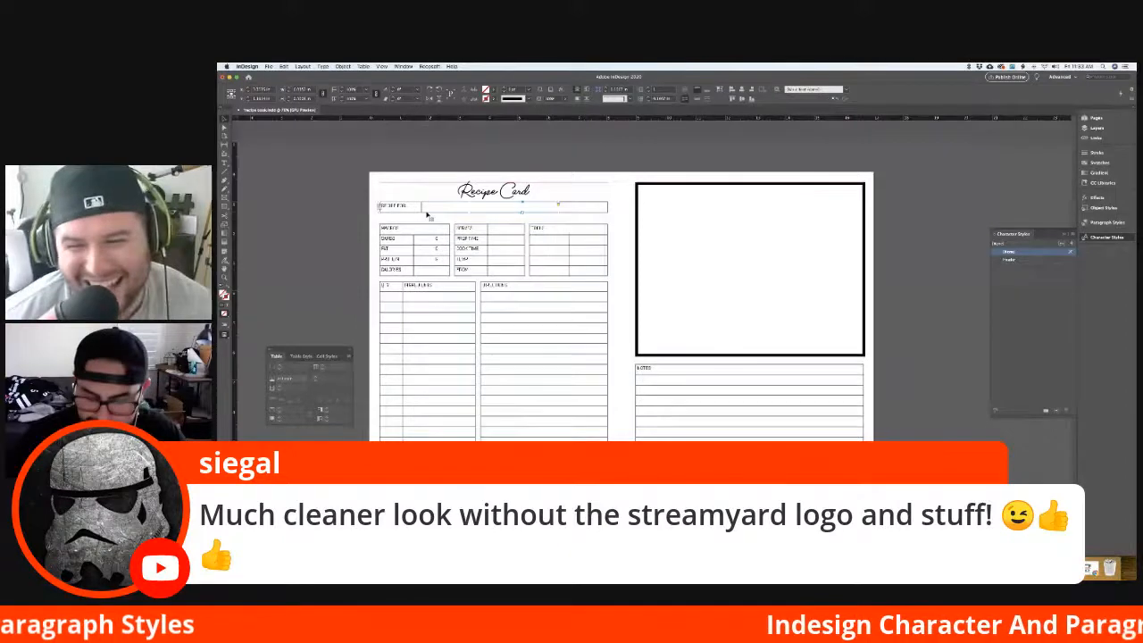
pyautogui.press('Down')
pyautogui.press('Down')
pyautogui.press('Down')
pyautogui.press('Down')
pyautogui.press('Down')
pyautogui.press('Down')
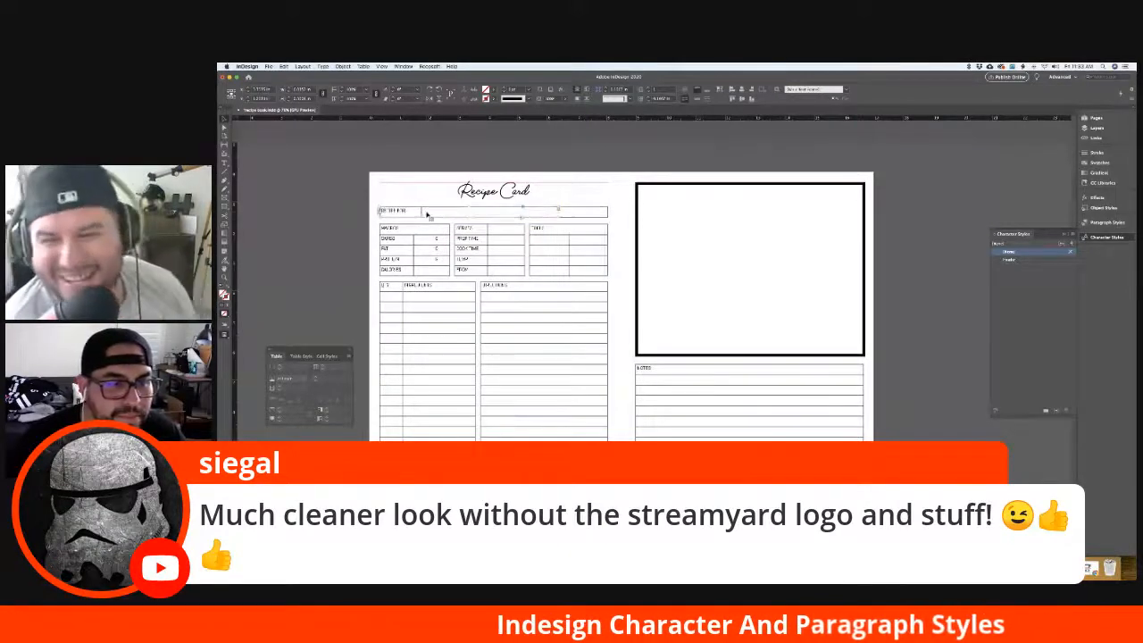
pyautogui.press('Down')
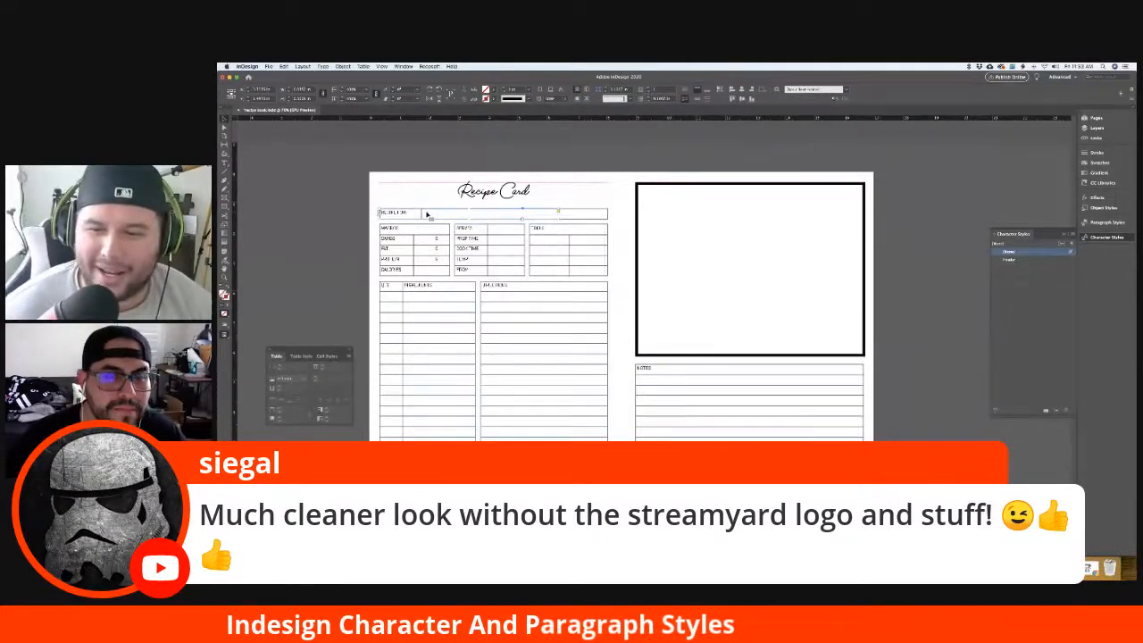
pyautogui.click(626, 352)
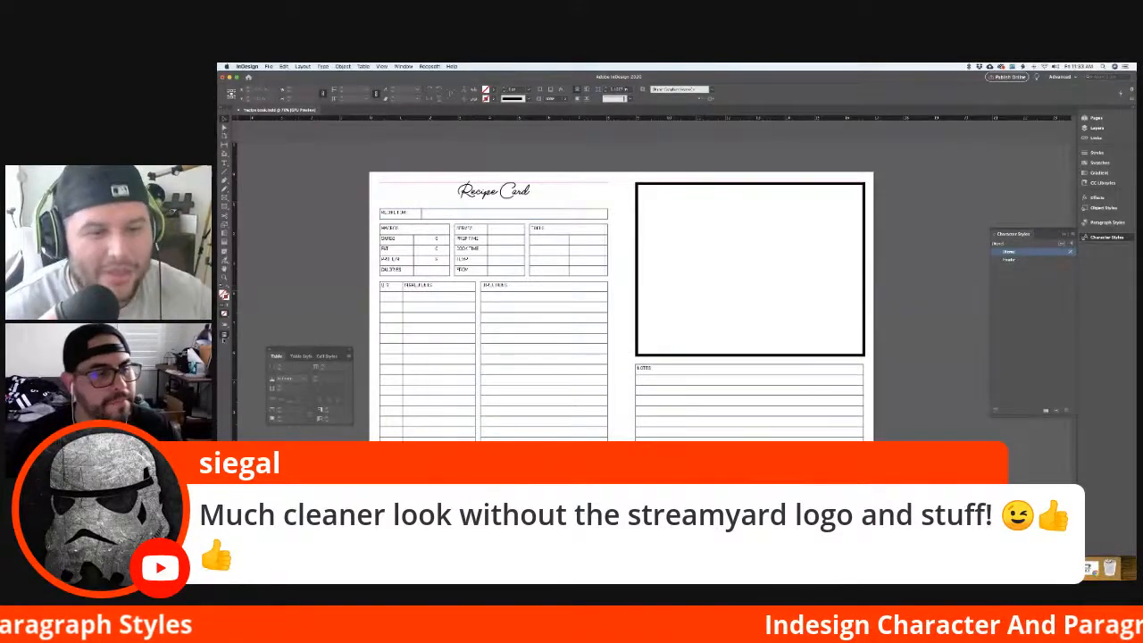
# - Switch to Preview screen mode, increase the font size in the Header character style and extend the heading's text frame downward to fit
pyautogui.click(225, 336)
pyautogui.click(250, 355)
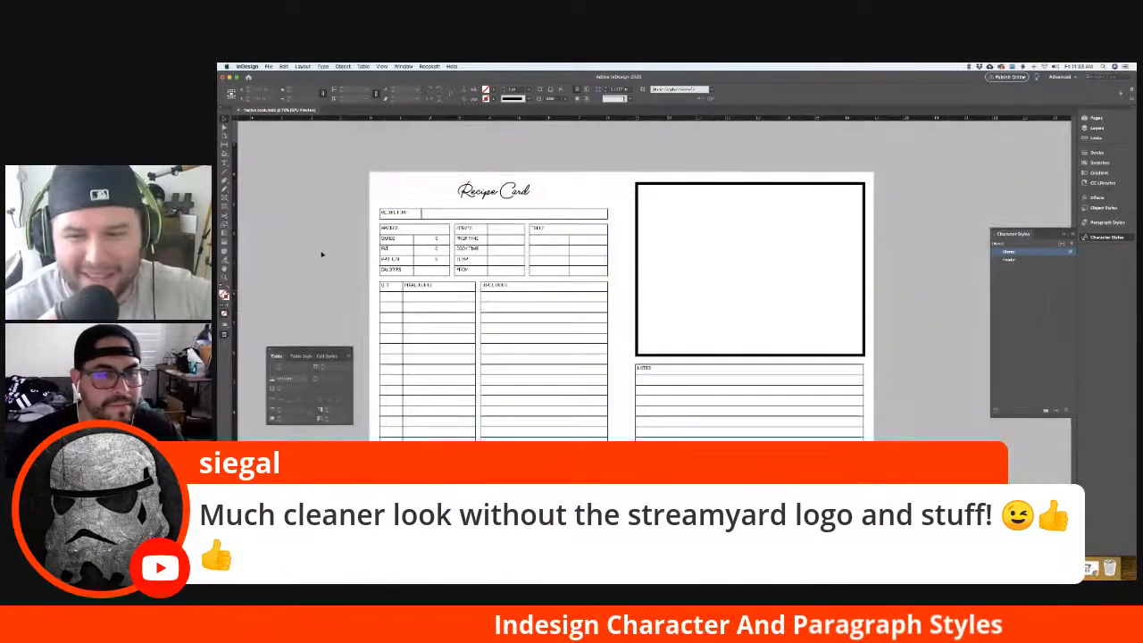
pyautogui.press('t')
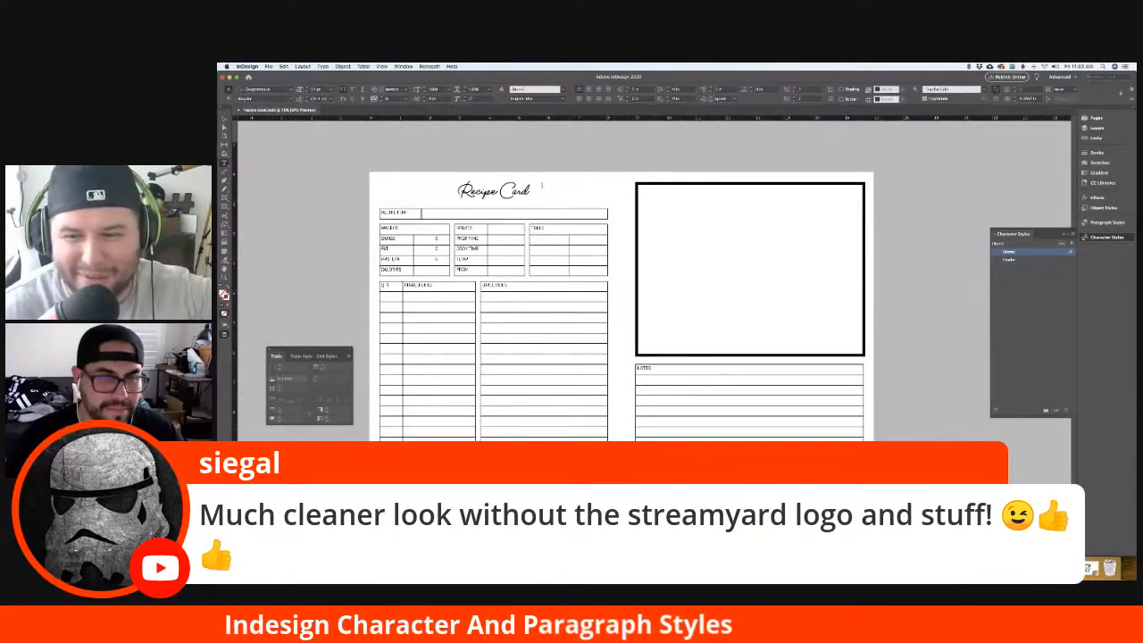
pyautogui.tripleClick(533, 190)
pyautogui.doubleClick(1021, 260)
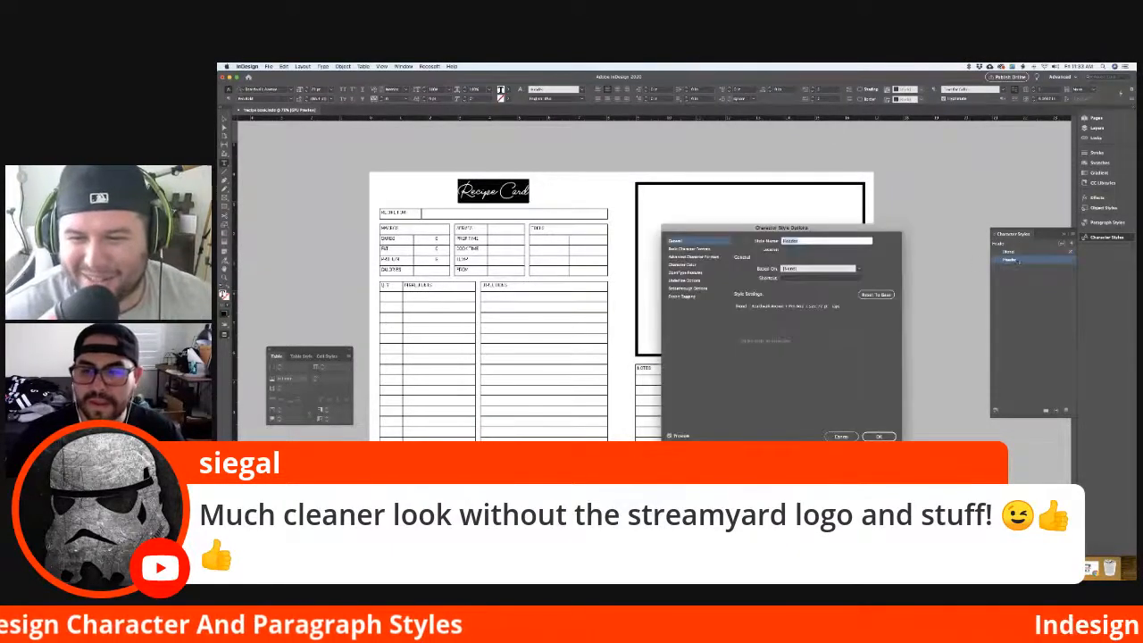
pyautogui.moveTo(788, 292); pyautogui.dragTo(745, 291)
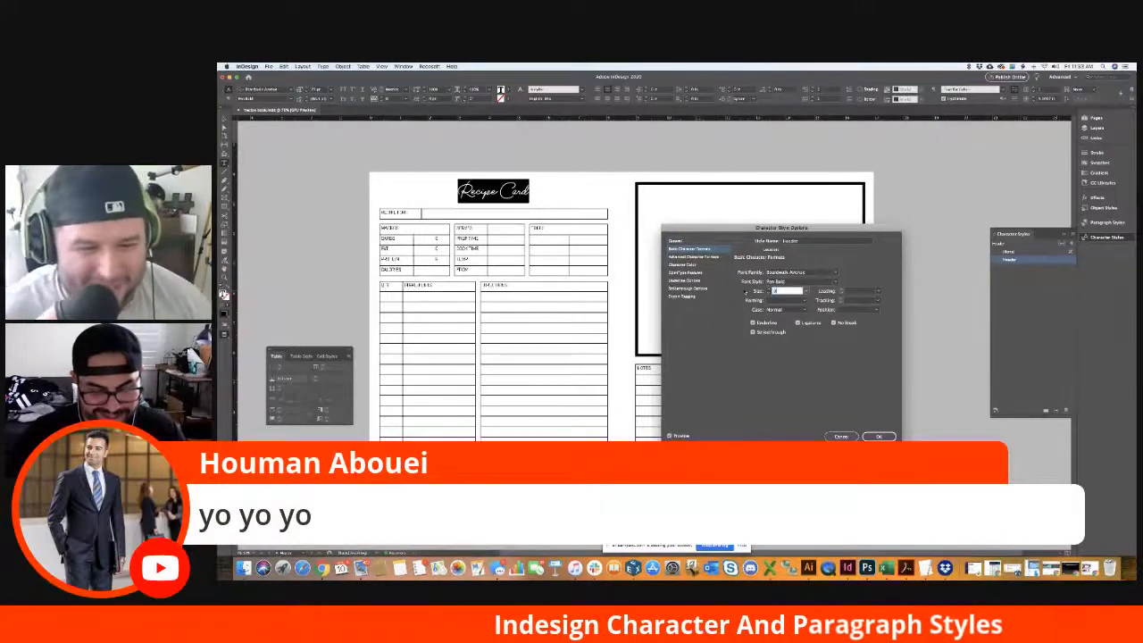
pyautogui.press('Return')
pyautogui.press('Escape')
pyautogui.moveTo(493, 192); pyautogui.dragTo(493, 209)
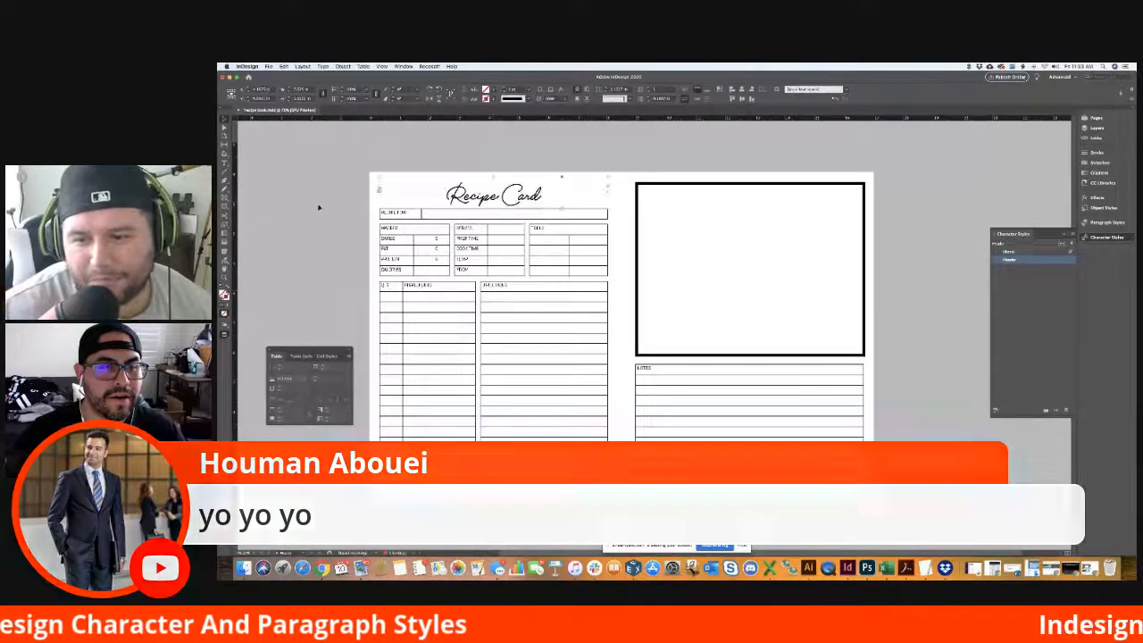
pyautogui.click(319, 208)
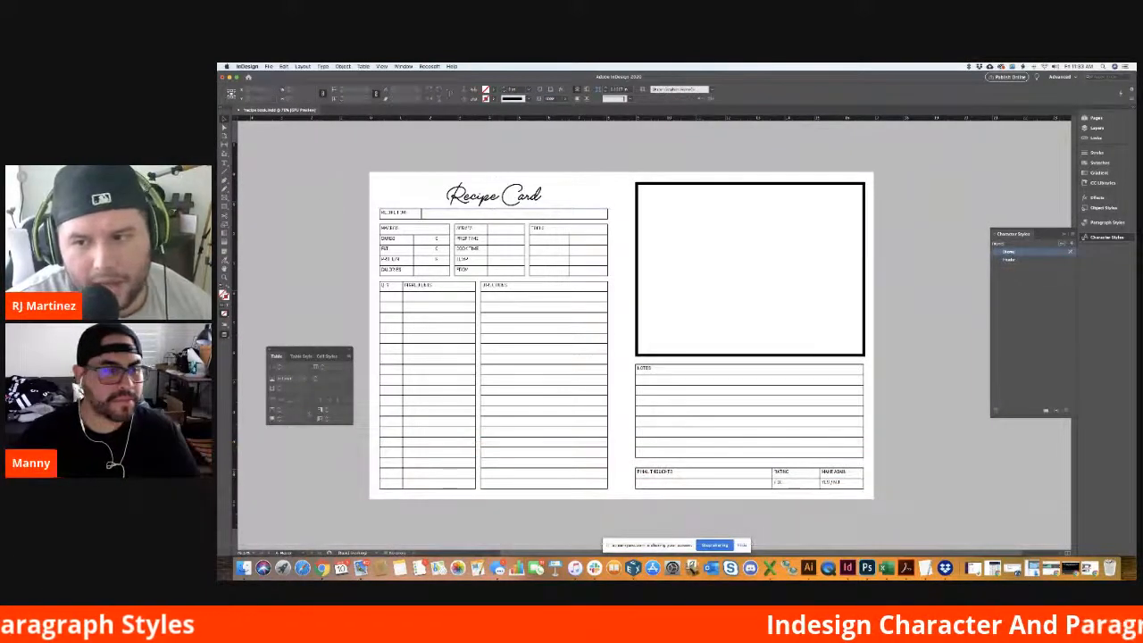
# - Return to Normal screen mode, select the Recipe Card heading text and slightly reduce the font size in the Header character style
pyautogui.click(224, 334)
pyautogui.click(246, 341)
pyautogui.doubleClick(485, 200)
pyautogui.press('super+a')
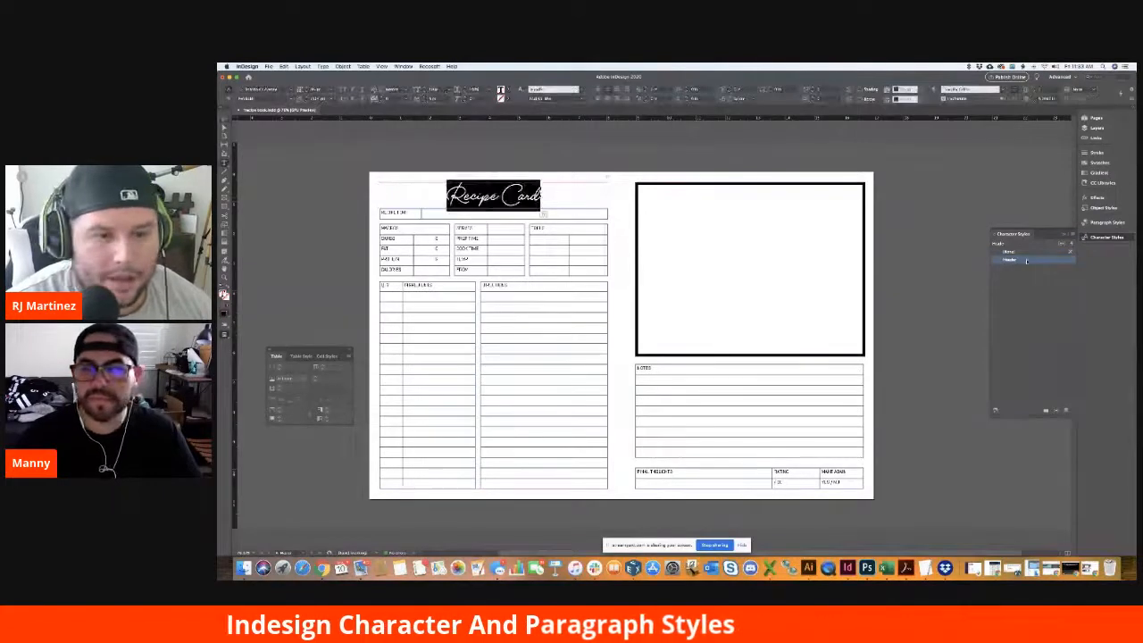
pyautogui.doubleClick(1026, 260)
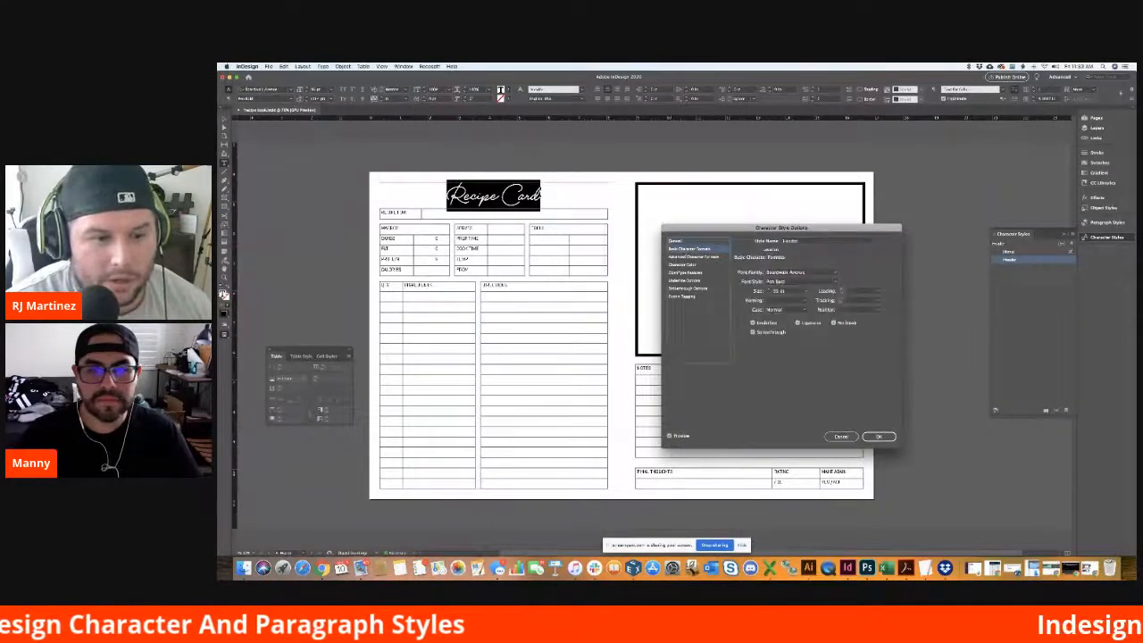
pyautogui.click(769, 294)
pyautogui.click(768, 293)
pyautogui.click(768, 294)
pyautogui.click(769, 294)
pyautogui.click(768, 294)
pyautogui.click(768, 294)
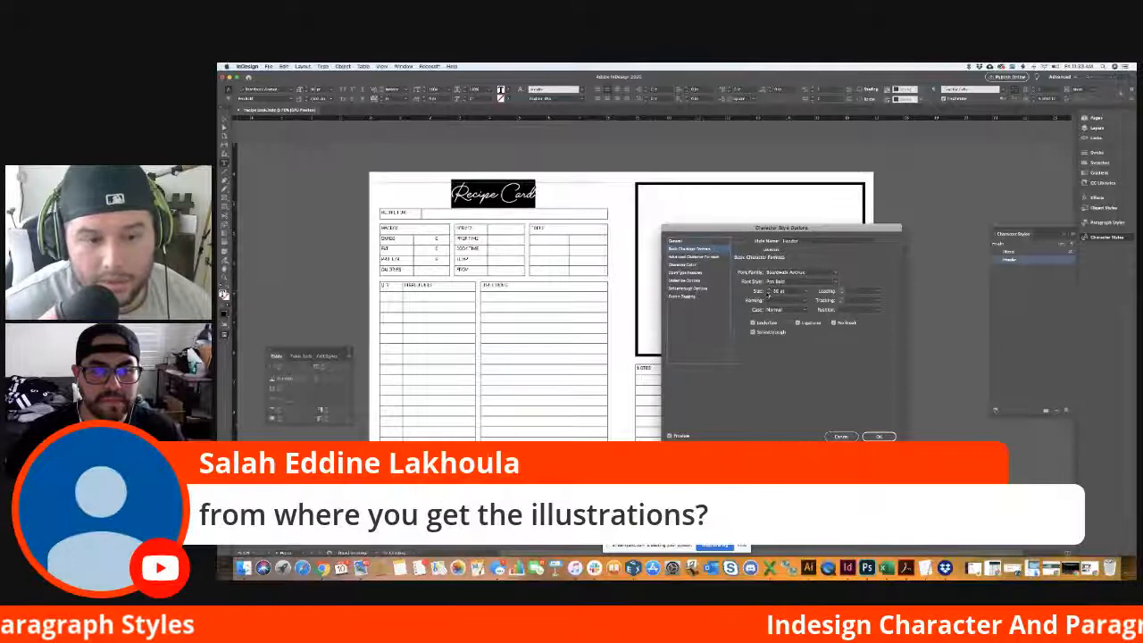
pyautogui.click(768, 294)
pyautogui.click(768, 294)
pyautogui.click(878, 436)
pyautogui.click(342, 263)
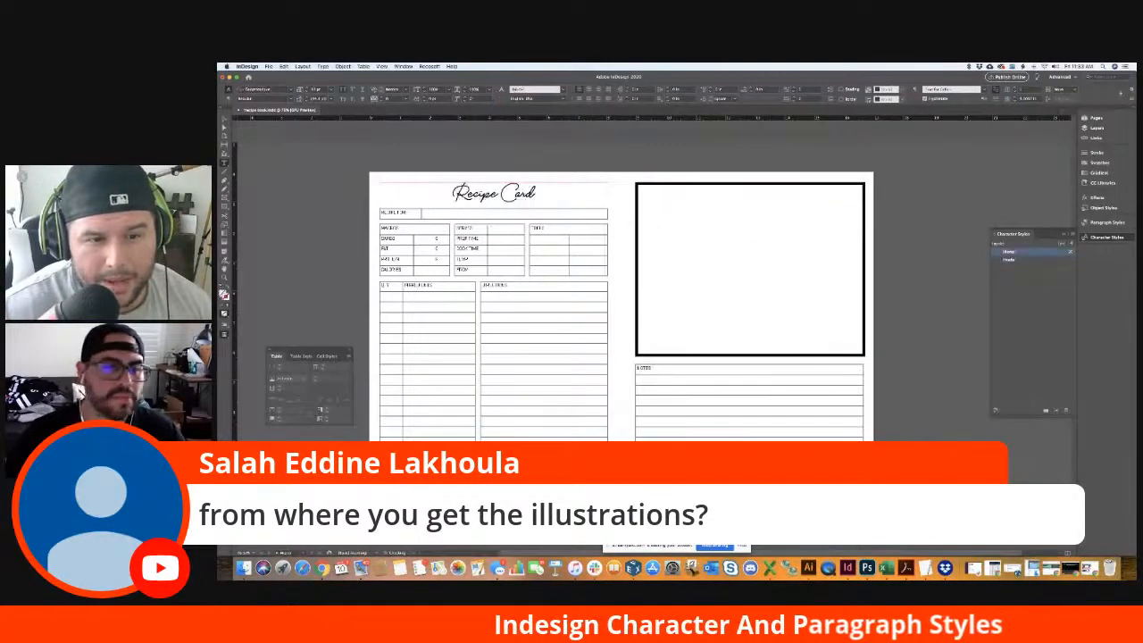
# - Draw a small circle just left of the Recipe Card heading with the Ellipse tool and give it a black fill without a stroke
pyautogui.click(226, 209)
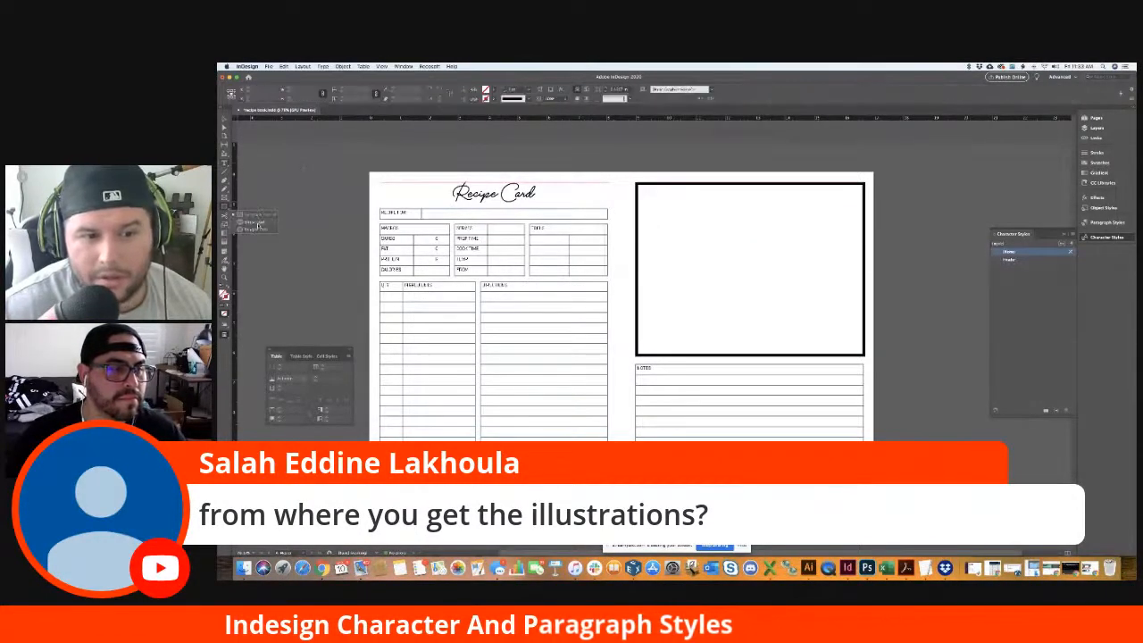
pyautogui.moveTo(447, 193); pyautogui.dragTo(449, 196)
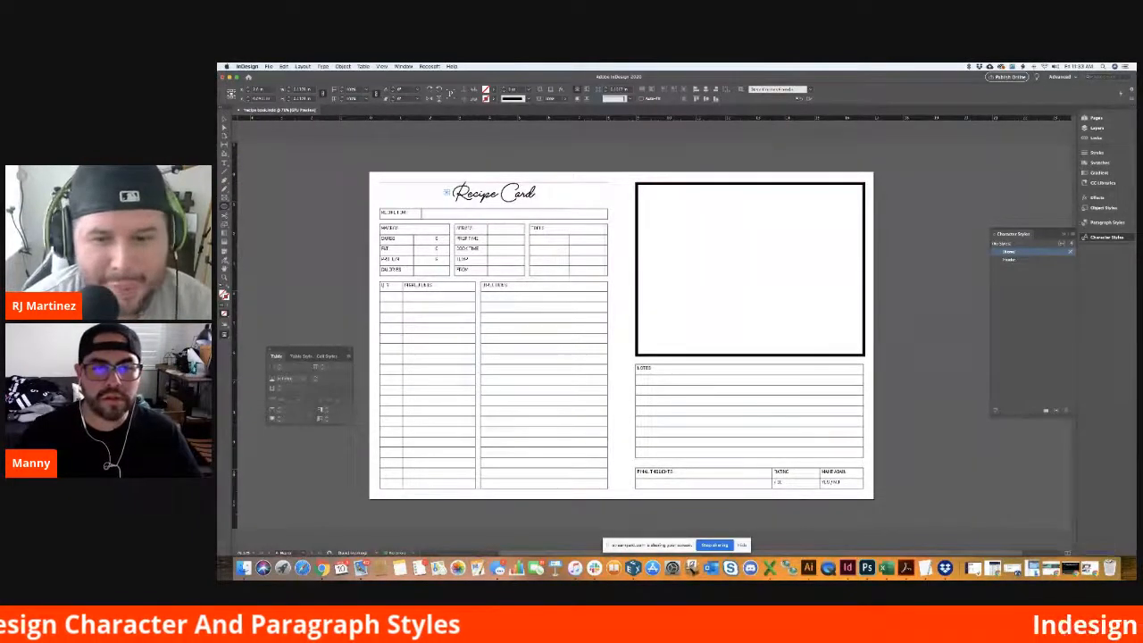
pyautogui.press('Delete')
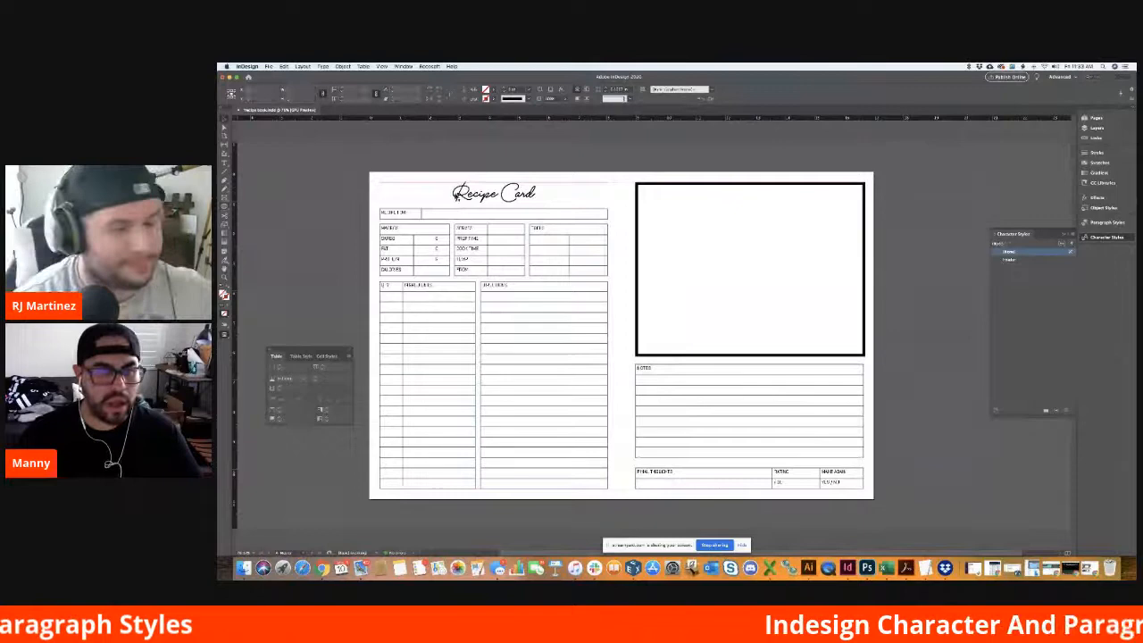
pyautogui.press('super+z')
pyautogui.click(221, 286)
pyautogui.click(228, 286)
pyautogui.click(268, 287)
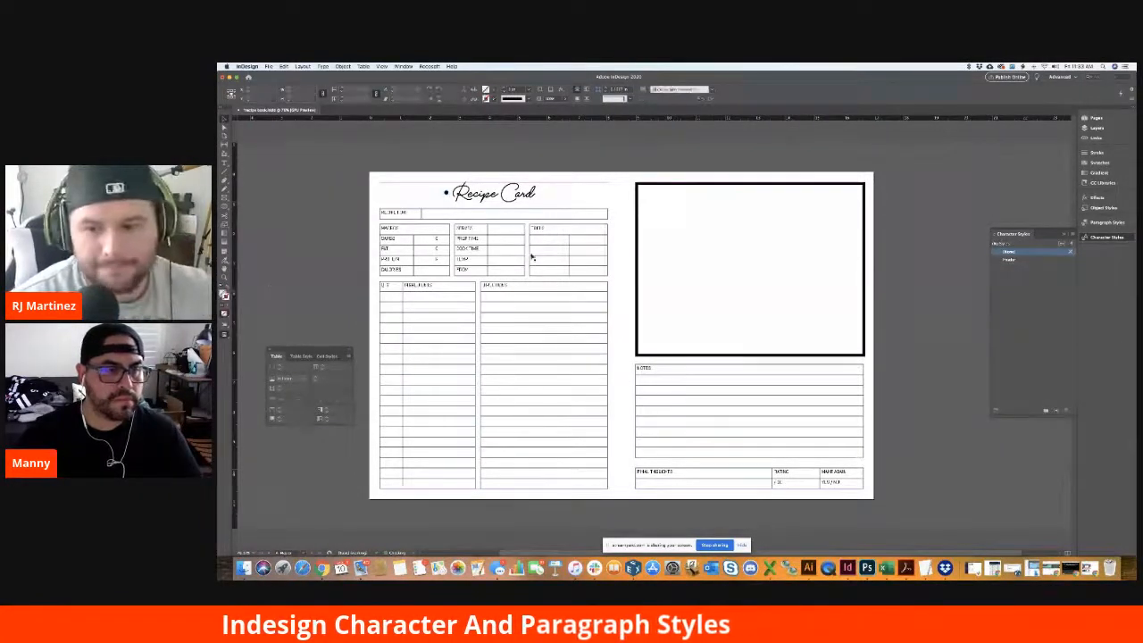
# - Reduce the size of the black dot beside the Recipe Card heading
pyautogui.moveTo(424, 181); pyautogui.dragTo(571, 228)
pyautogui.click(468, 206)
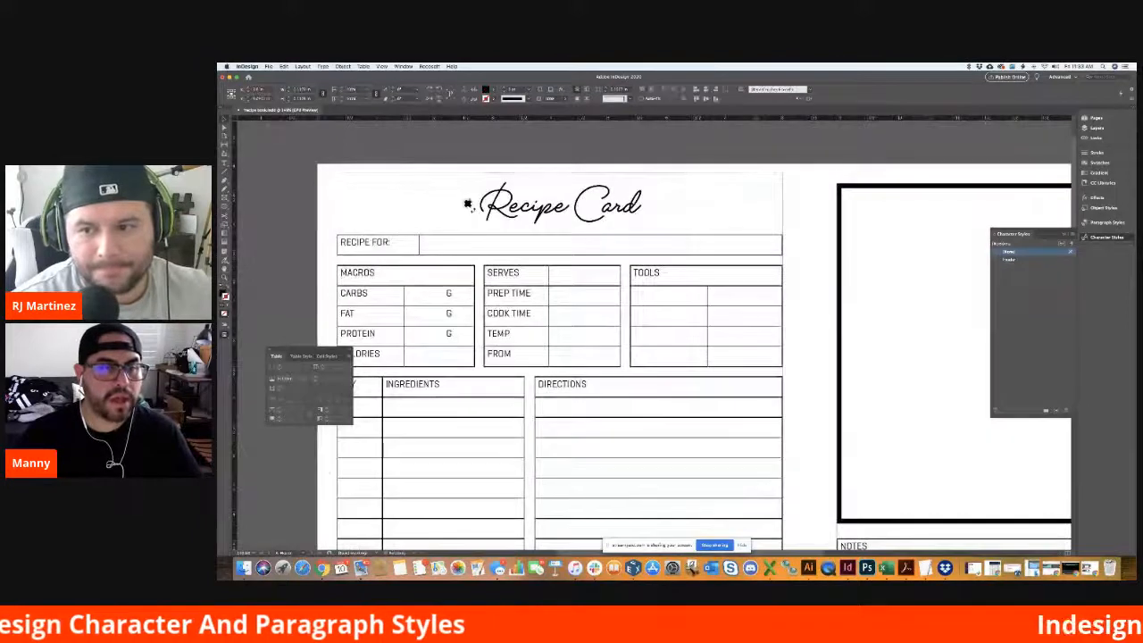
pyautogui.moveTo(469, 206); pyautogui.dragTo(468, 205)
pyautogui.click(468, 206)
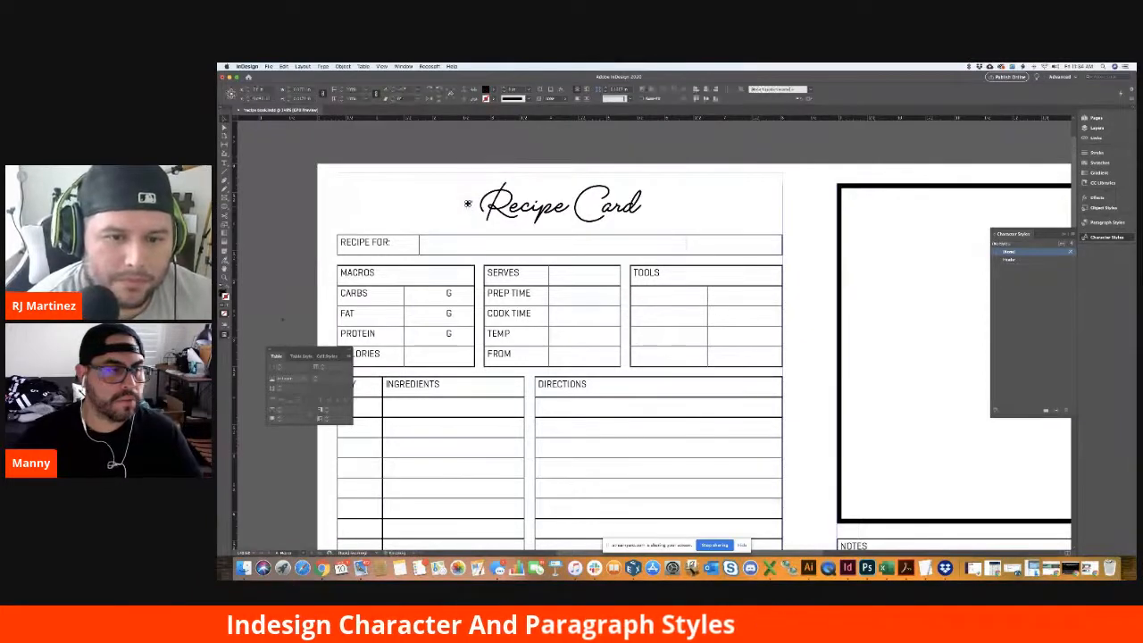
pyautogui.press('super+space')
pyautogui.click(478, 181)
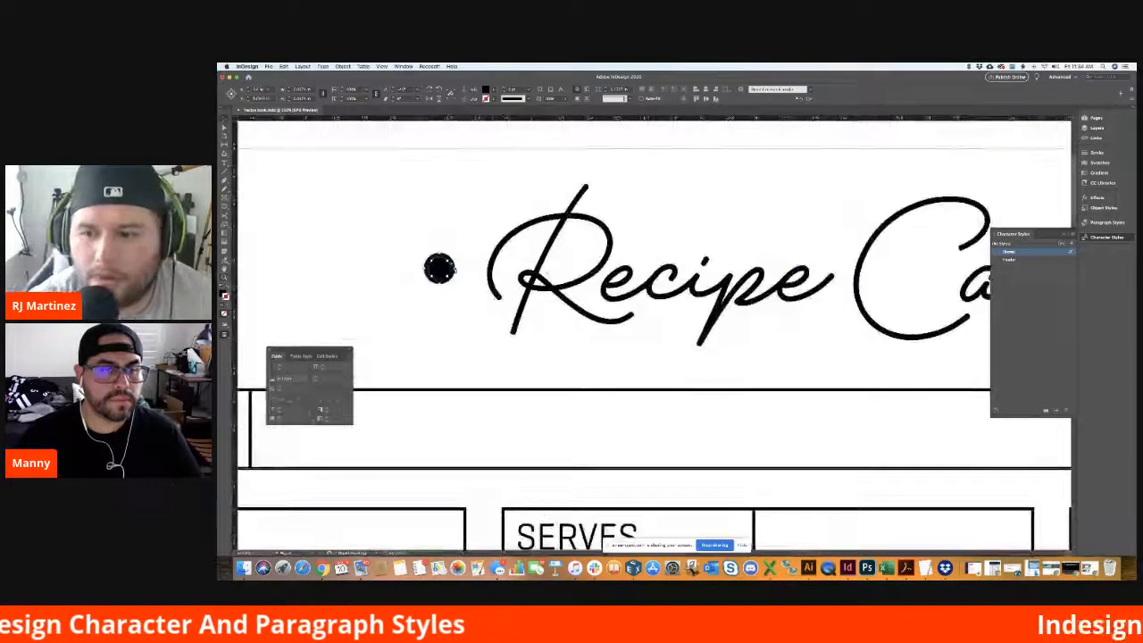
# - Cut the black dot beside the Recipe Card heading and dismiss the Find/Change dialog
pyautogui.click(467, 275)
pyautogui.click(432, 274)
pyautogui.press('super+x')
pyautogui.press('super+f')
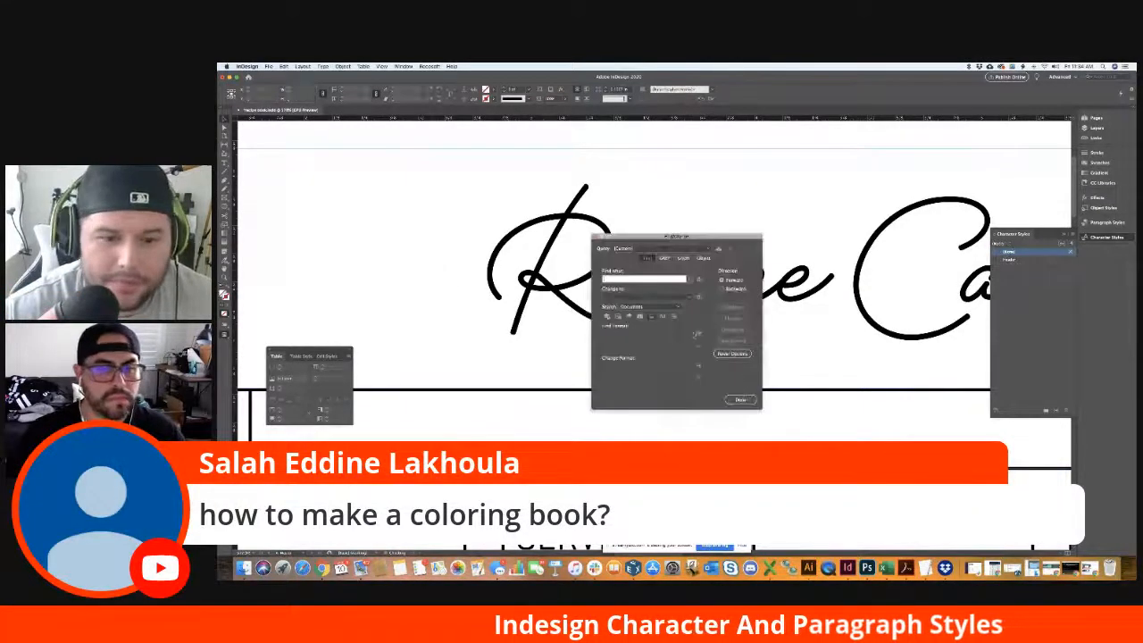
pyautogui.click(741, 399)
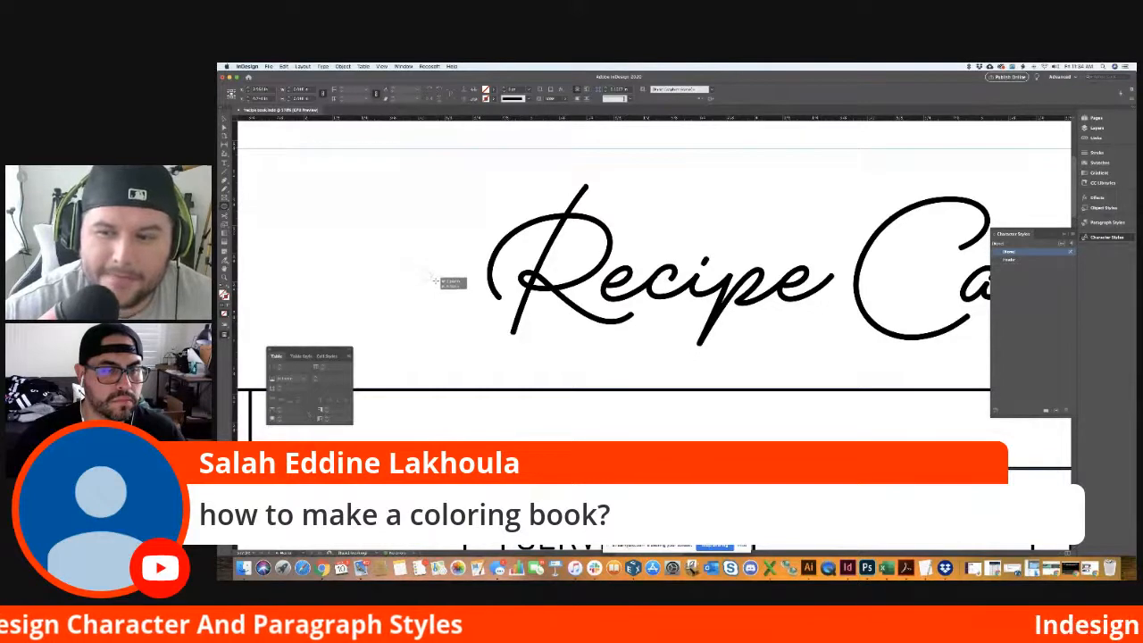
# - Draw a smaller circle left of the Recipe Card heading, fill it with black and scale it up slightly
pyautogui.moveTo(436, 281); pyautogui.dragTo(433, 281)
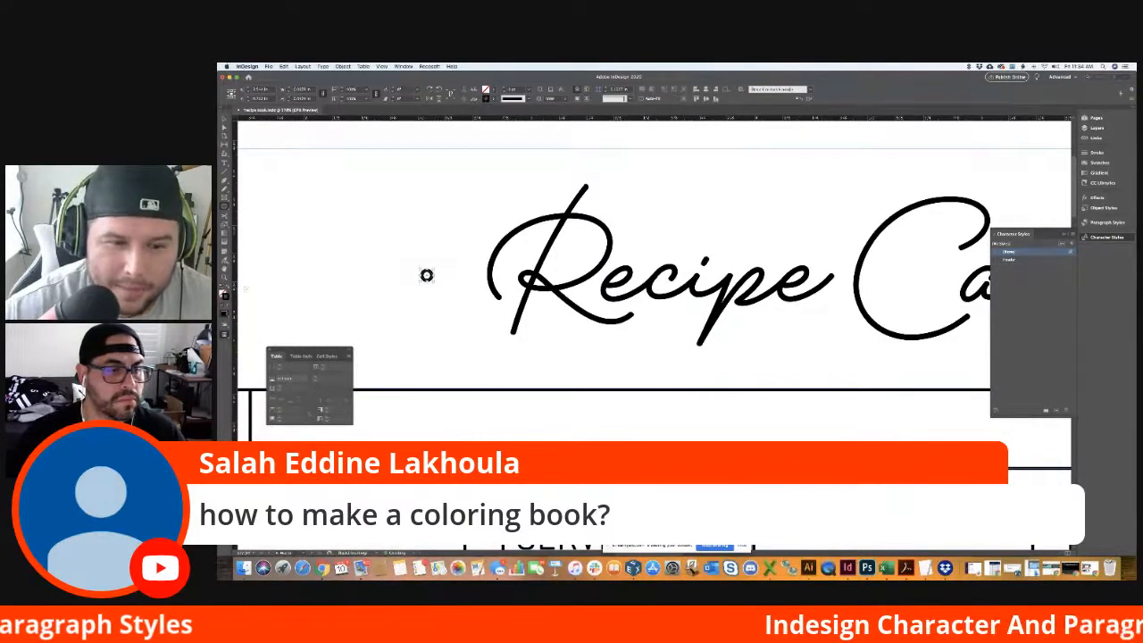
pyautogui.scroll(-5, 417, 161)
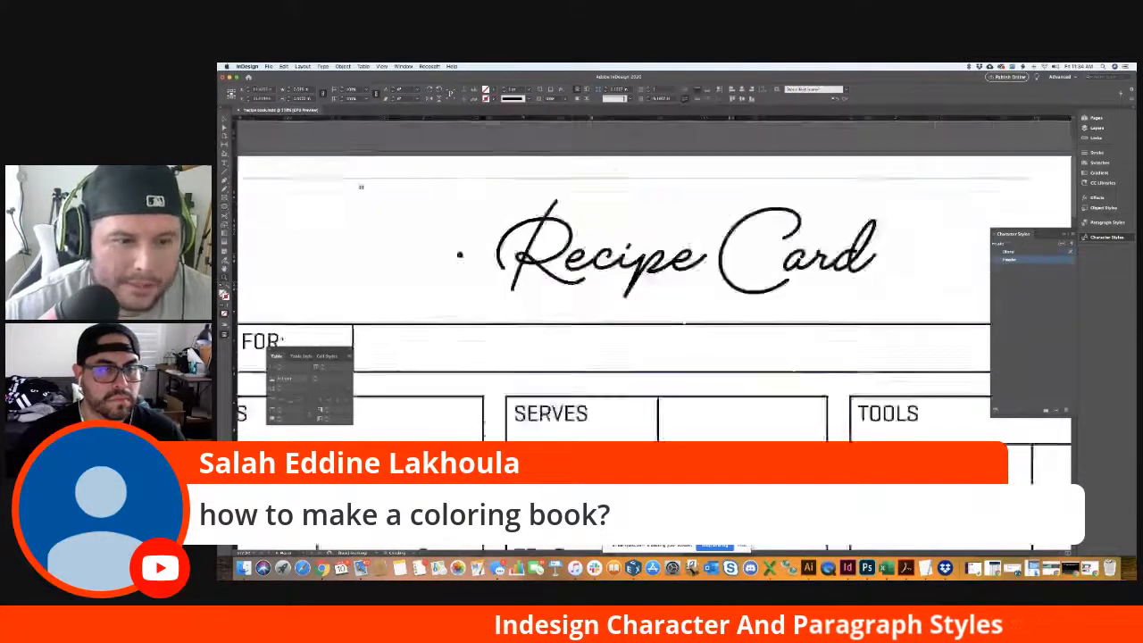
pyautogui.scroll(3, 518, 253)
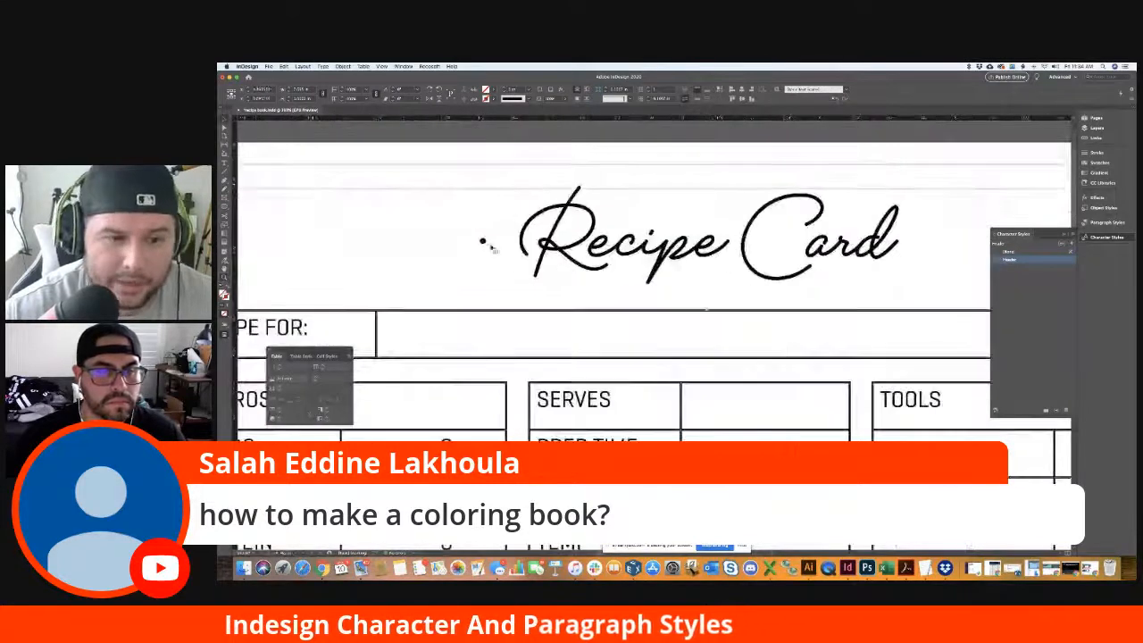
pyautogui.scroll(5, 504, 255)
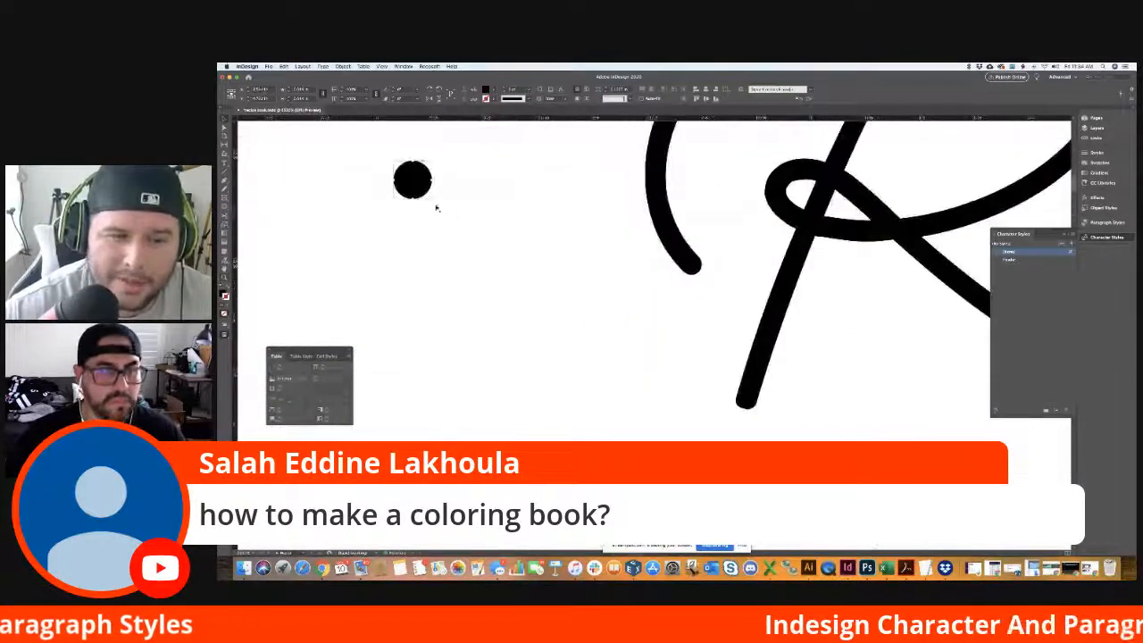
pyautogui.moveTo(436, 204); pyautogui.dragTo(450, 218)
pyautogui.scroll(-5, 404, 189)
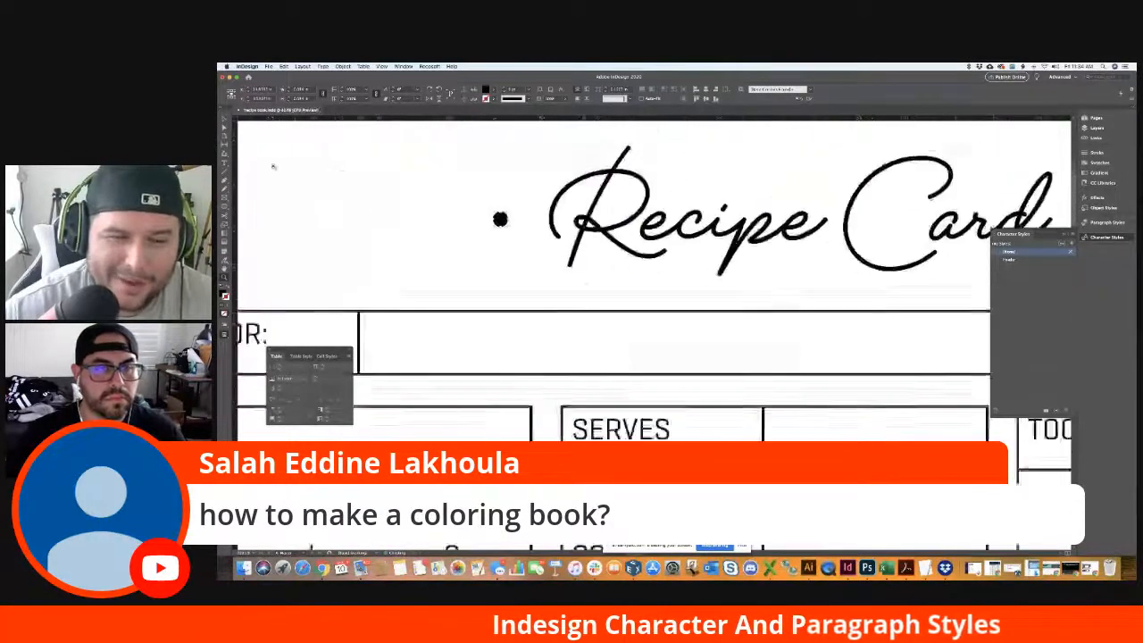
# - Duplicate the black dot to the right side of the Recipe Card heading and switch to Preview screen mode
pyautogui.moveTo(404, 189); pyautogui.dragTo(357, 190)
pyautogui.click(357, 189)
pyautogui.moveTo(524, 215); pyautogui.dragTo(753, 216)
pyautogui.click(604, 157)
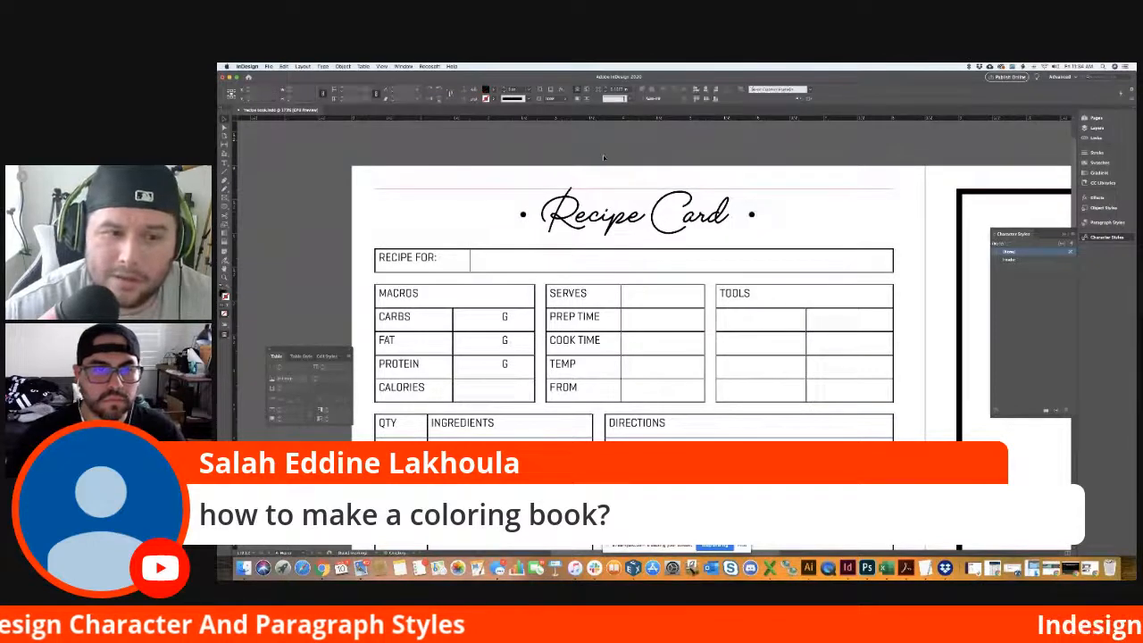
pyautogui.click(225, 336)
pyautogui.click(246, 352)
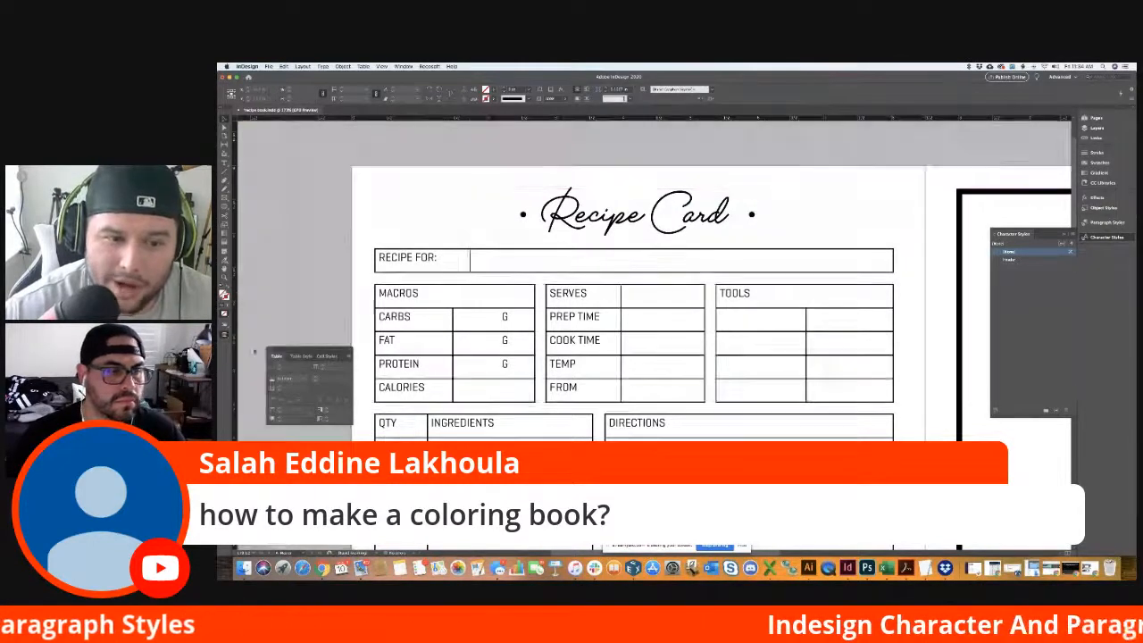
pyautogui.scroll(-4, 552, 328)
pyautogui.scroll(-2, 586, 321)
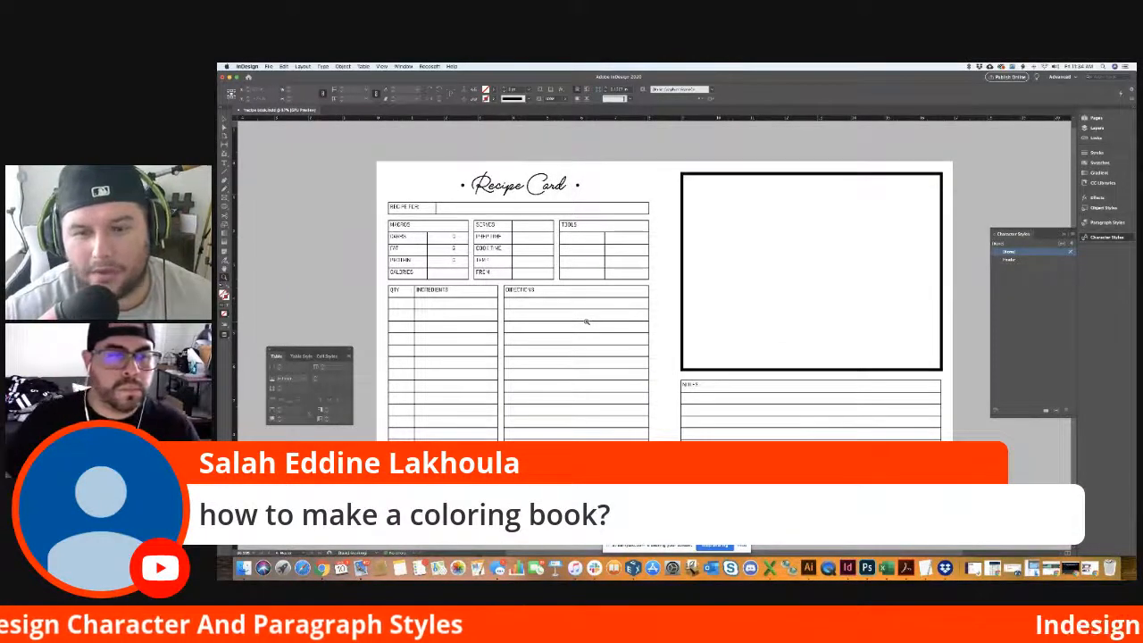
# - Check which paragraph style the RECIPE FOR label uses
pyautogui.click(225, 164)
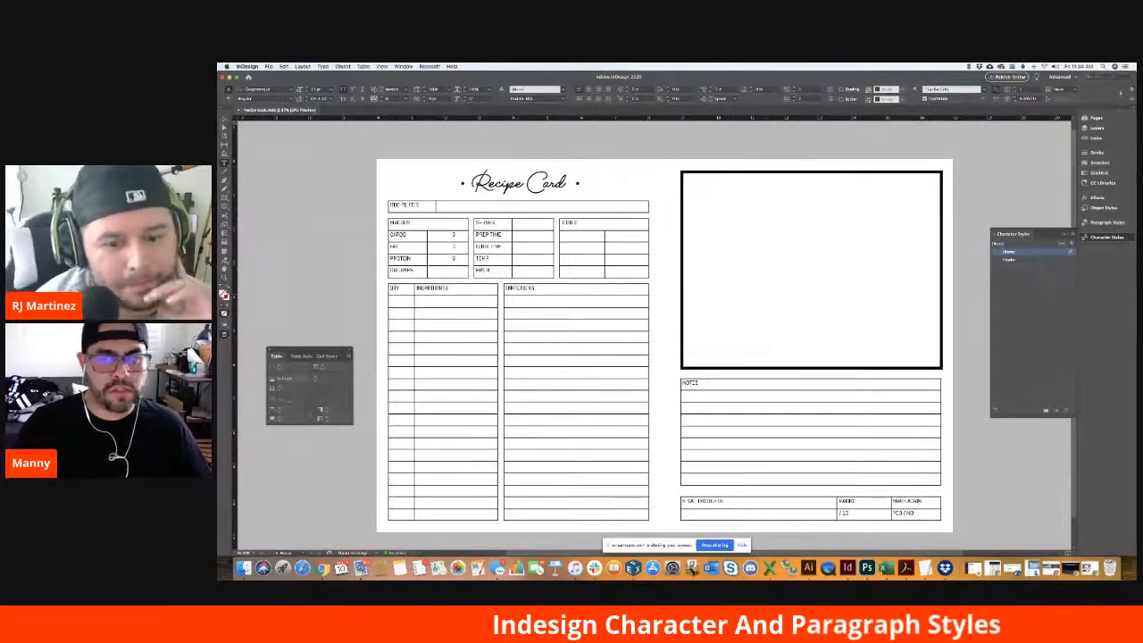
pyautogui.click(1099, 223)
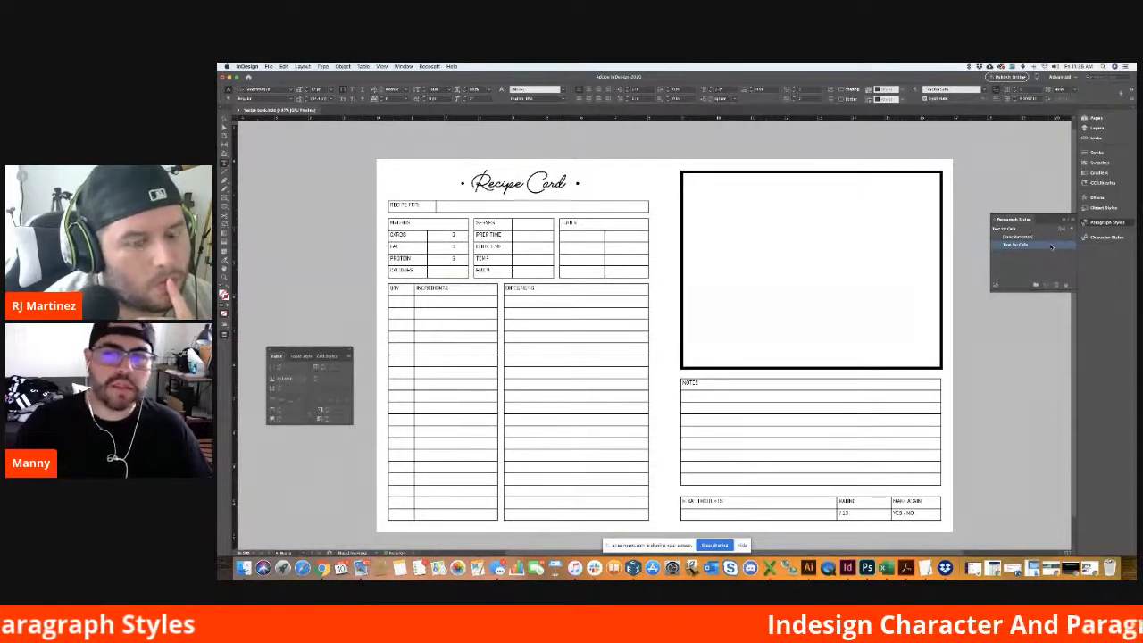
pyautogui.moveTo(396, 206)
pyautogui.mouseDown()
pyautogui.moveTo(434, 206)
pyautogui.moveTo(398, 206)
pyautogui.moveTo(414, 206)
pyautogui.mouseUp()
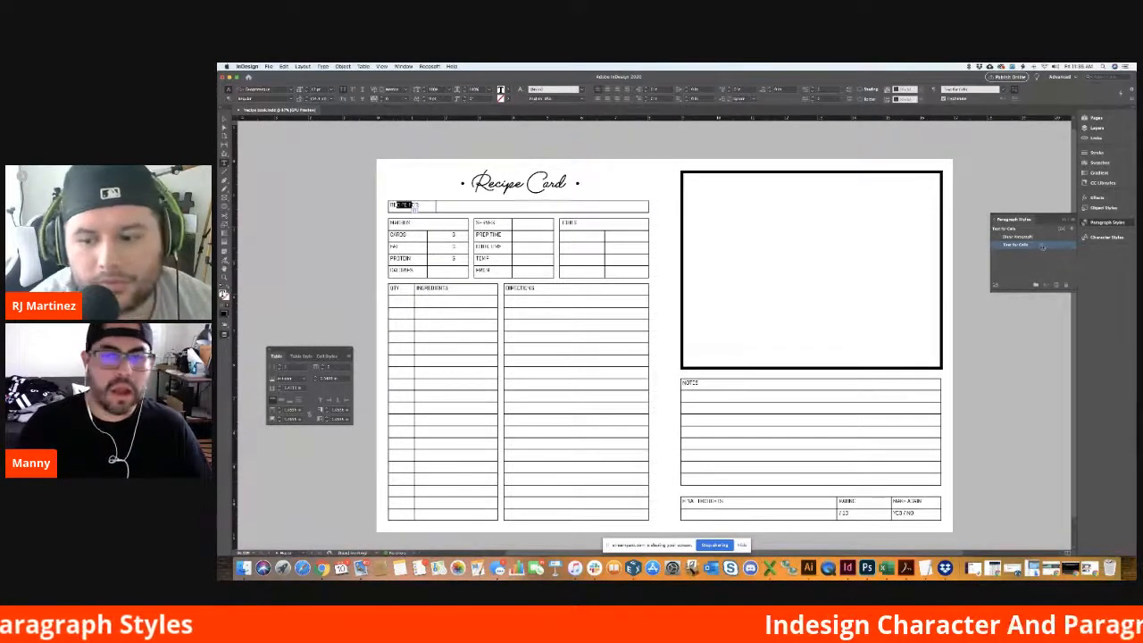
pyautogui.click(330, 256)
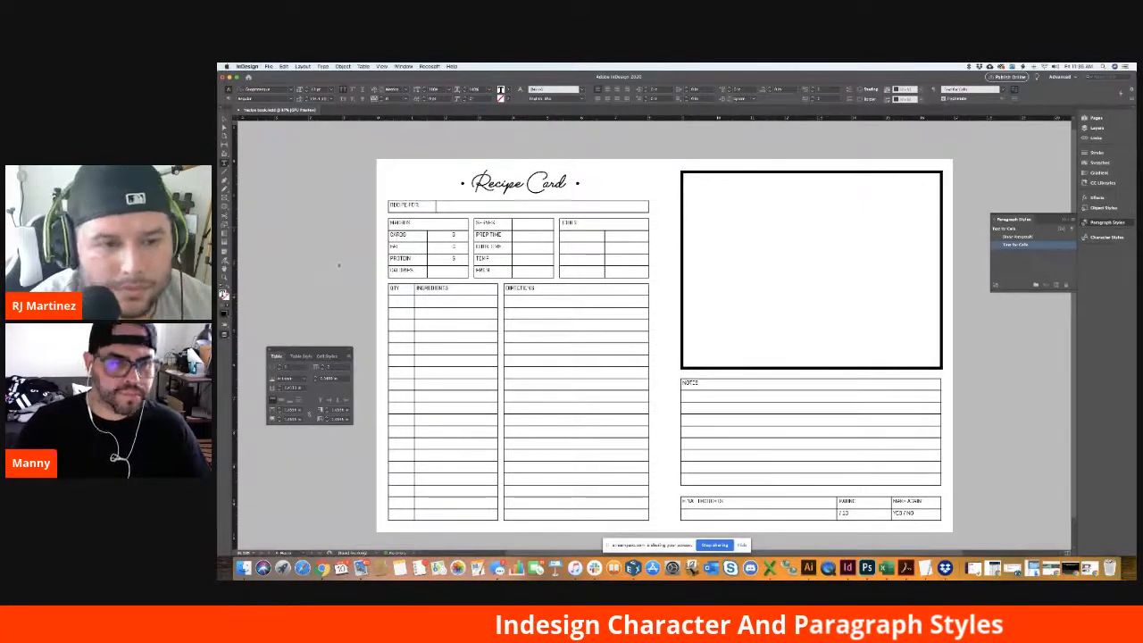
# - Select the Recipe Card heading text and review the basic character formats of its Header character style
pyautogui.click(1106, 237)
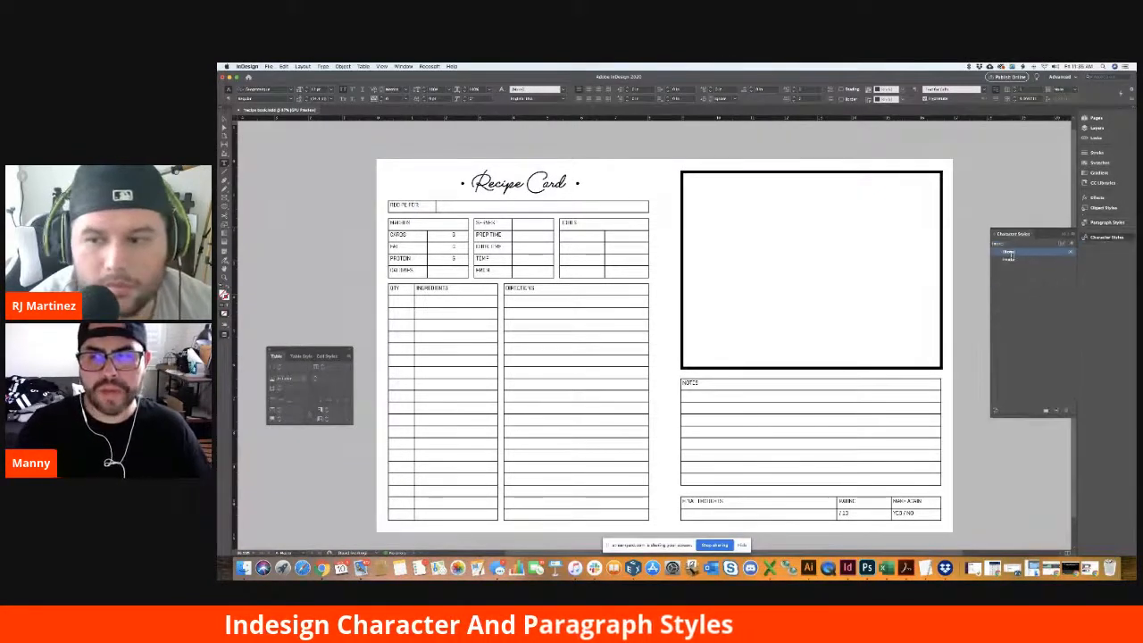
pyautogui.click(545, 183)
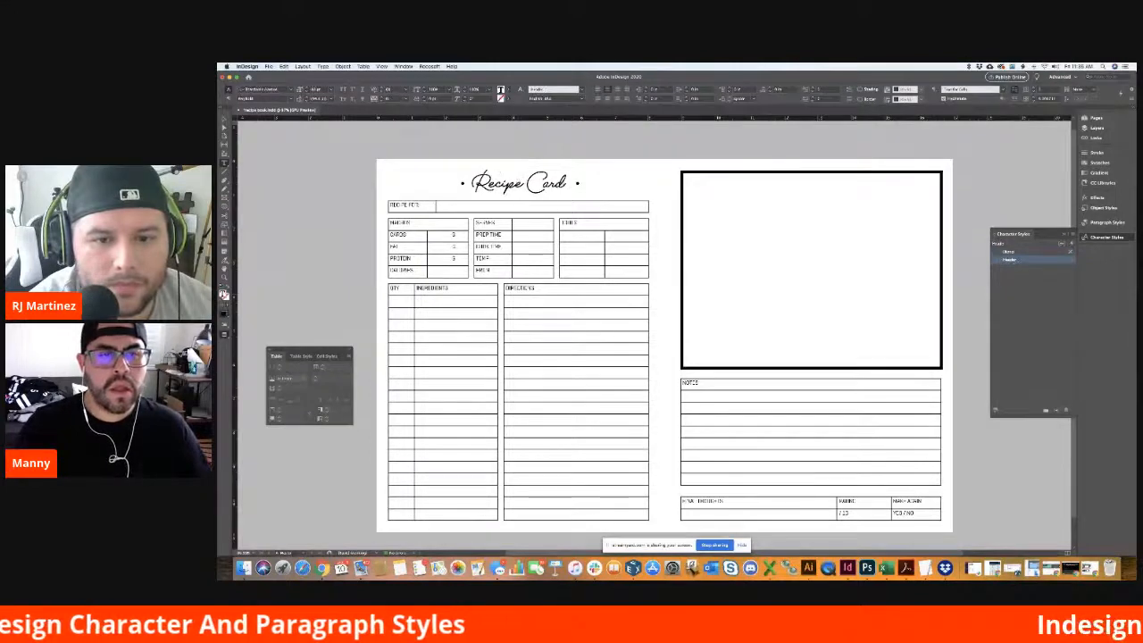
pyautogui.doubleClick(545, 183)
pyautogui.moveTo(545, 183); pyautogui.dragTo(451, 183)
pyautogui.doubleClick(1042, 262)
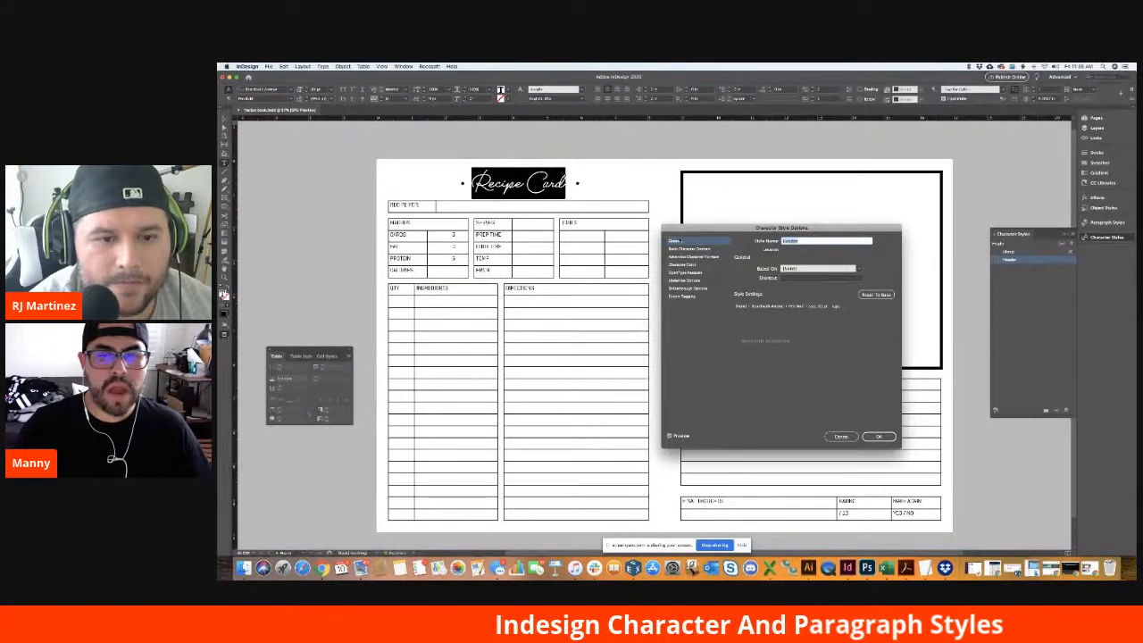
pyautogui.click(689, 249)
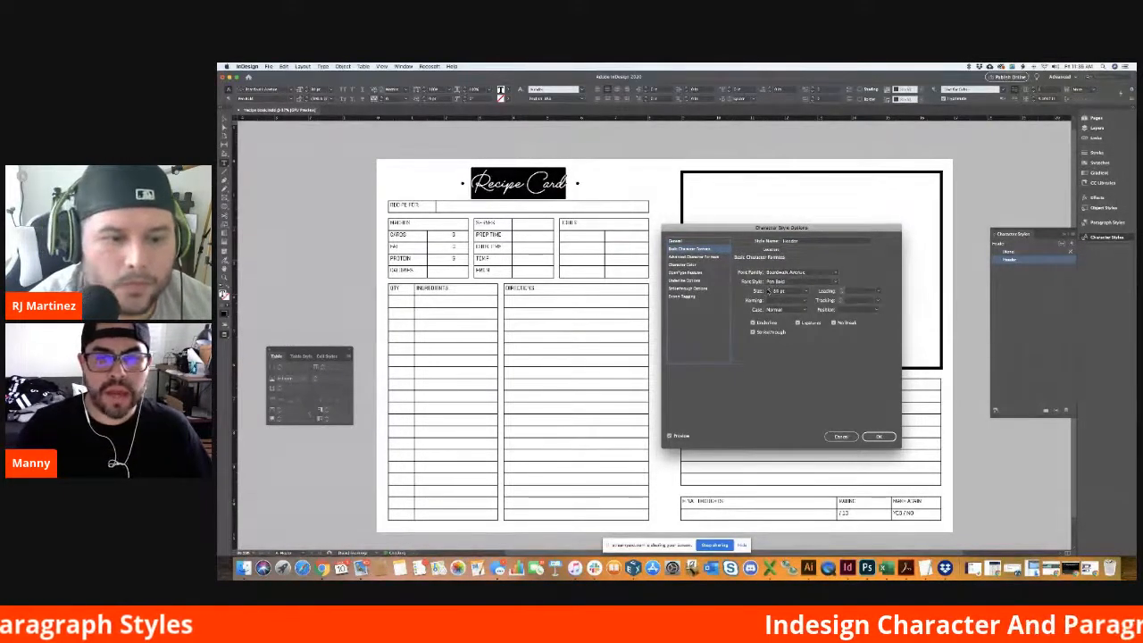
pyautogui.click(879, 436)
# - Switch the document back to Normal screen mode
pyautogui.click(224, 336)
pyautogui.click(250, 341)
pyautogui.click(292, 217)
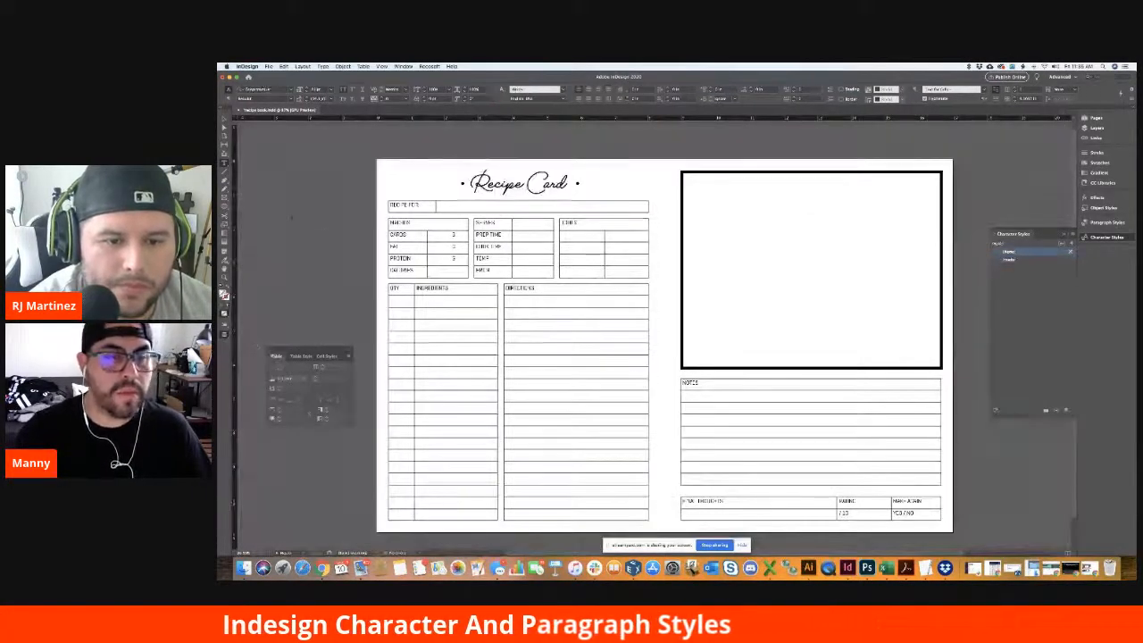
# - Inspect the frame edges of the Recipe Card heading and of the RECIPE FOR, TOOLS and DIRECTIONS tables
pyautogui.press('v')
pyautogui.click(510, 176)
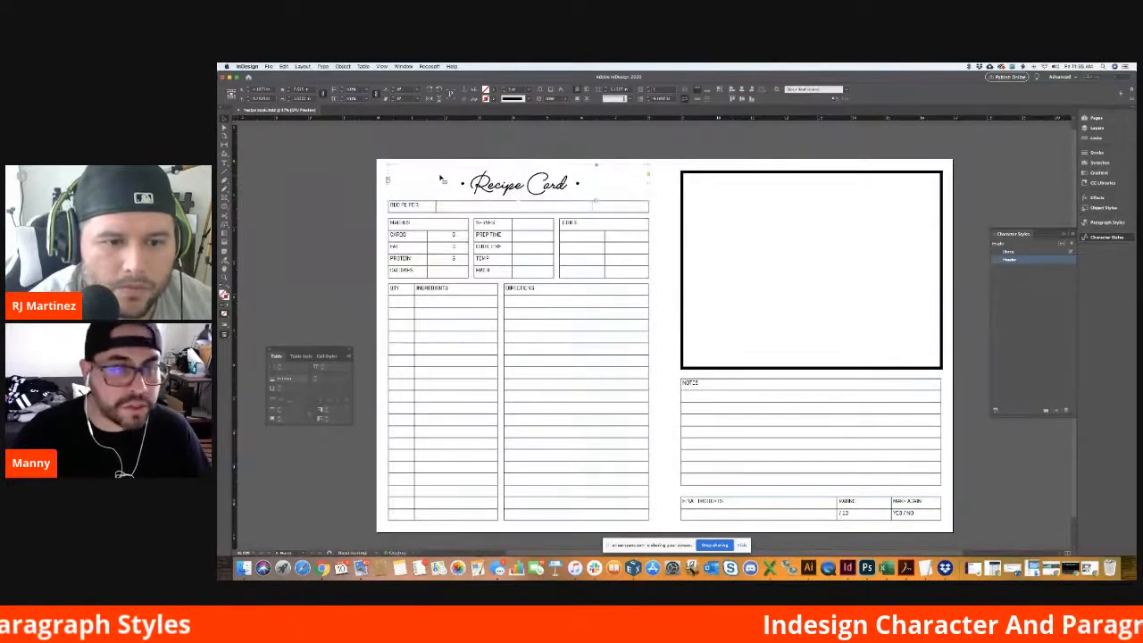
pyautogui.click(355, 214)
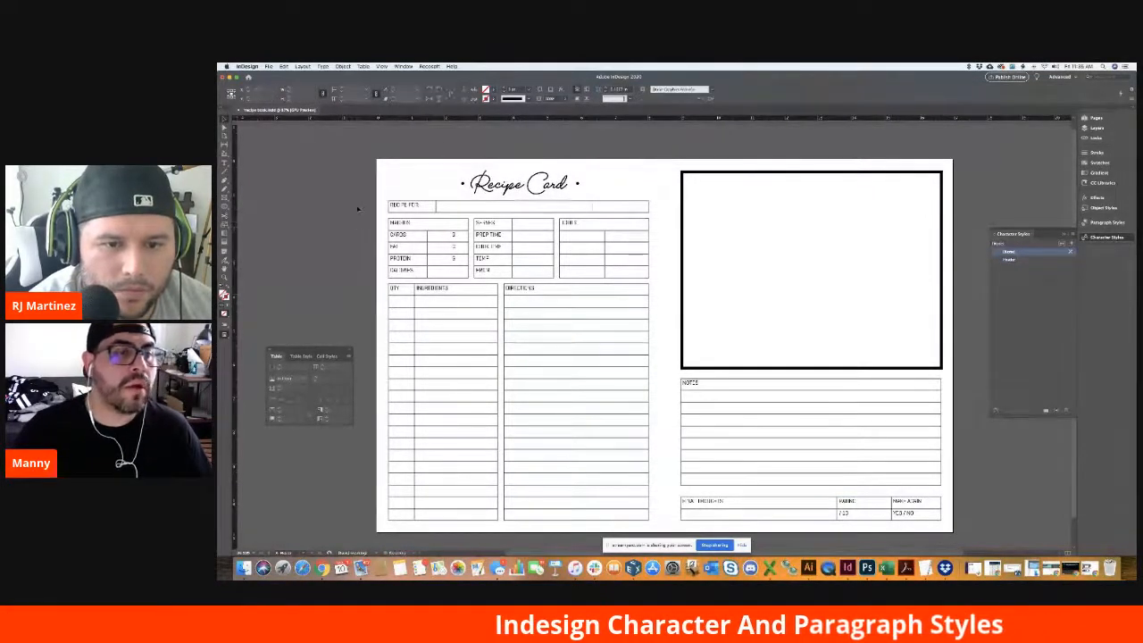
pyautogui.click(591, 209)
pyautogui.click(630, 240)
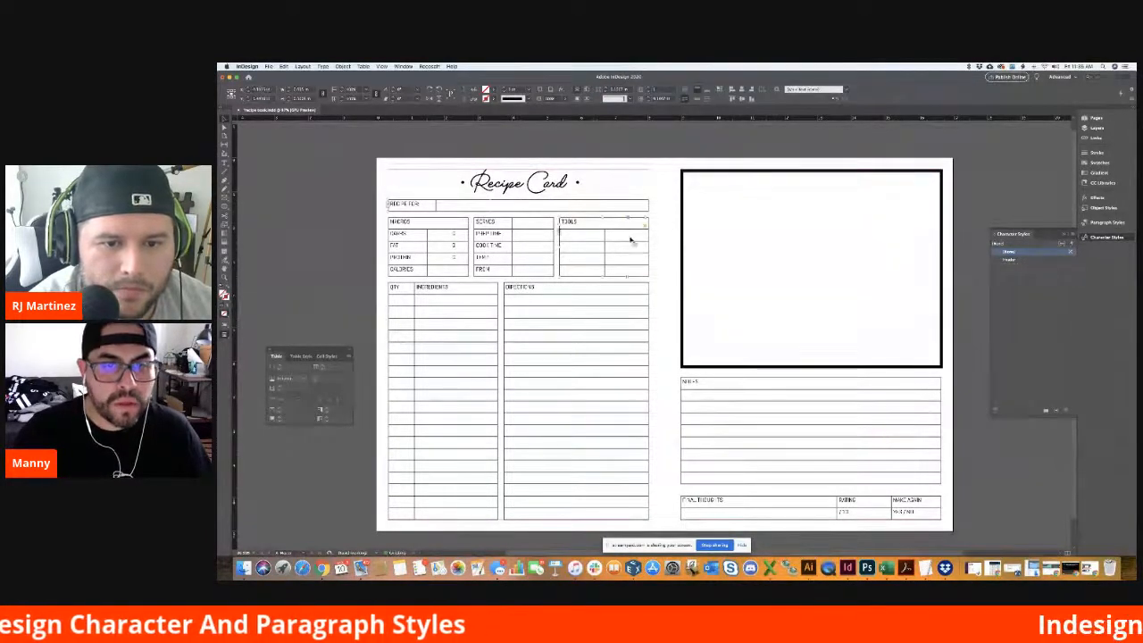
pyautogui.click(640, 304)
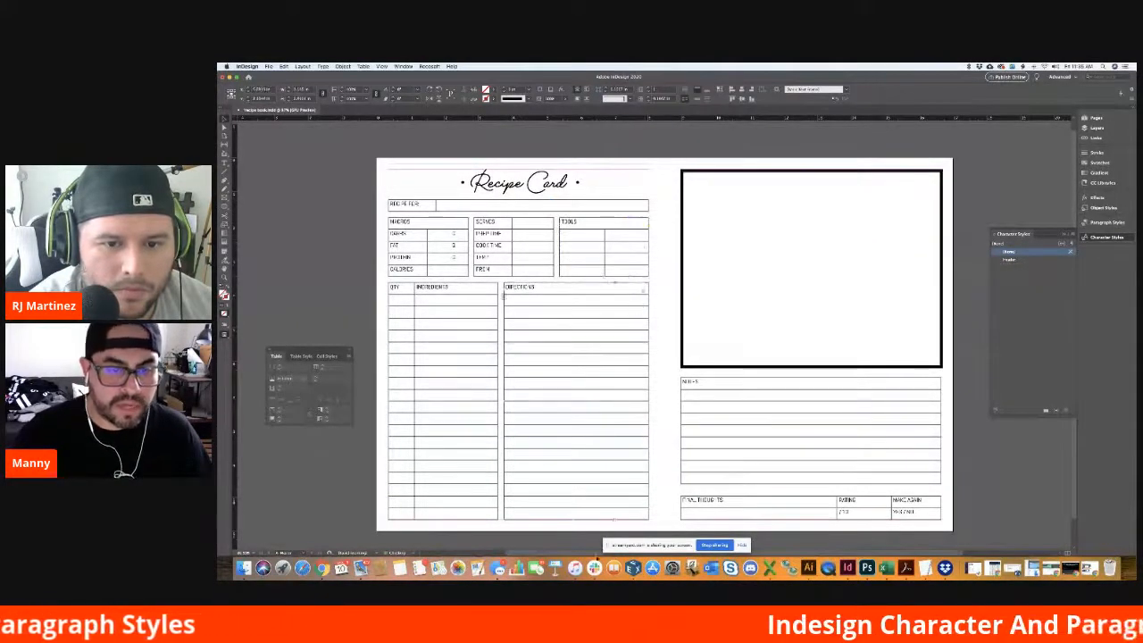
pyautogui.click(342, 199)
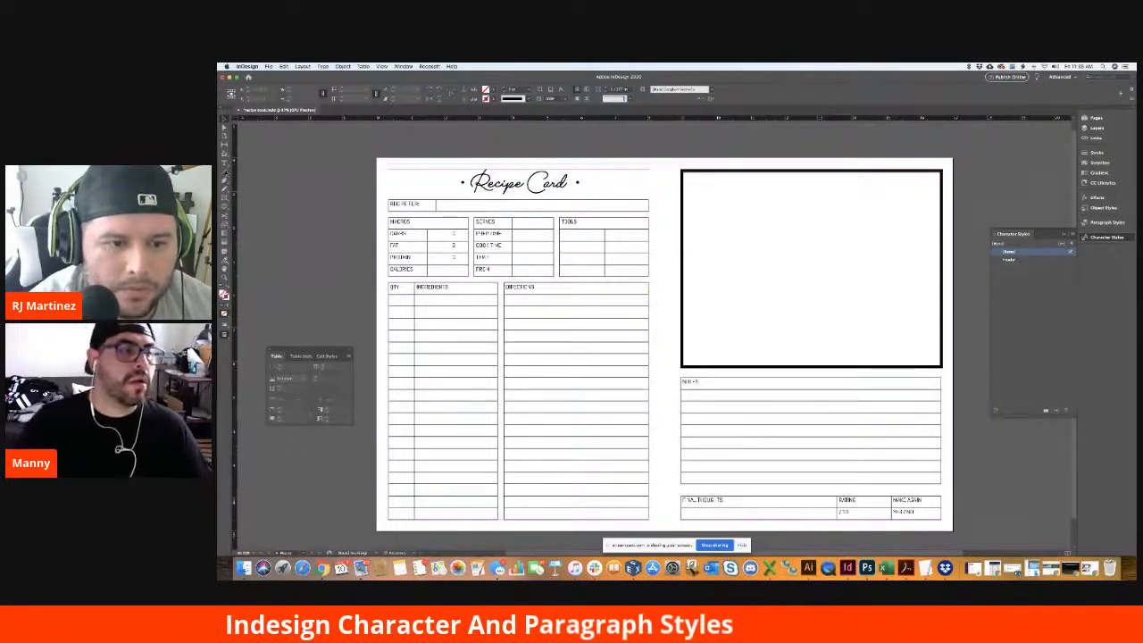
# - Select the RECIPE FOR table's cells, bring up the table styles, and reposition and enlarge that window beside the page
pyautogui.click(224, 164)
pyautogui.scroll(-1, 505, 268)
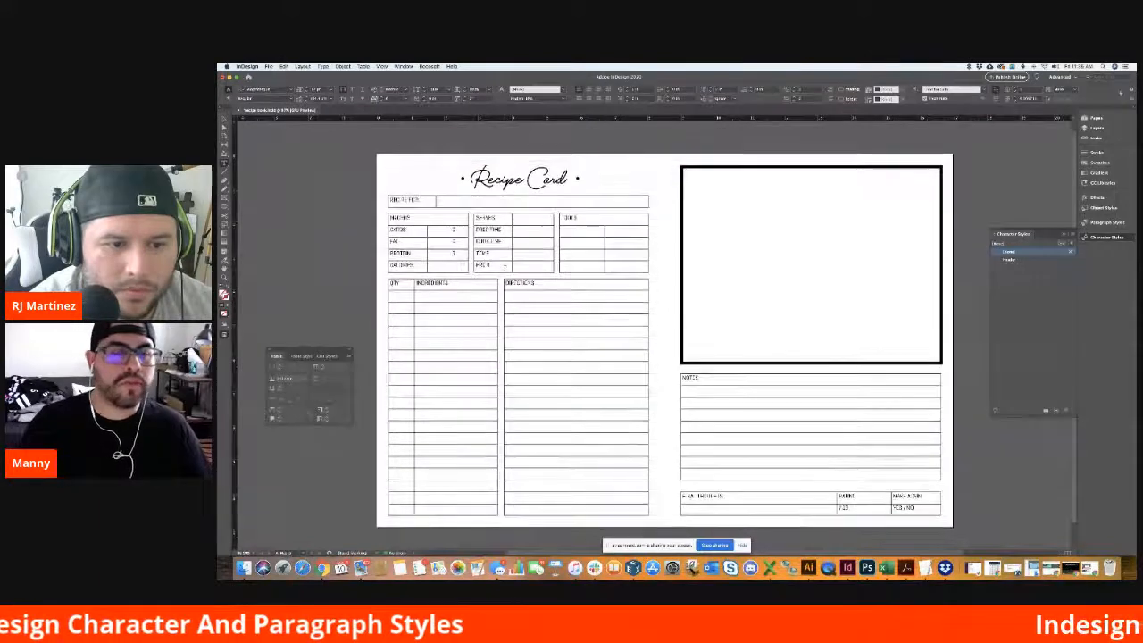
pyautogui.hscroll(1, 504, 268)
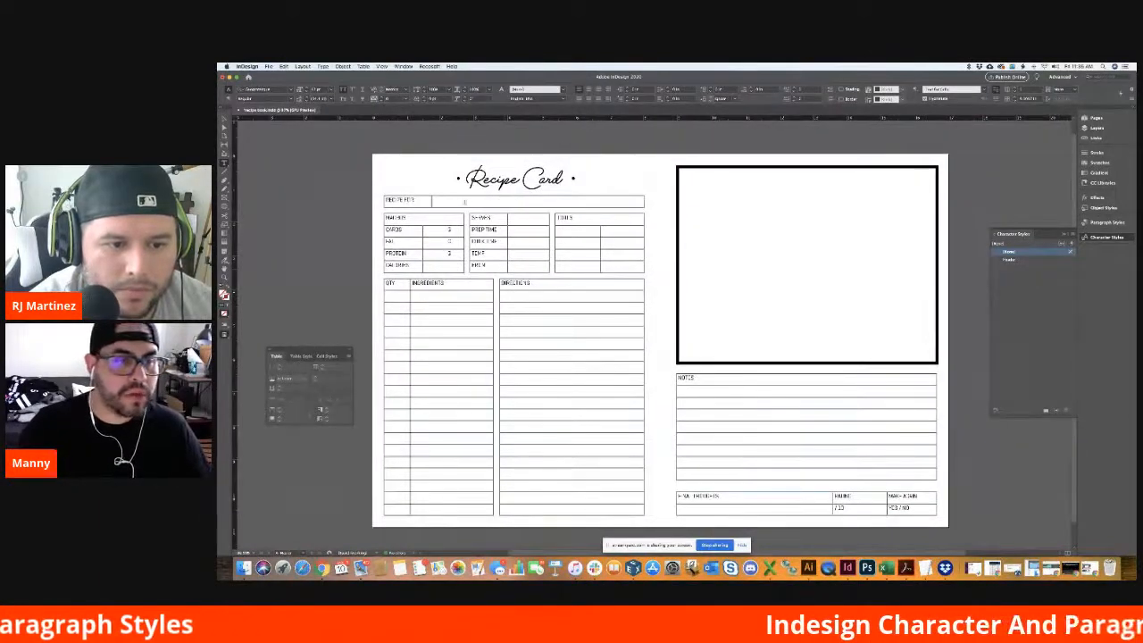
pyautogui.moveTo(476, 201); pyautogui.dragTo(411, 201)
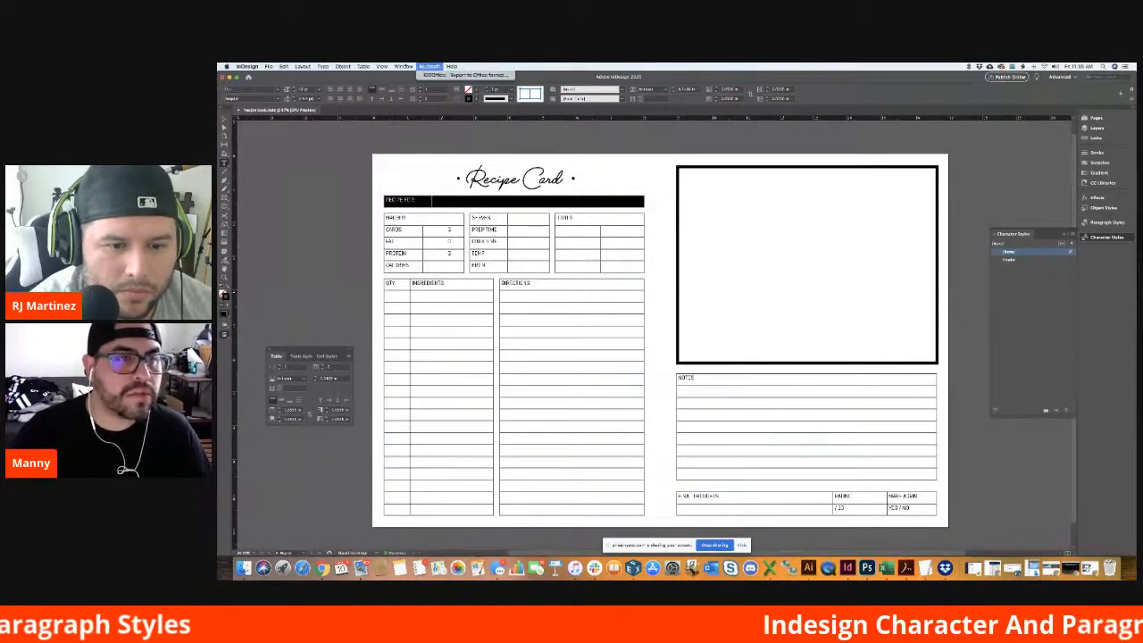
pyautogui.click(403, 66)
pyautogui.moveTo(429, 223)
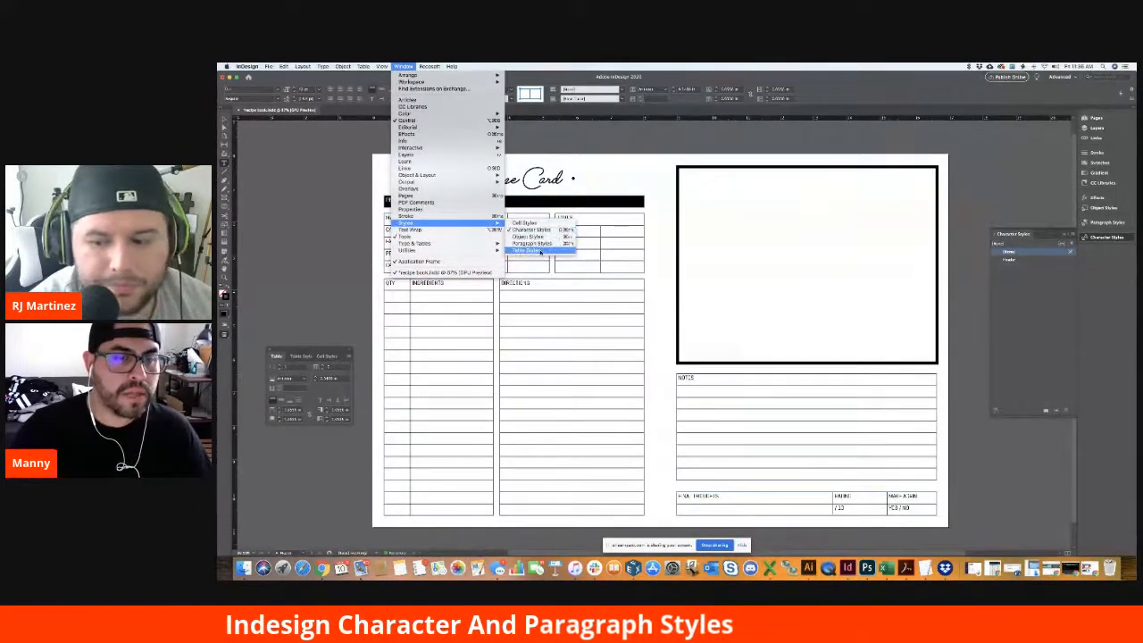
pyautogui.click(528, 250)
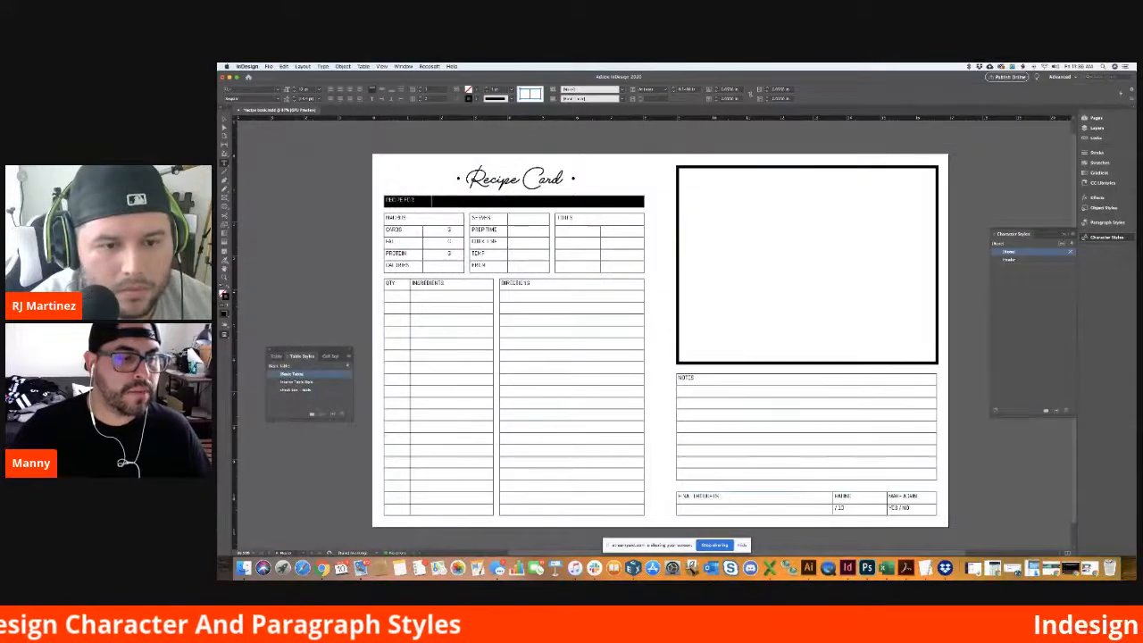
pyautogui.moveTo(312, 349); pyautogui.dragTo(321, 235)
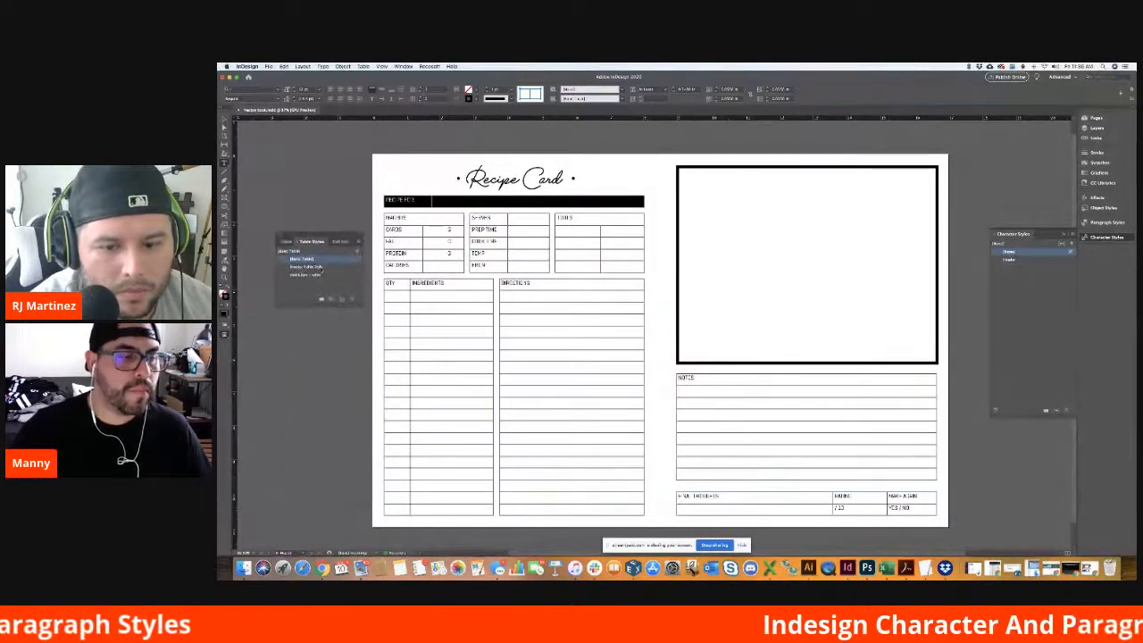
pyautogui.moveTo(360, 305); pyautogui.dragTo(408, 361)
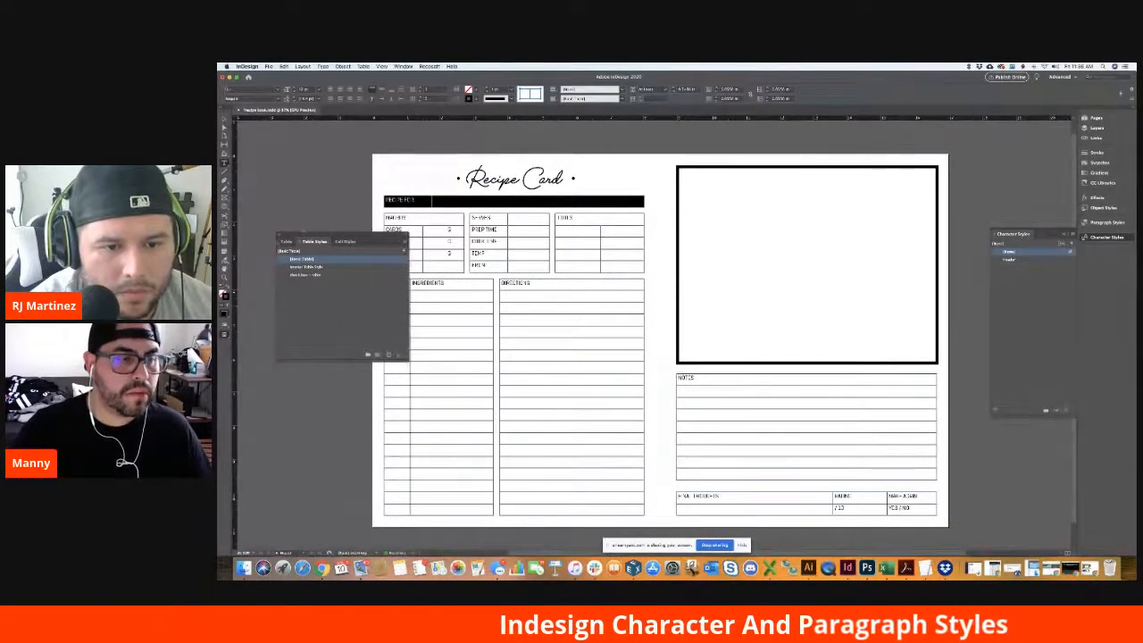
# - Increase the top cell inset of the RECIPE FOR row so its label sits lower in the cell
pyautogui.click(286, 242)
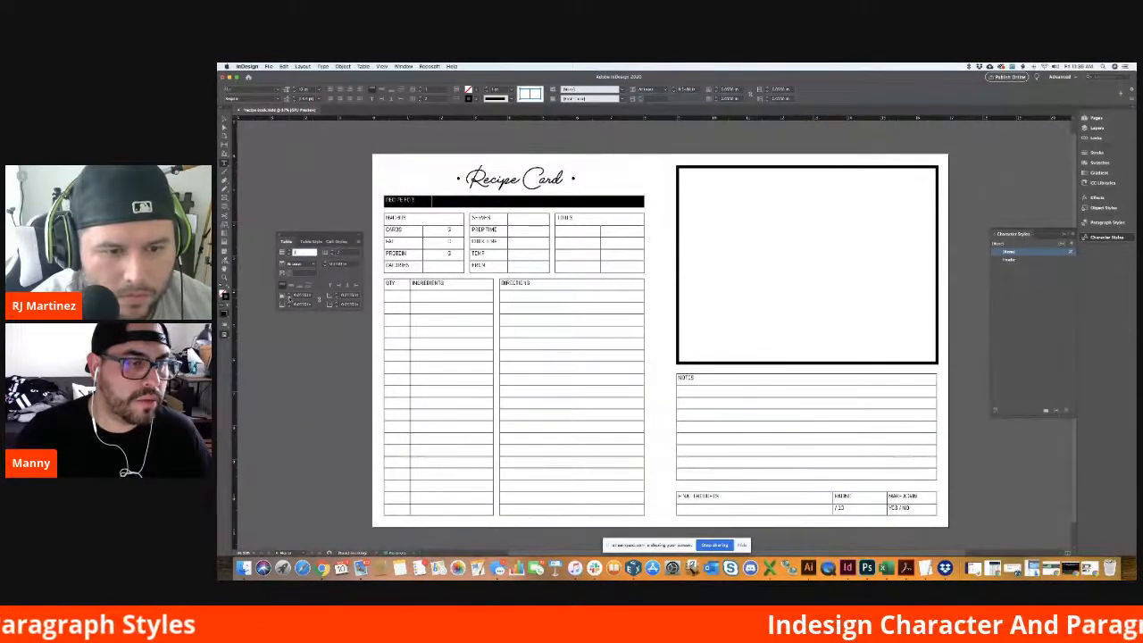
pyautogui.click(304, 295)
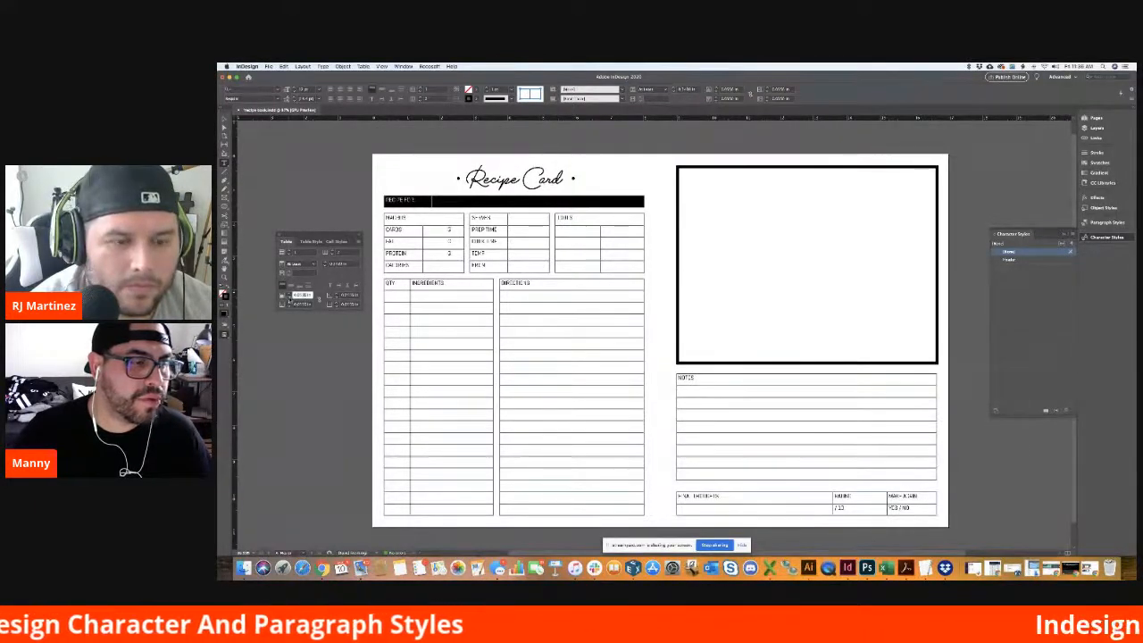
pyautogui.click(290, 298)
pyautogui.click(289, 295)
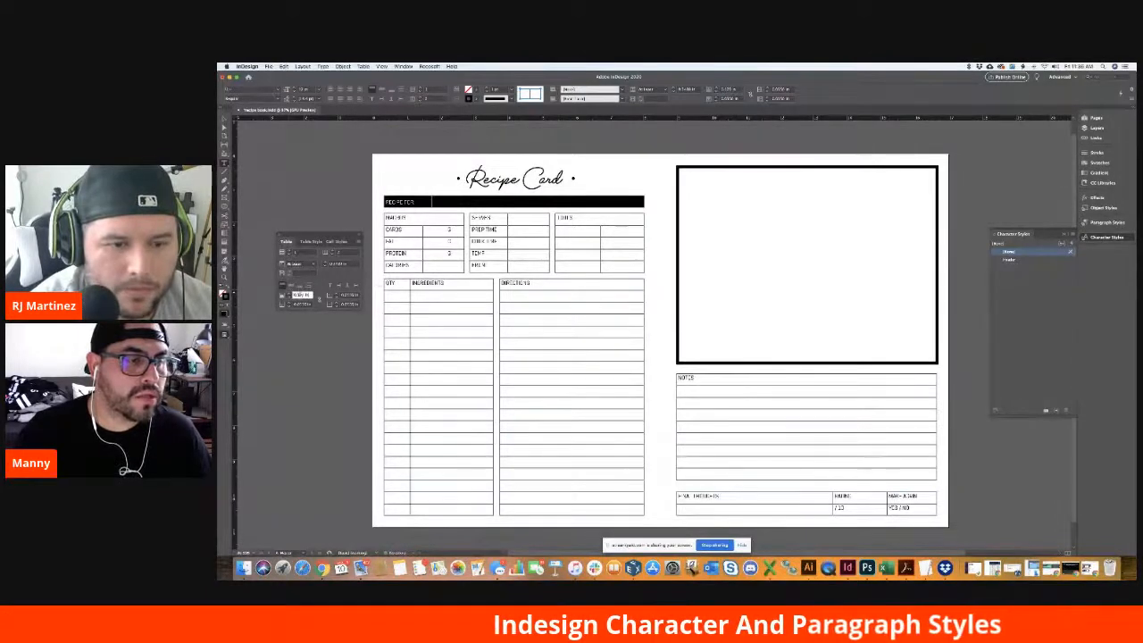
pyautogui.keyDown('super'); pyautogui.click(335, 182); pyautogui.keyUp('super')
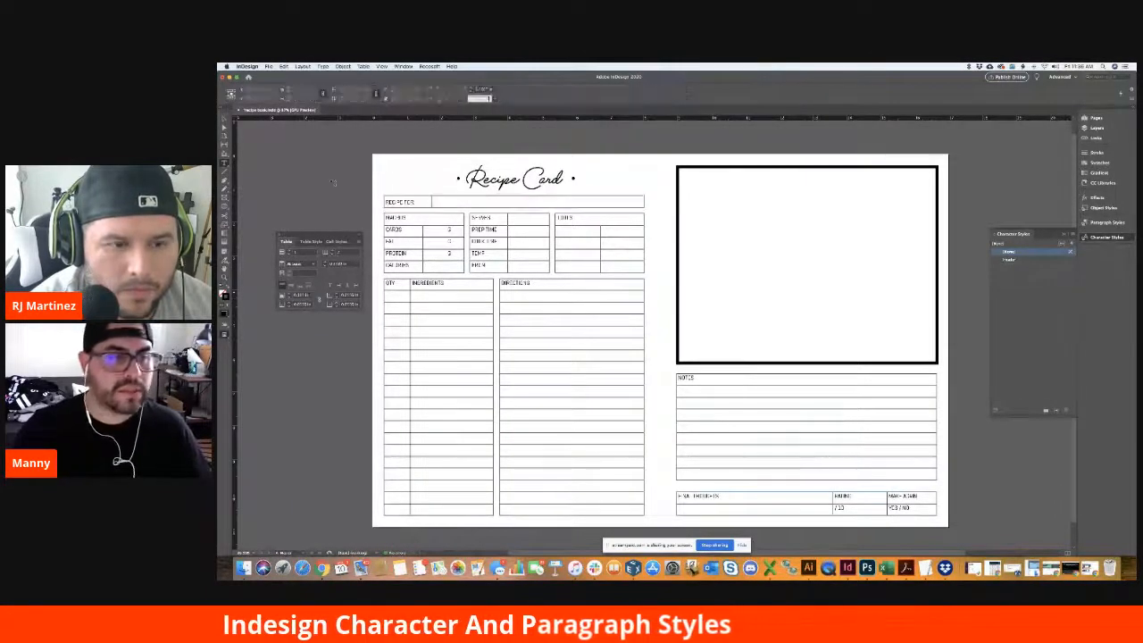
pyautogui.click(408, 205)
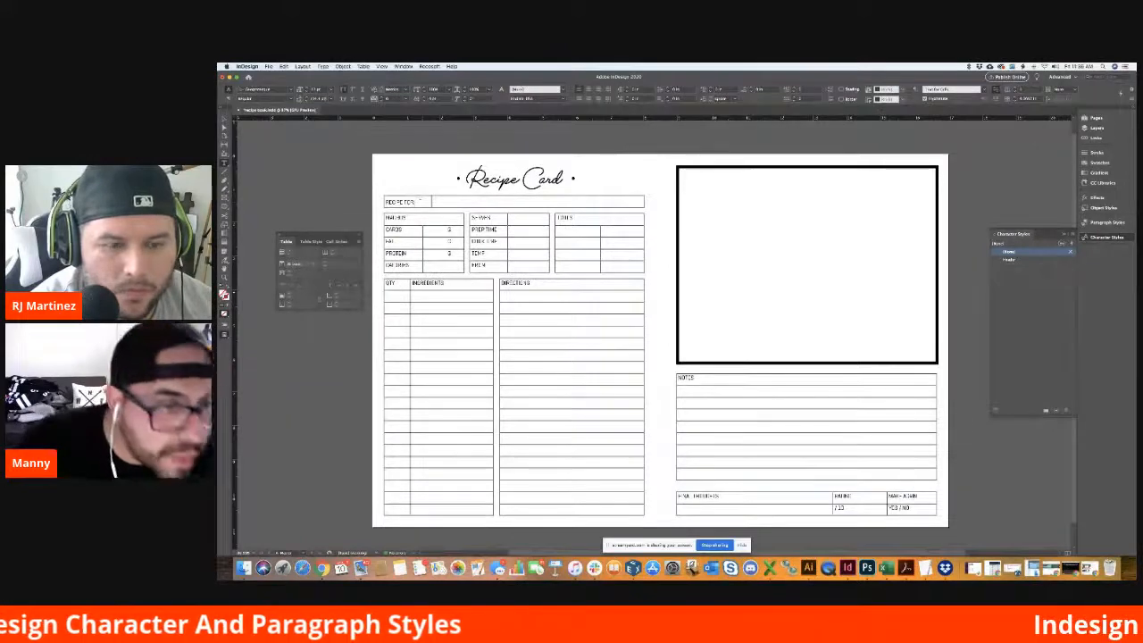
pyautogui.press('Escape')
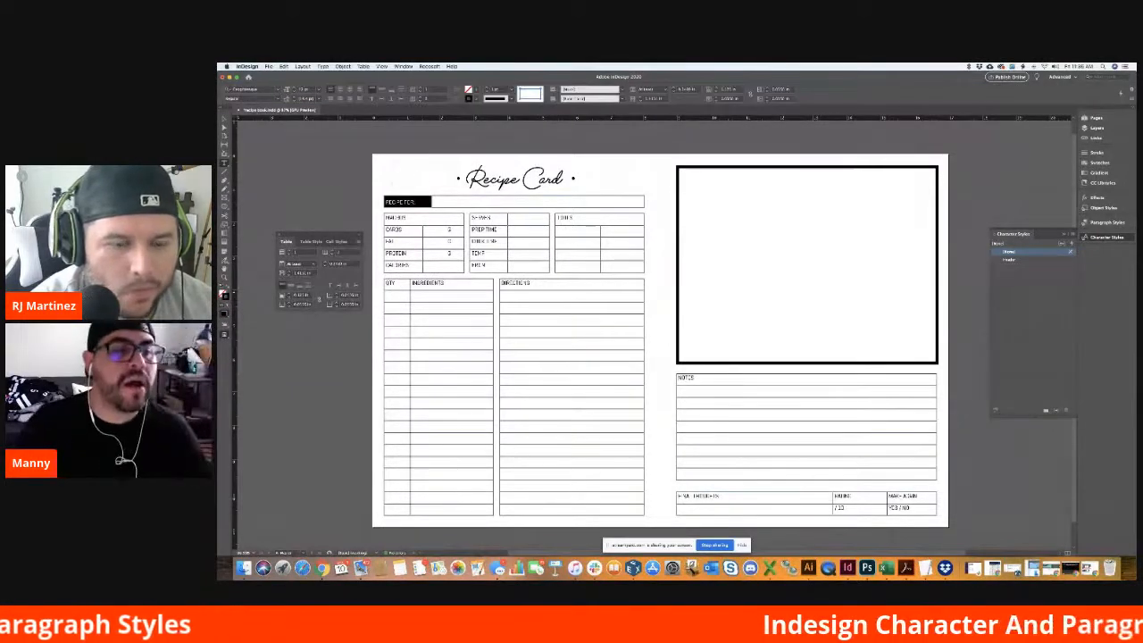
# - Increase the top cell inset for all cells of the MACROS, SERVES and TOOLS tables
pyautogui.moveTo(387, 218); pyautogui.dragTo(464, 283)
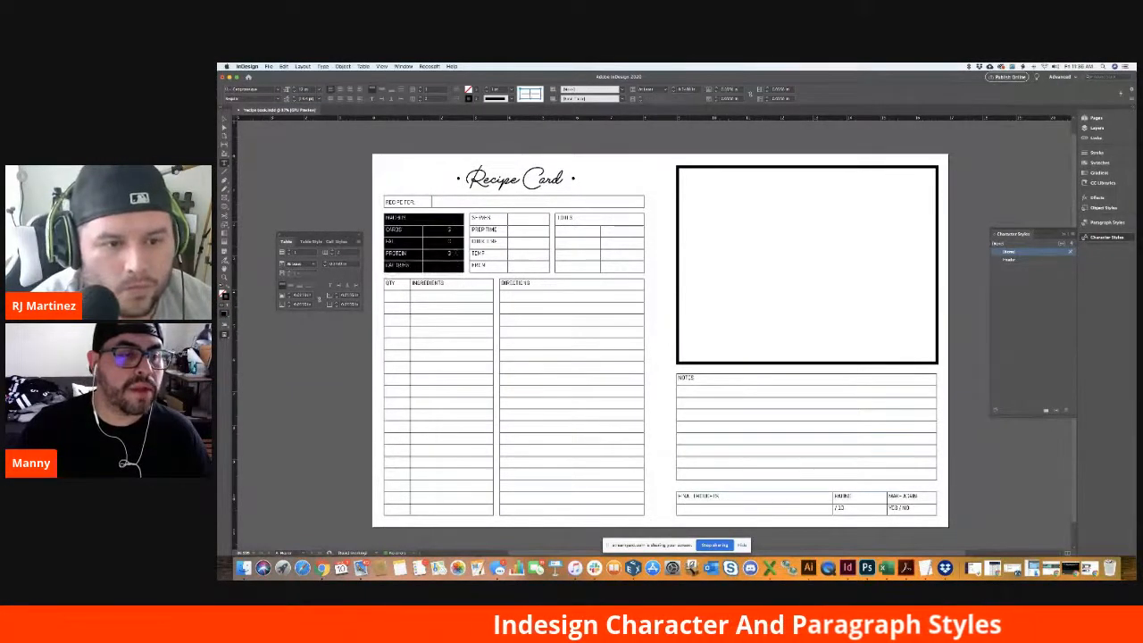
pyautogui.click(289, 299)
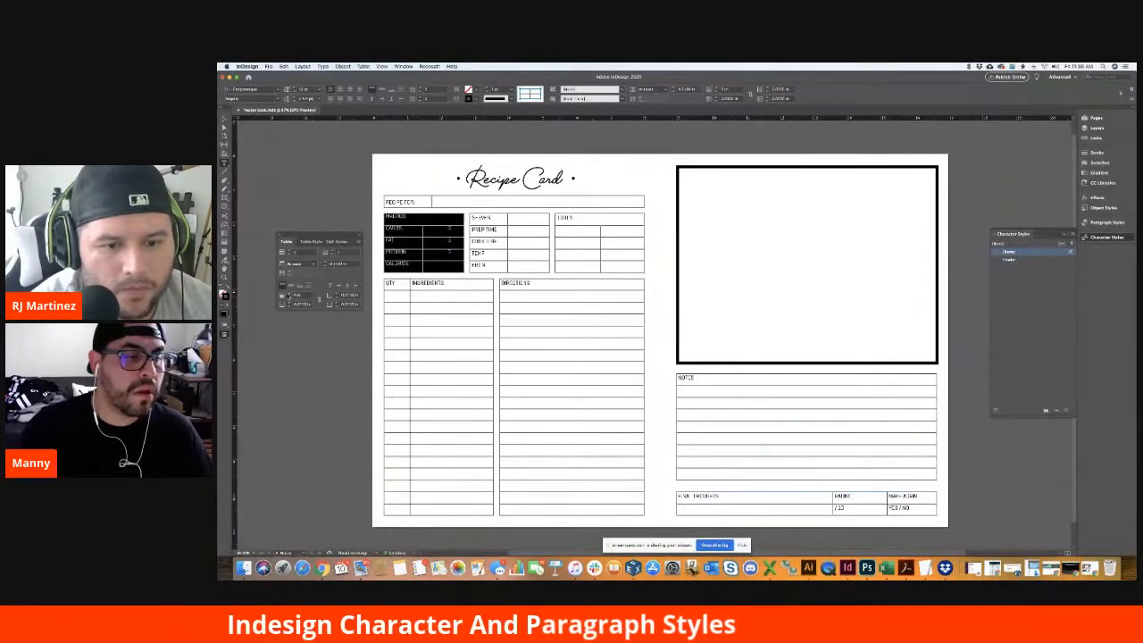
pyautogui.click(288, 293)
pyautogui.moveTo(541, 267); pyautogui.dragTo(476, 215)
pyautogui.click(287, 294)
pyautogui.moveTo(606, 266); pyautogui.dragTo(563, 219)
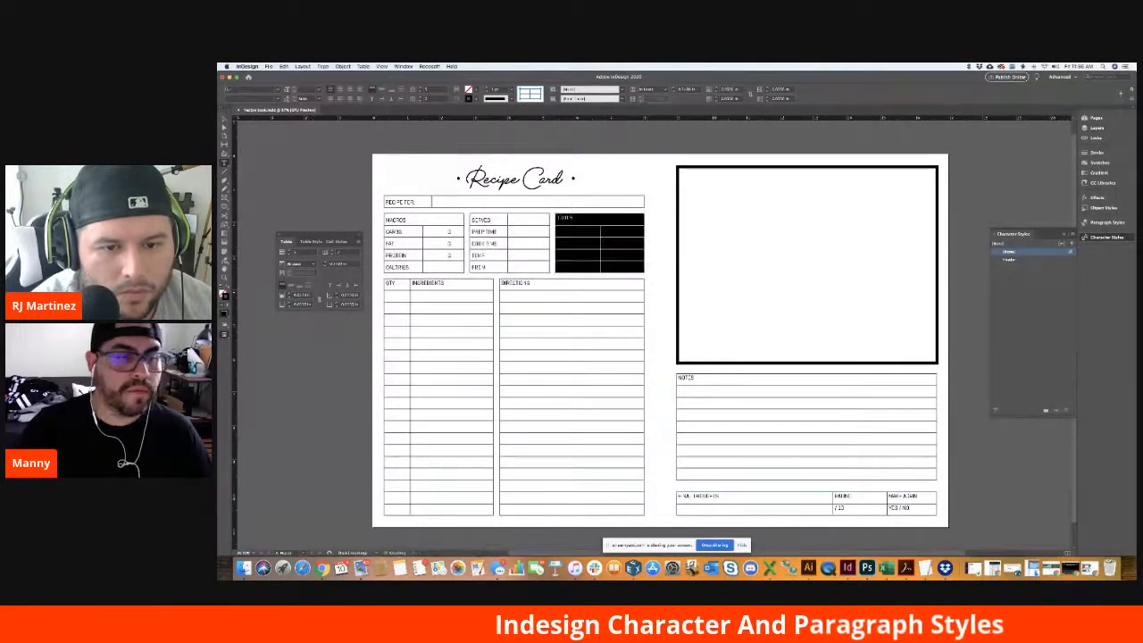
pyautogui.click(289, 294)
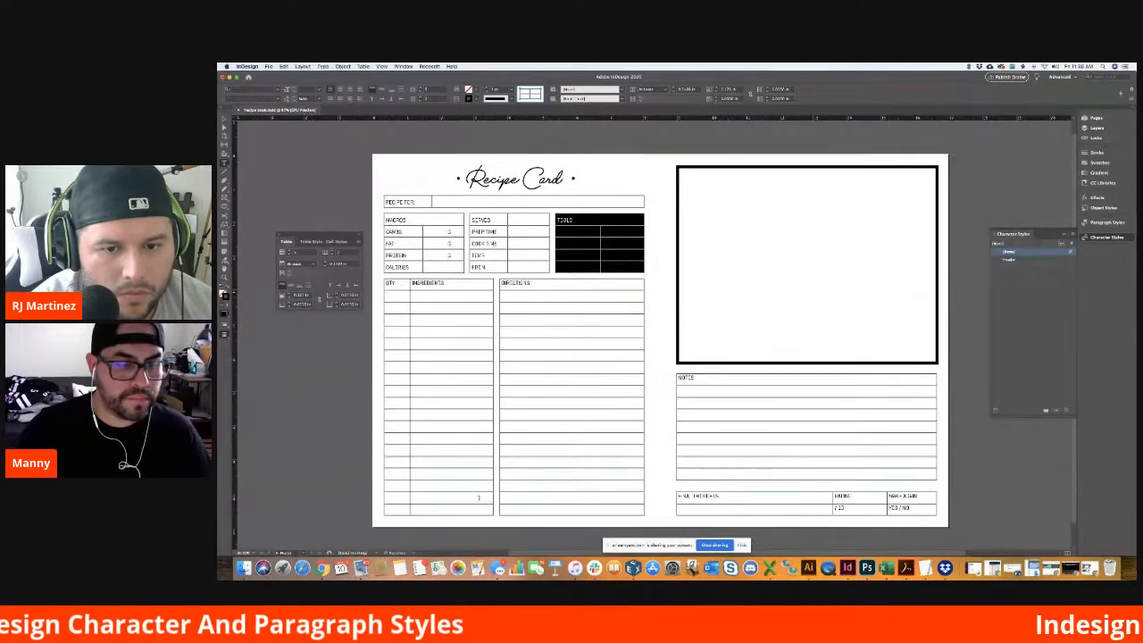
# - Increase the top cell inset of the QTY/INGREDIENTS header row and the DIRECTIONS header row
pyautogui.moveTo(477, 498); pyautogui.dragTo(466, 293)
pyautogui.click(376, 282)
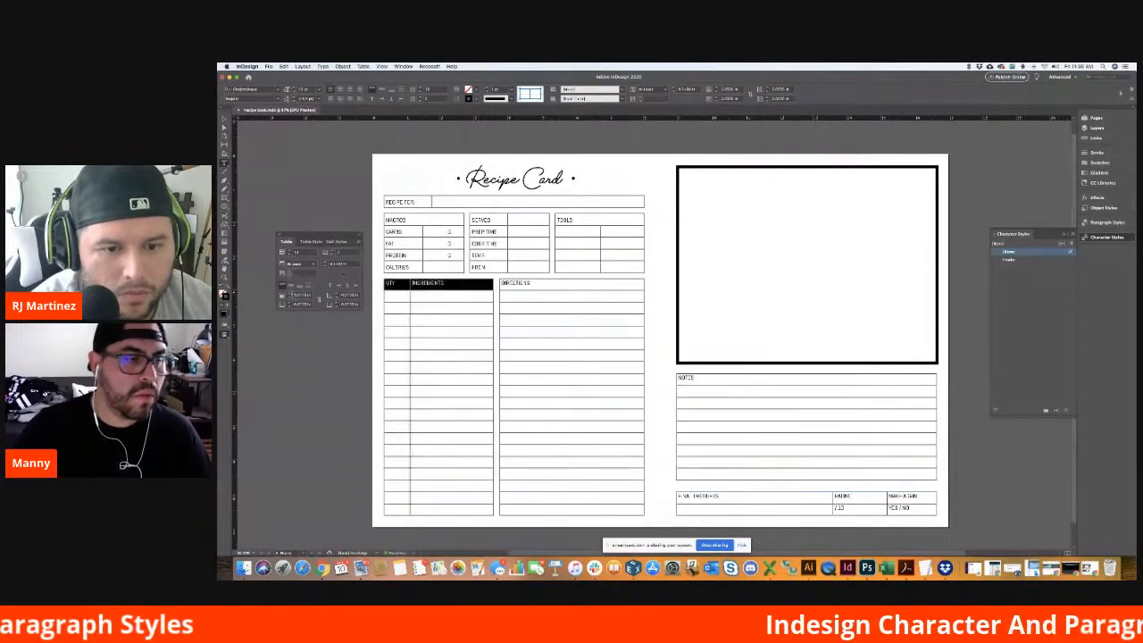
pyautogui.click(289, 293)
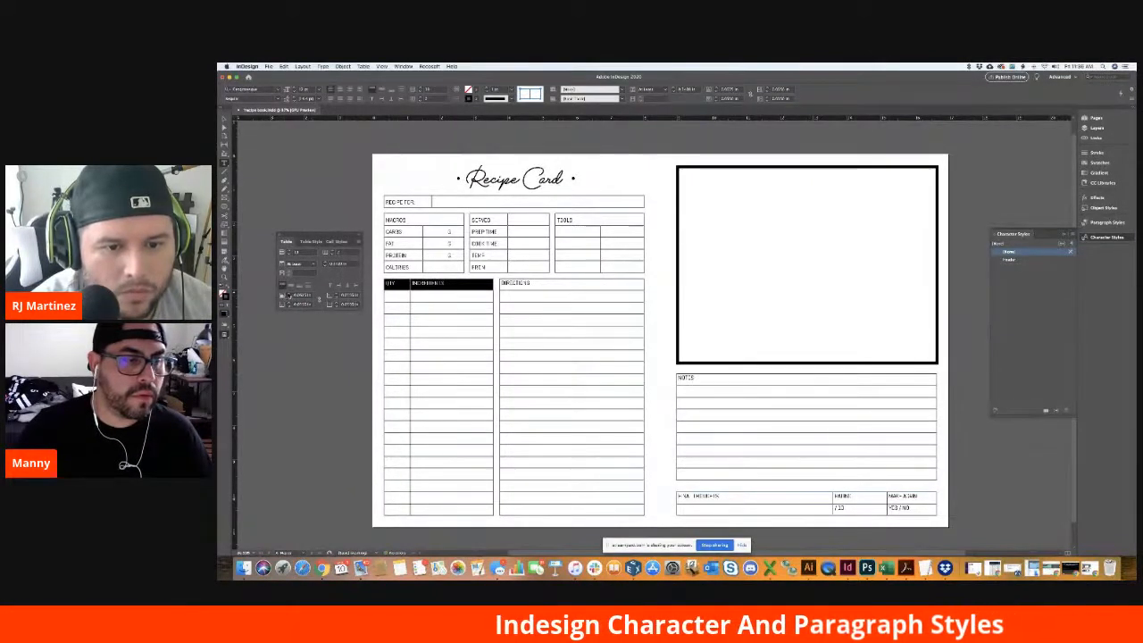
pyautogui.click(494, 283)
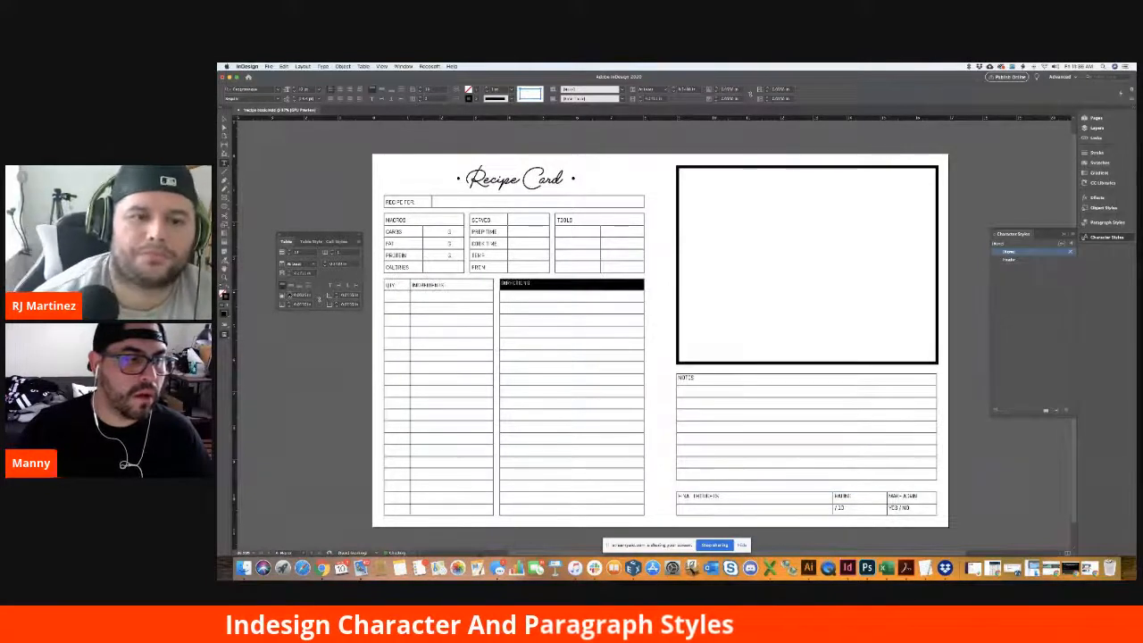
pyautogui.click(289, 293)
pyautogui.press('Down')
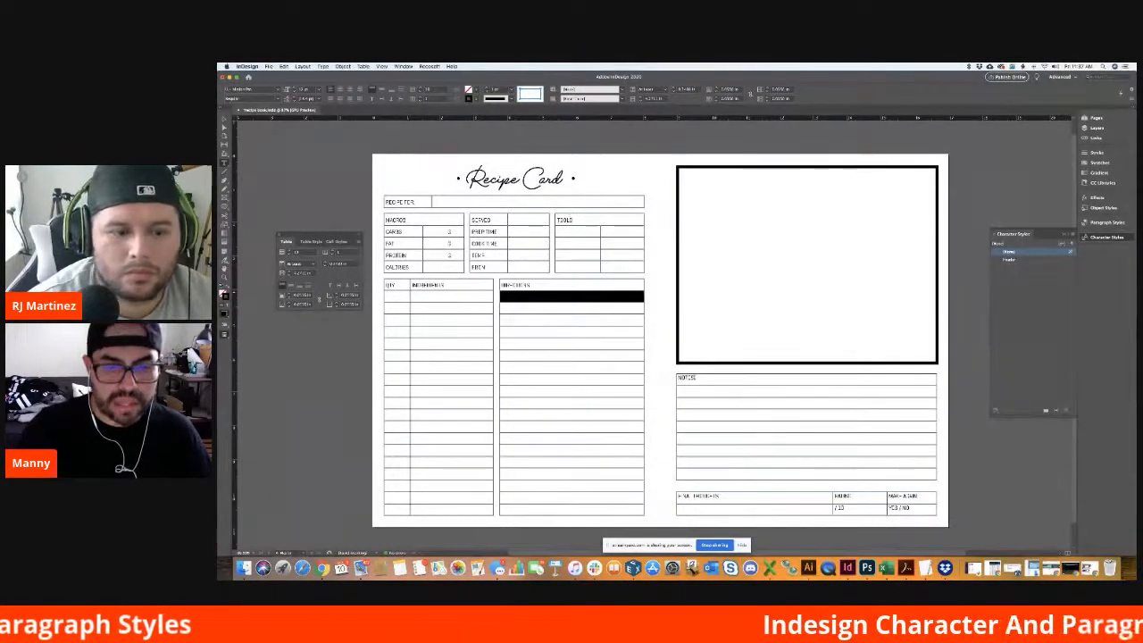
# - Increase the top cell inset of the NOTES header row and of both rows in the FINAL THOUGHTS table
pyautogui.click(683, 371)
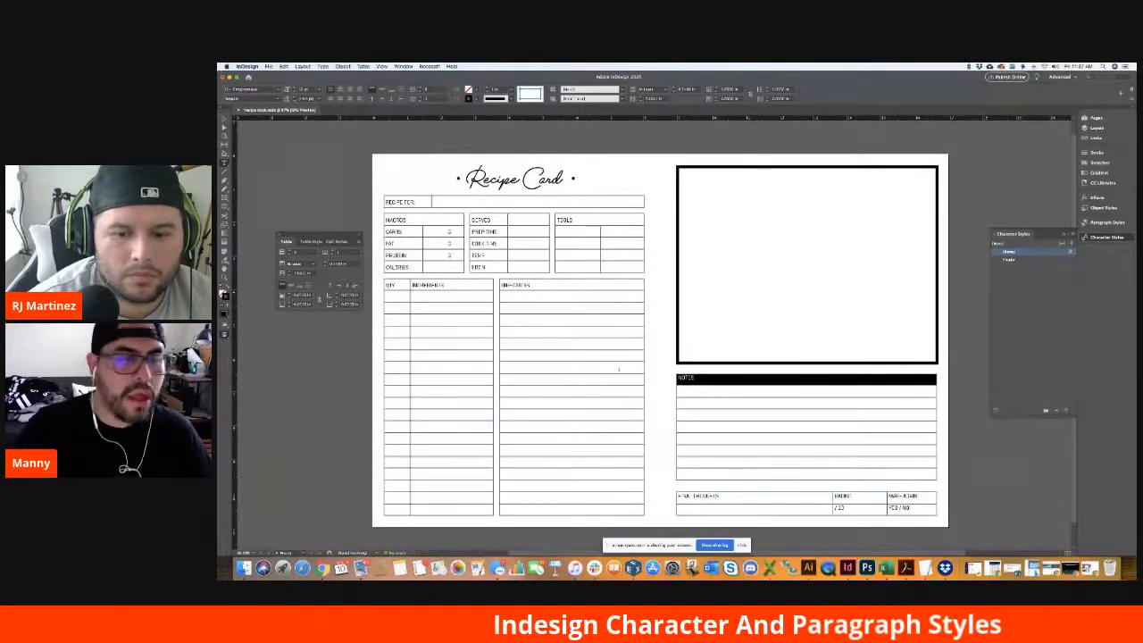
pyautogui.moveTo(413, 202); pyautogui.dragTo(384, 203)
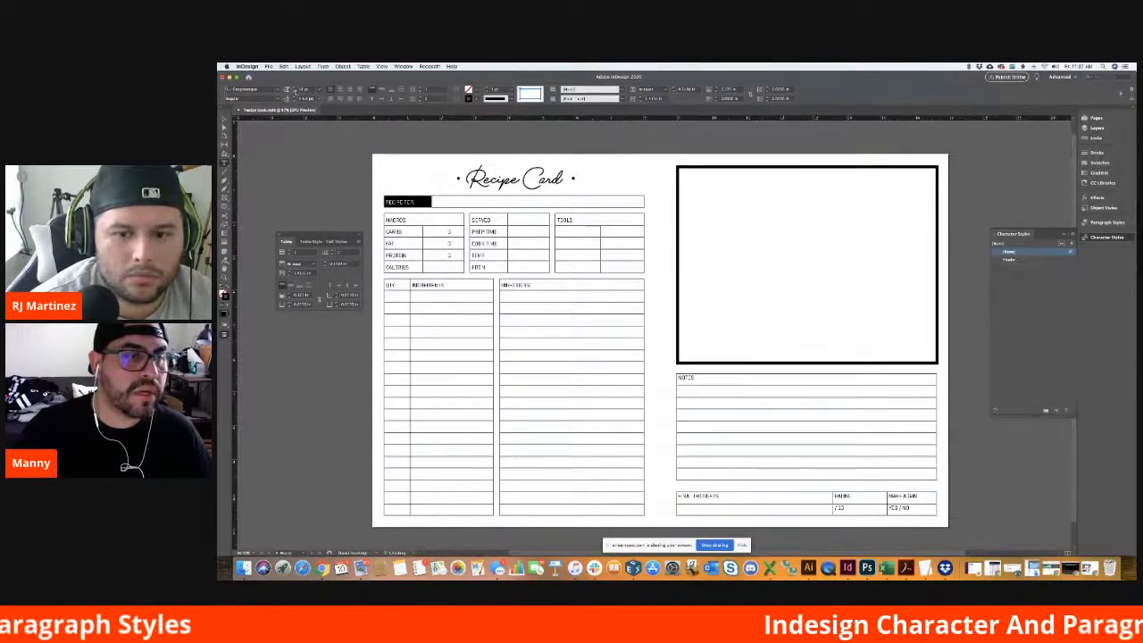
pyautogui.click(293, 179)
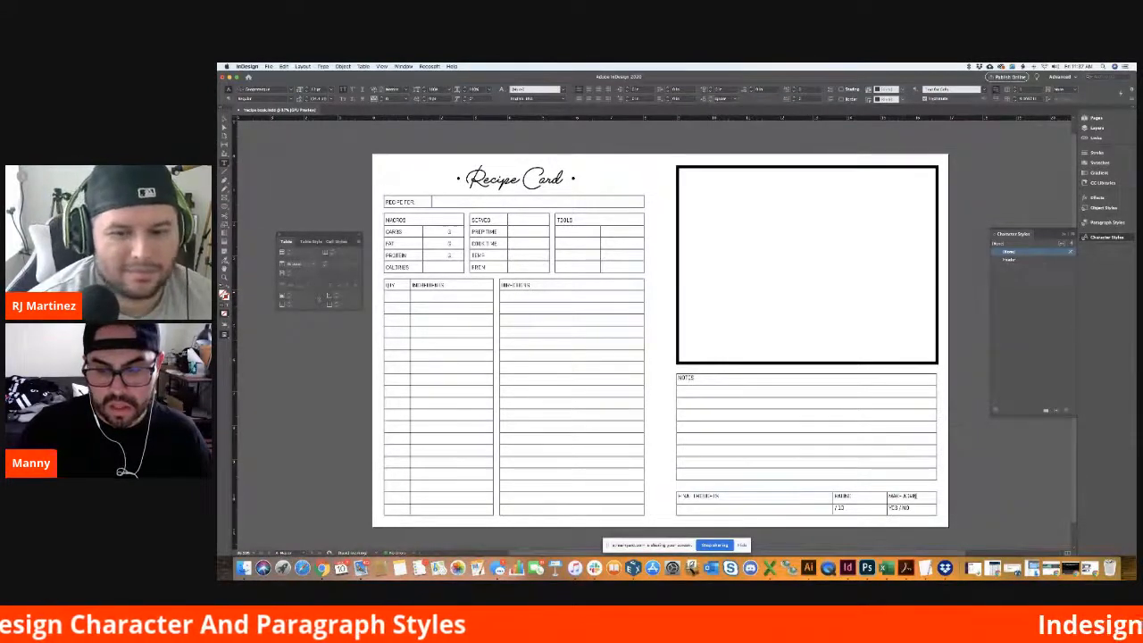
pyautogui.moveTo(915, 496); pyautogui.dragTo(693, 496)
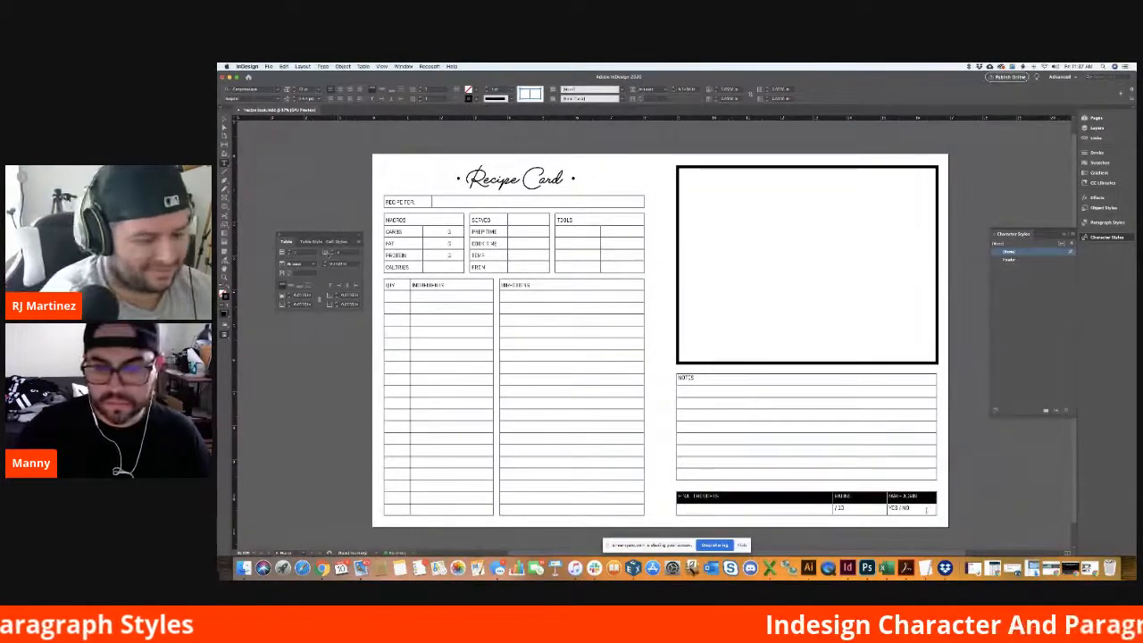
pyautogui.moveTo(926, 509); pyautogui.dragTo(691, 489)
pyautogui.click(289, 293)
pyautogui.moveTo(684, 381); pyautogui.dragTo(672, 366)
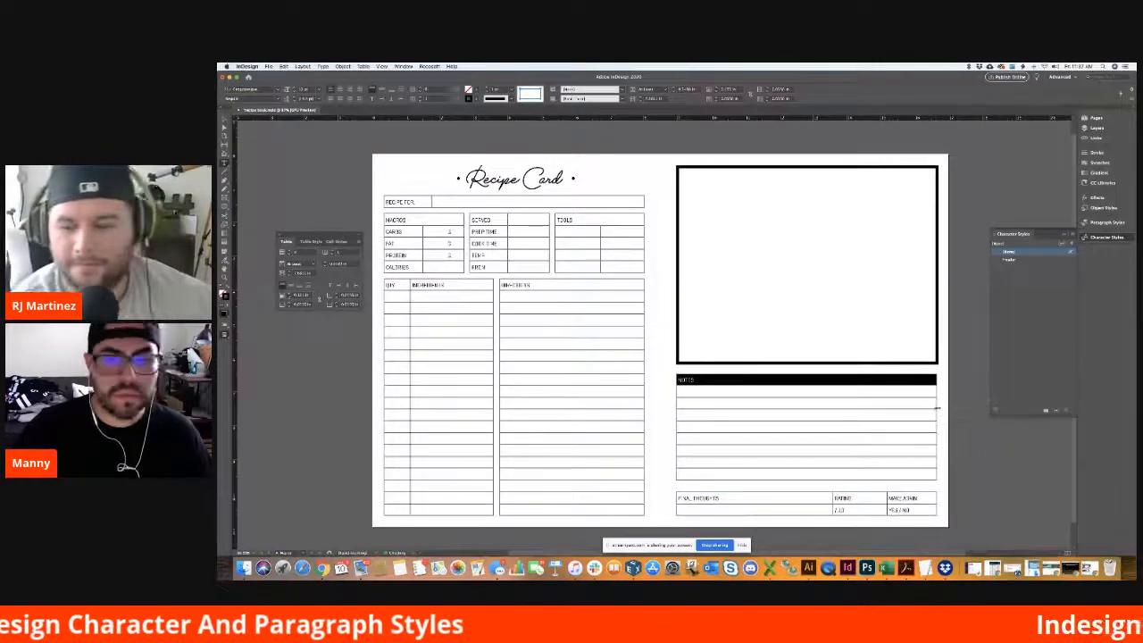
# - Centre the RECIPE FOR, MACROS and TOOLS labels horizontally in their cells
pyautogui.moveTo(406, 203); pyautogui.dragTo(410, 193)
pyautogui.click(341, 90)
pyautogui.moveTo(406, 221); pyautogui.dragTo(405, 211)
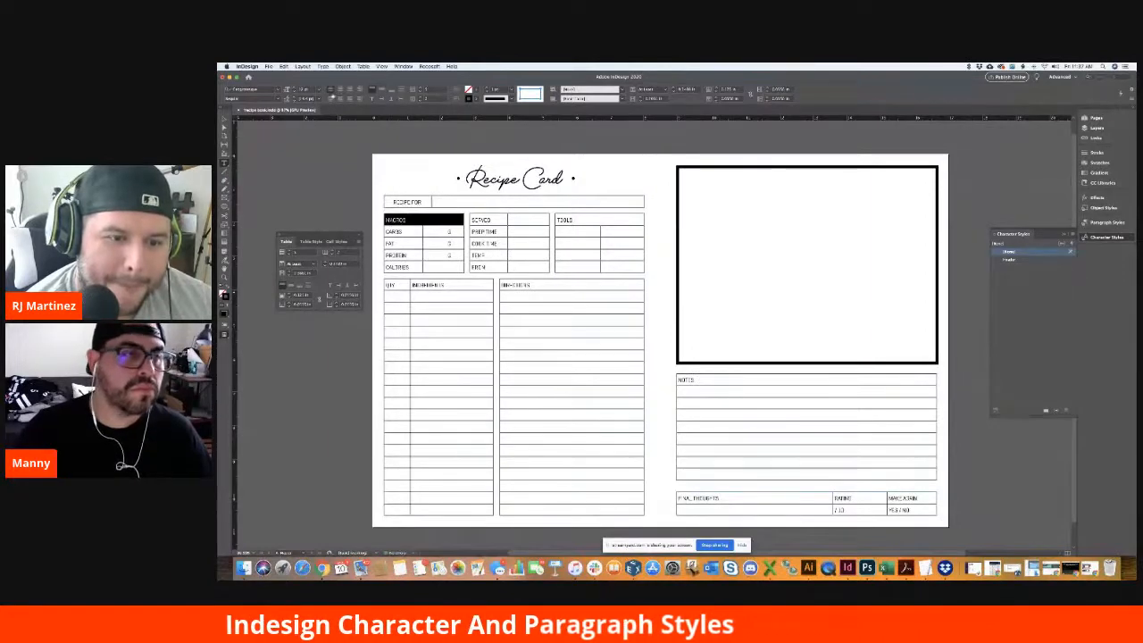
pyautogui.click(342, 90)
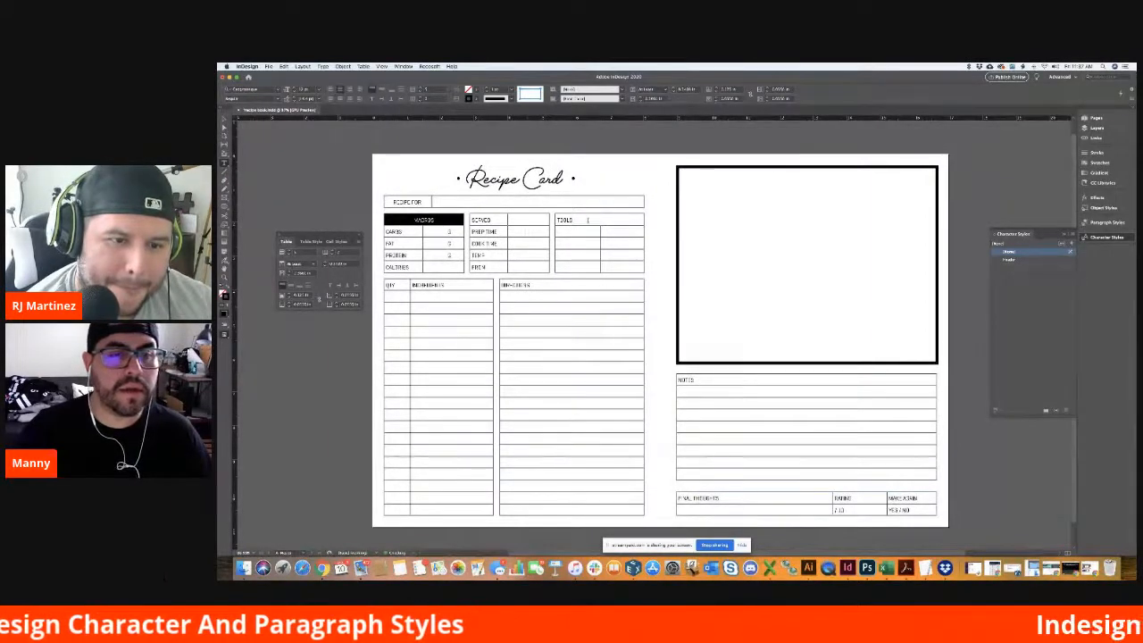
pyautogui.moveTo(588, 219); pyautogui.dragTo(558, 211)
pyautogui.click(341, 90)
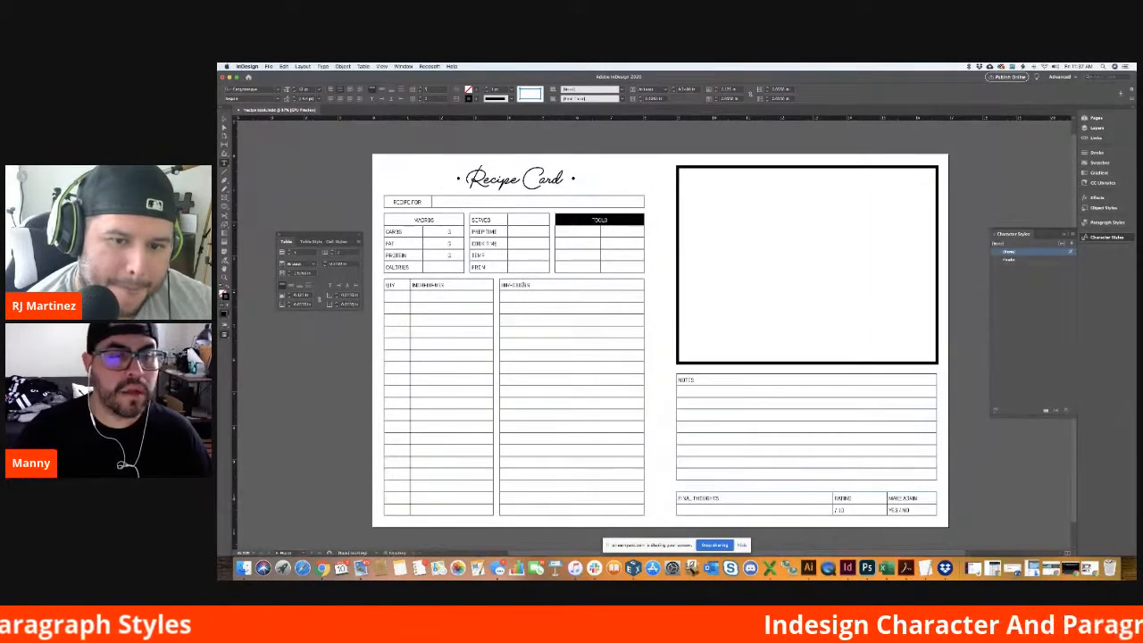
# - Centre the DIRECTIONS header and the QTY and INGREDIENTS headers horizontally in their cells
pyautogui.moveTo(540, 286); pyautogui.dragTo(523, 281)
pyautogui.click(341, 90)
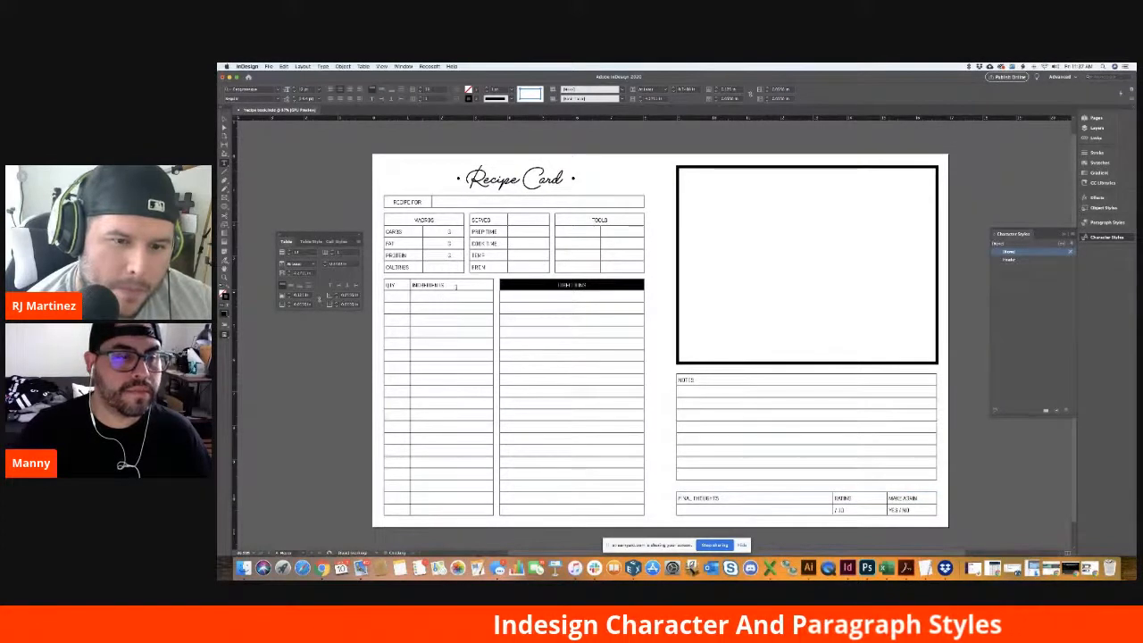
pyautogui.moveTo(455, 286); pyautogui.dragTo(387, 284)
pyautogui.click(340, 90)
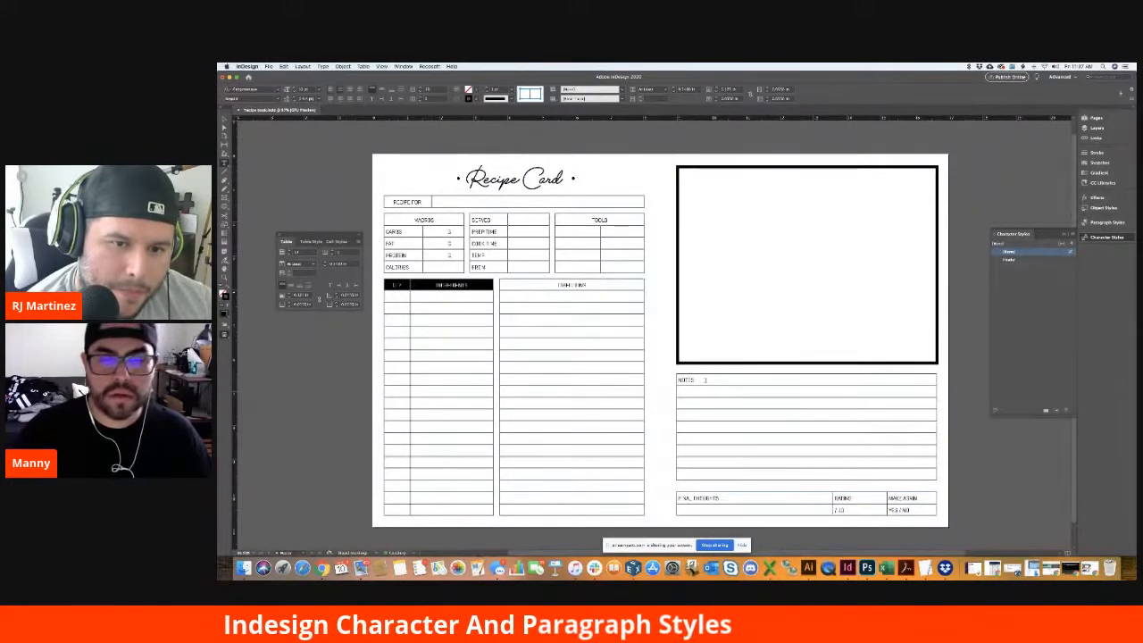
# - Centre the NOTES header and all text in the FINAL THOUGHTS table horizontally, and clear the selection
pyautogui.moveTo(713, 384); pyautogui.dragTo(677, 380)
pyautogui.click(340, 90)
pyautogui.moveTo(927, 509); pyautogui.dragTo(706, 490)
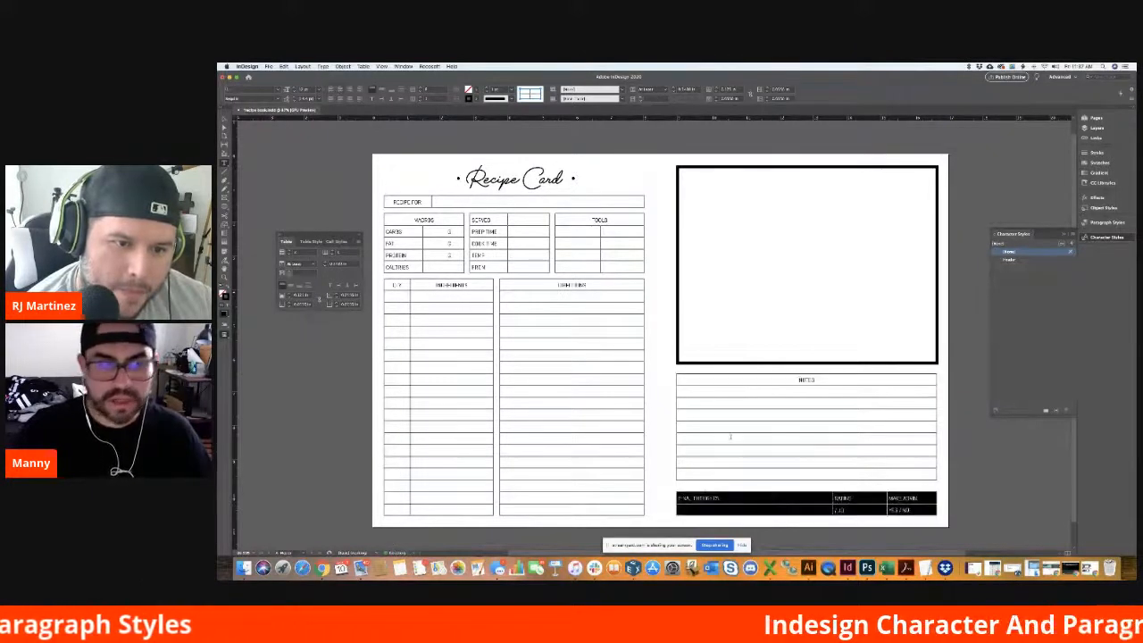
pyautogui.click(340, 91)
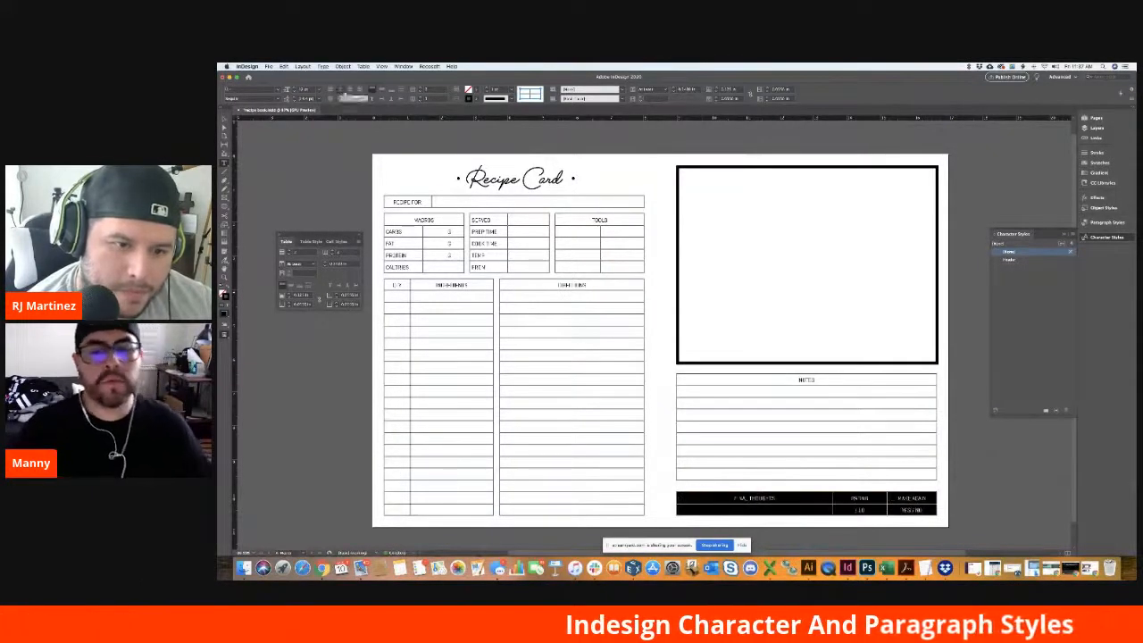
pyautogui.click(330, 183)
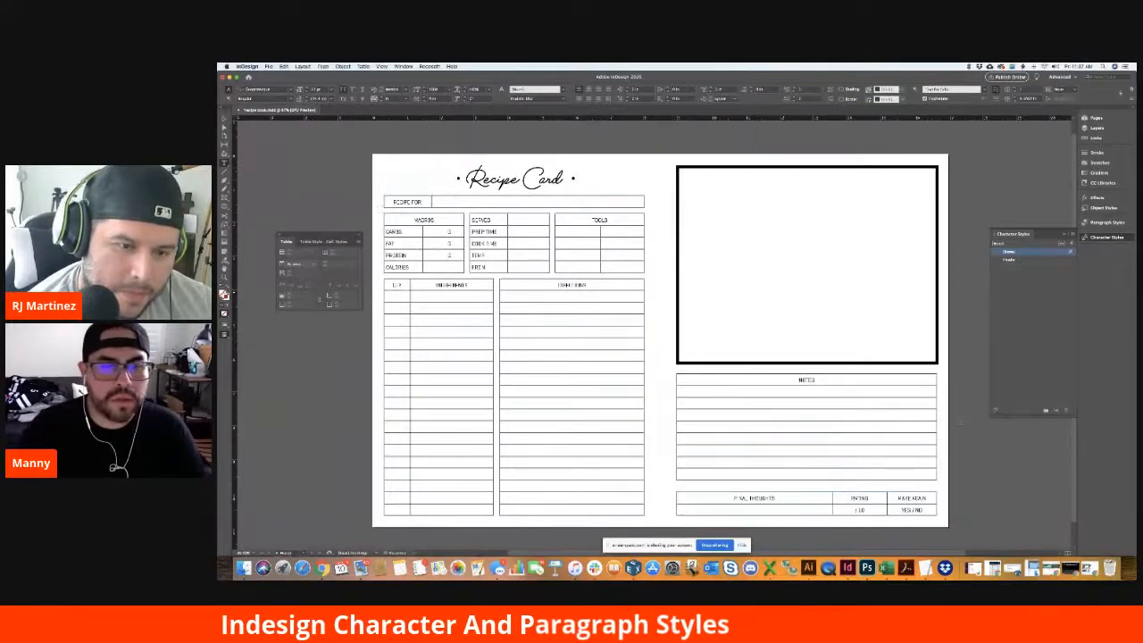
pyautogui.doubleClick(806, 381)
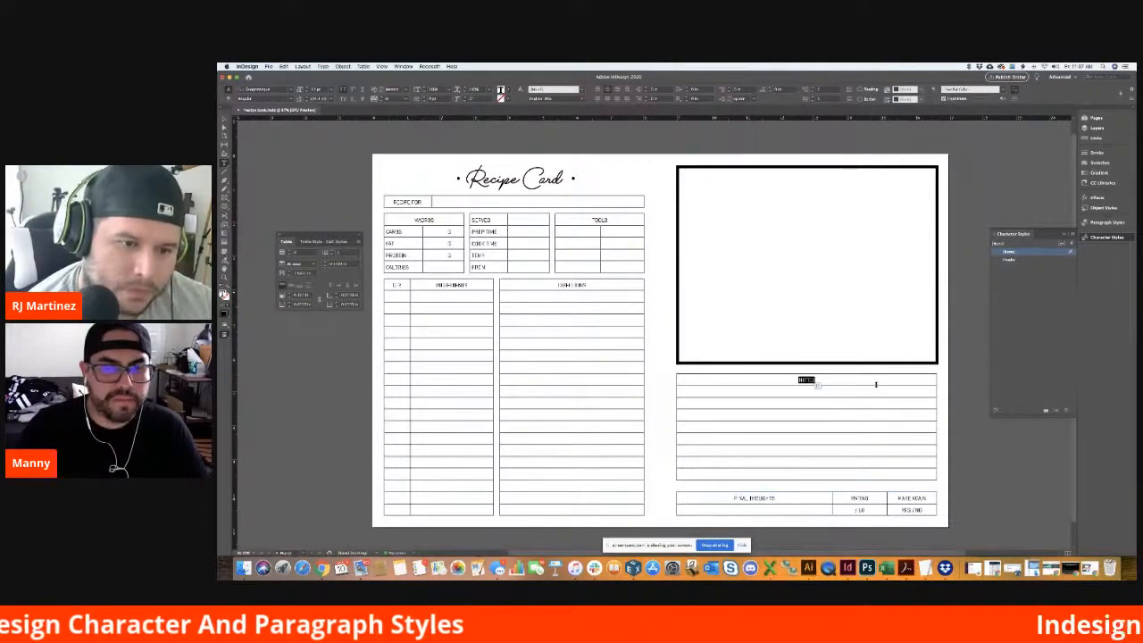
pyautogui.click(962, 378)
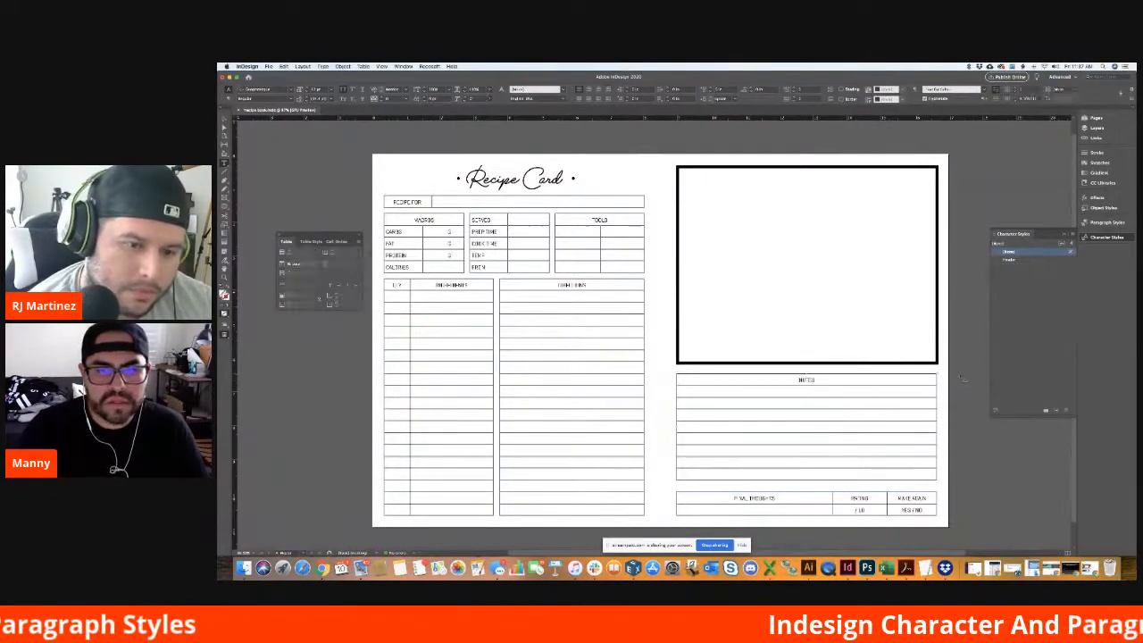
# - Switch the document to the Preview screen mode and move the table styles window to just below the recipe card
pyautogui.scroll(-2, 461, 322)
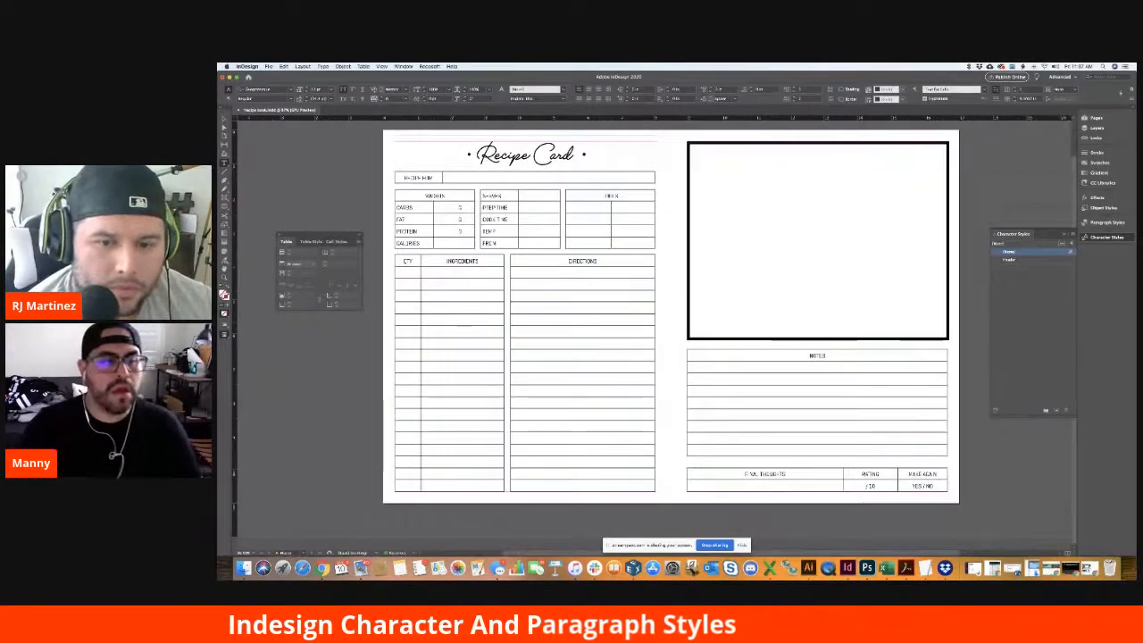
pyautogui.click(225, 334)
pyautogui.click(246, 352)
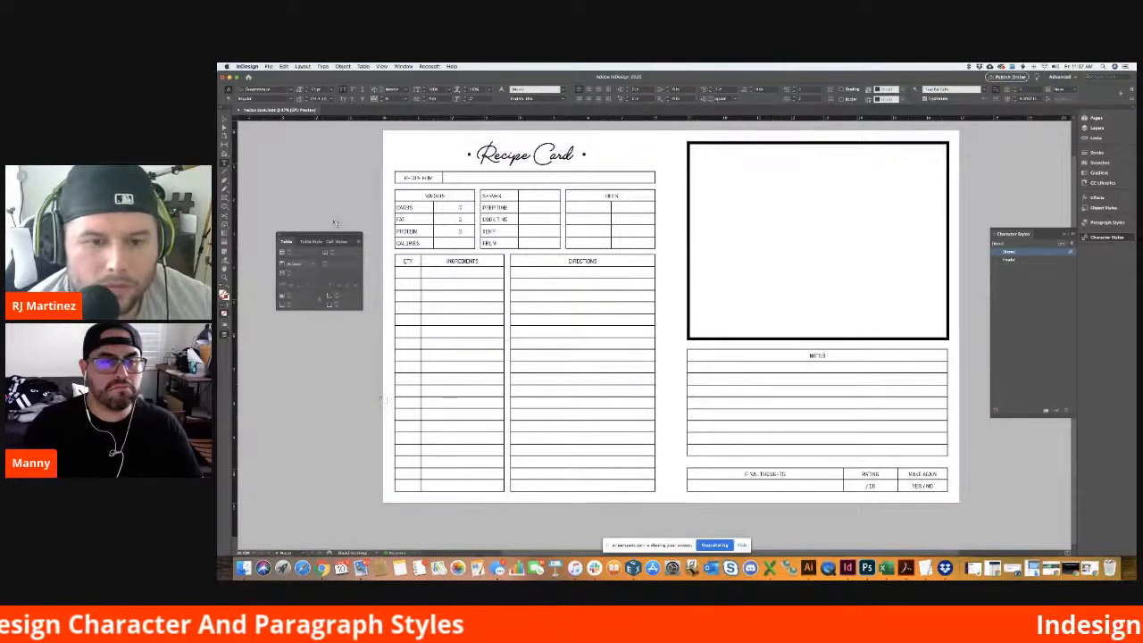
pyautogui.hscroll(4, 336, 211)
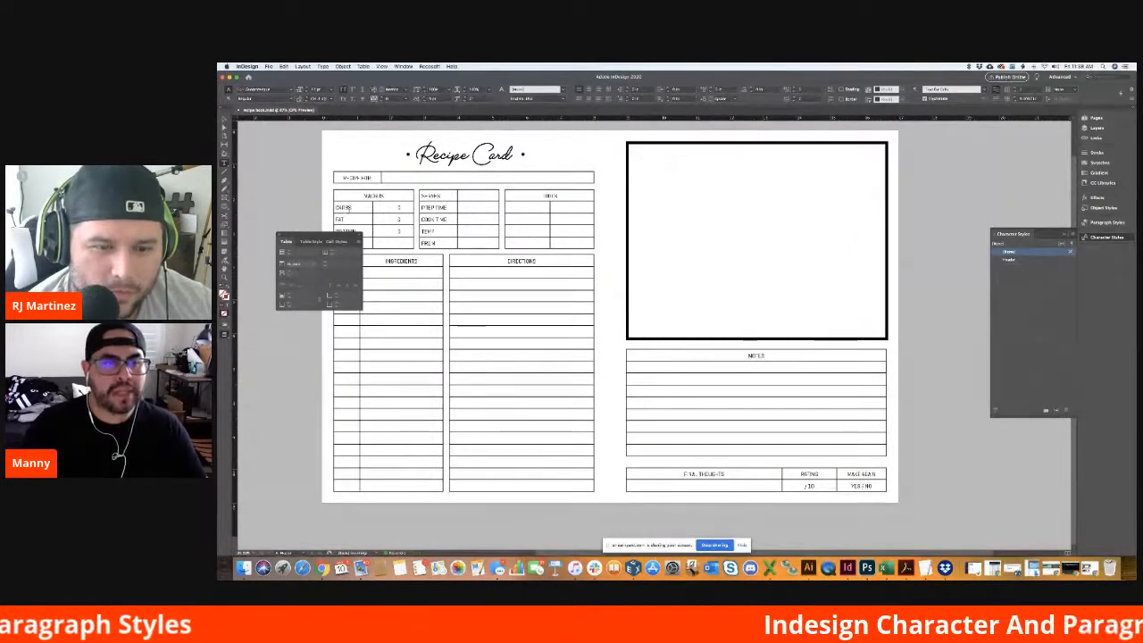
pyautogui.click(311, 242)
pyautogui.moveTo(282, 237); pyautogui.dragTo(238, 518)
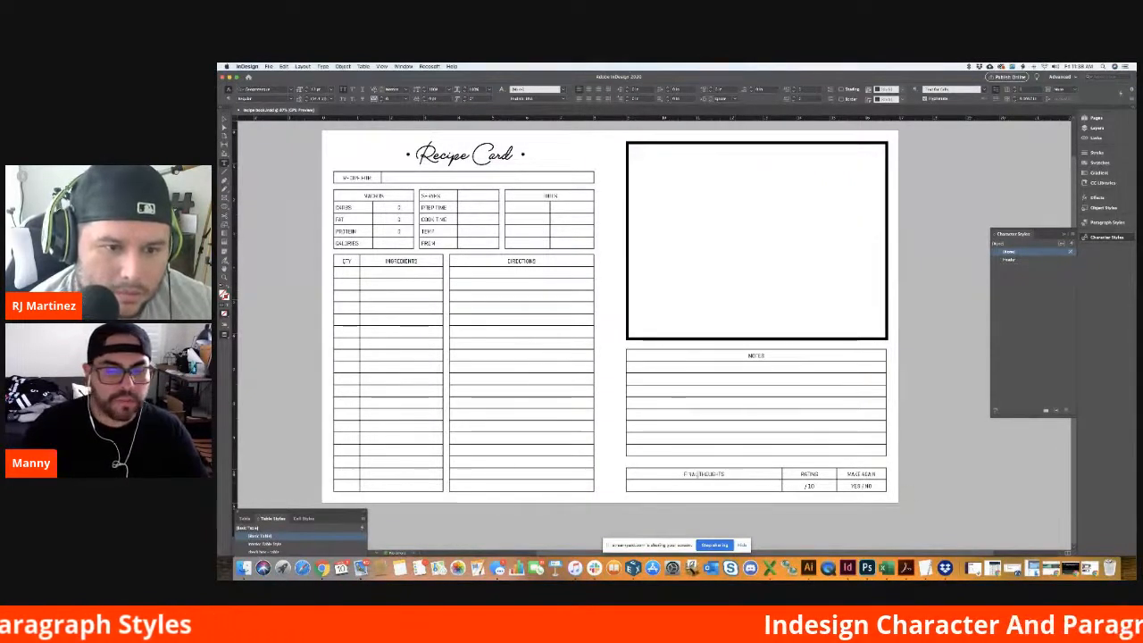
# - Open the Text for Cells paragraph style options from the FINAL THOUGHTS header row and try a 14 pt font size
pyautogui.moveTo(686, 474); pyautogui.dragTo(859, 473)
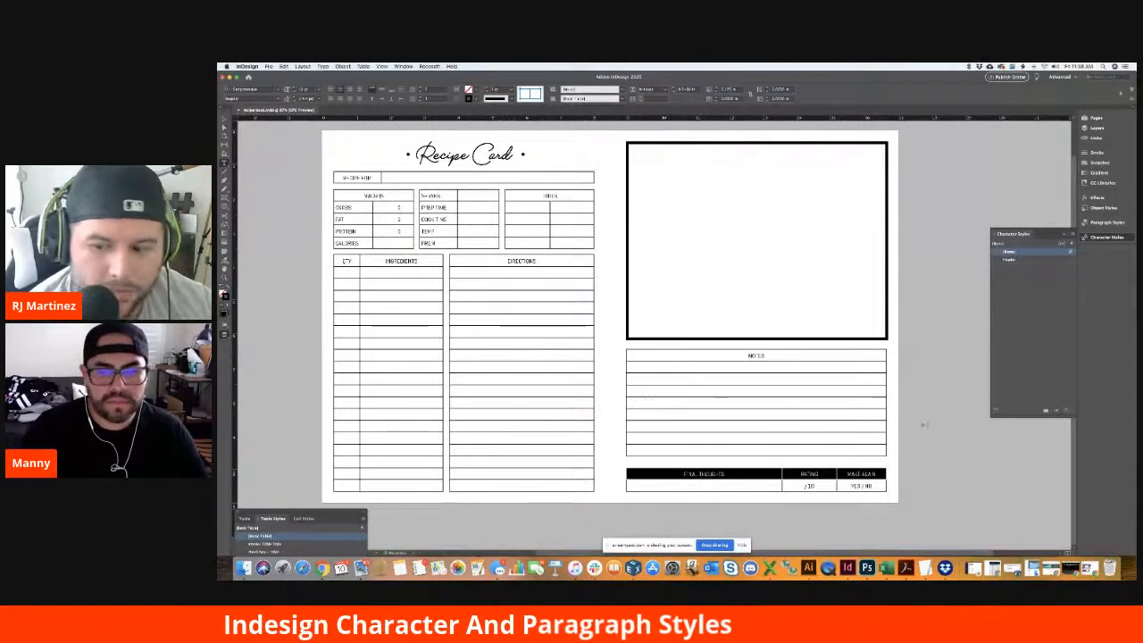
pyautogui.click(1108, 222)
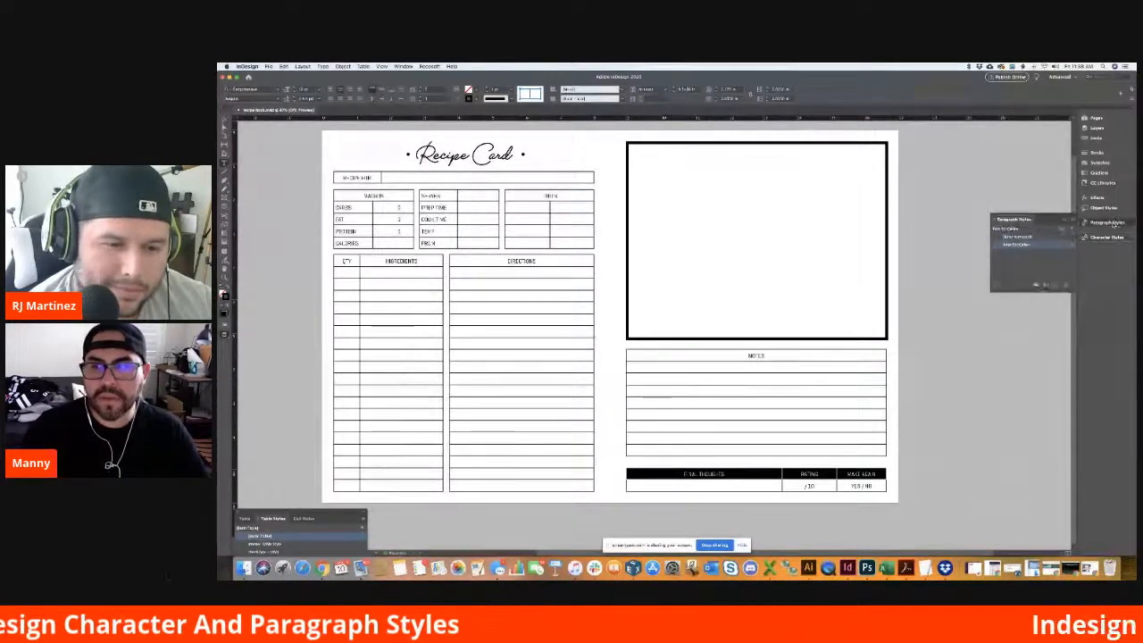
pyautogui.doubleClick(1052, 246)
pyautogui.click(763, 256)
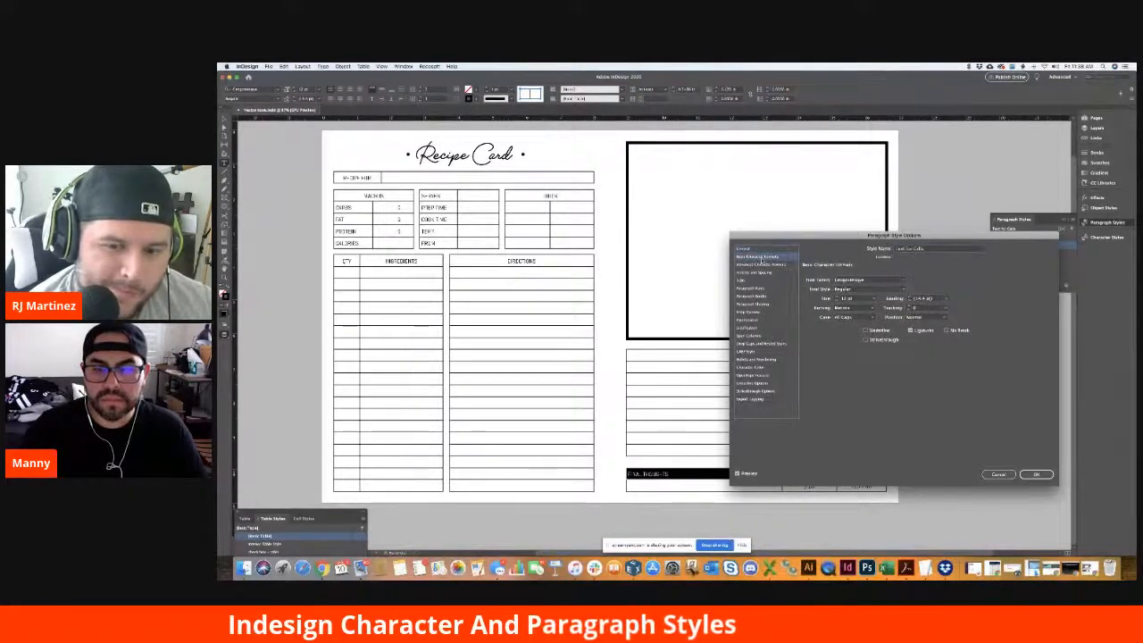
pyautogui.click(837, 297)
pyautogui.click(837, 297)
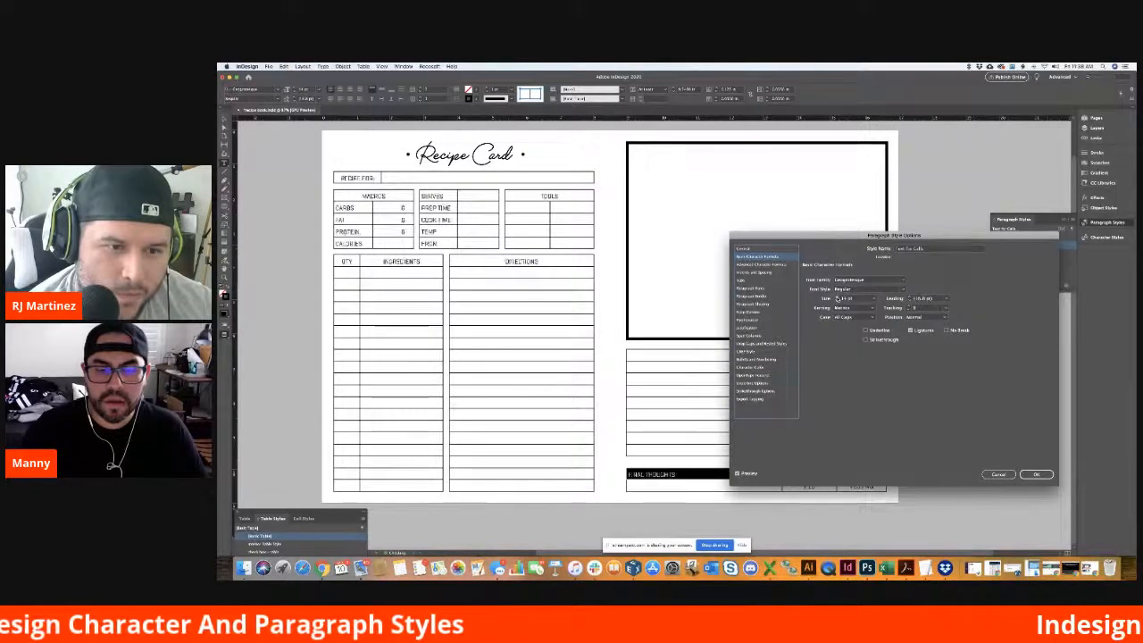
# - Try the Bold, Medium, Thin and Light font styles on the Text for Cells paragraph style
pyautogui.click(862, 288)
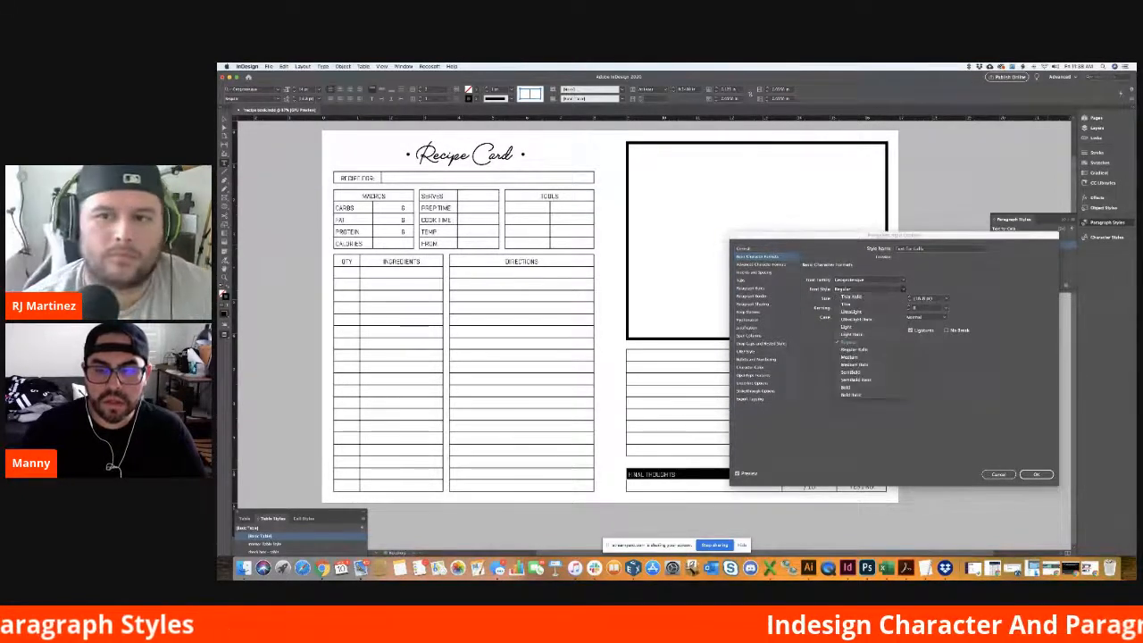
pyautogui.click(853, 388)
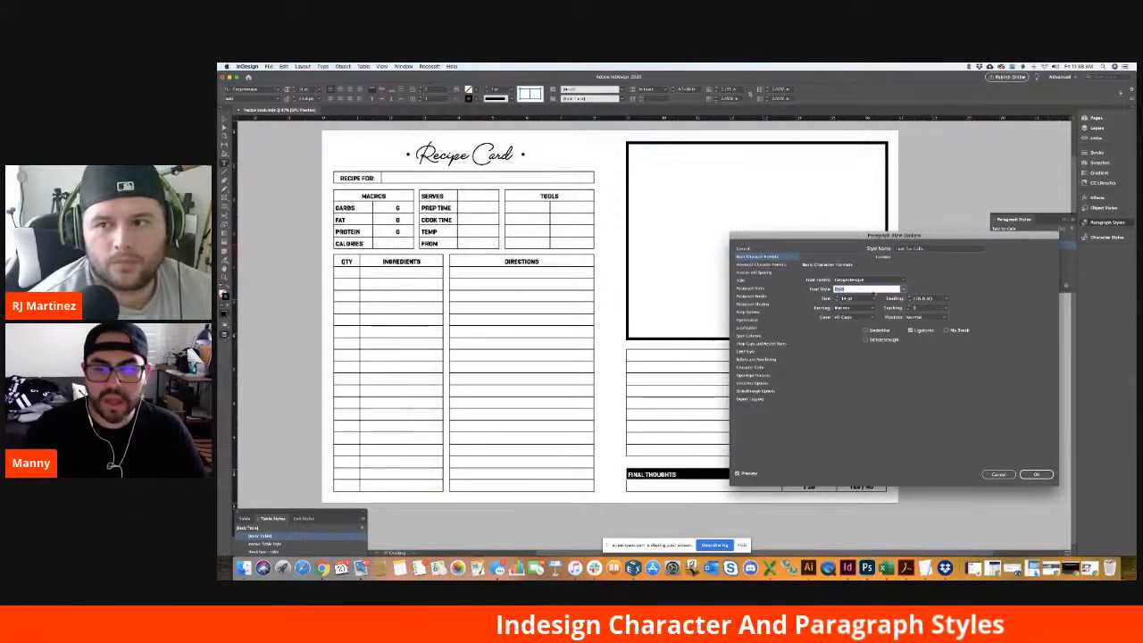
pyautogui.click(906, 290)
pyautogui.click(853, 355)
pyautogui.moveTo(793, 236); pyautogui.dragTo(932, 246)
pyautogui.click(1008, 296)
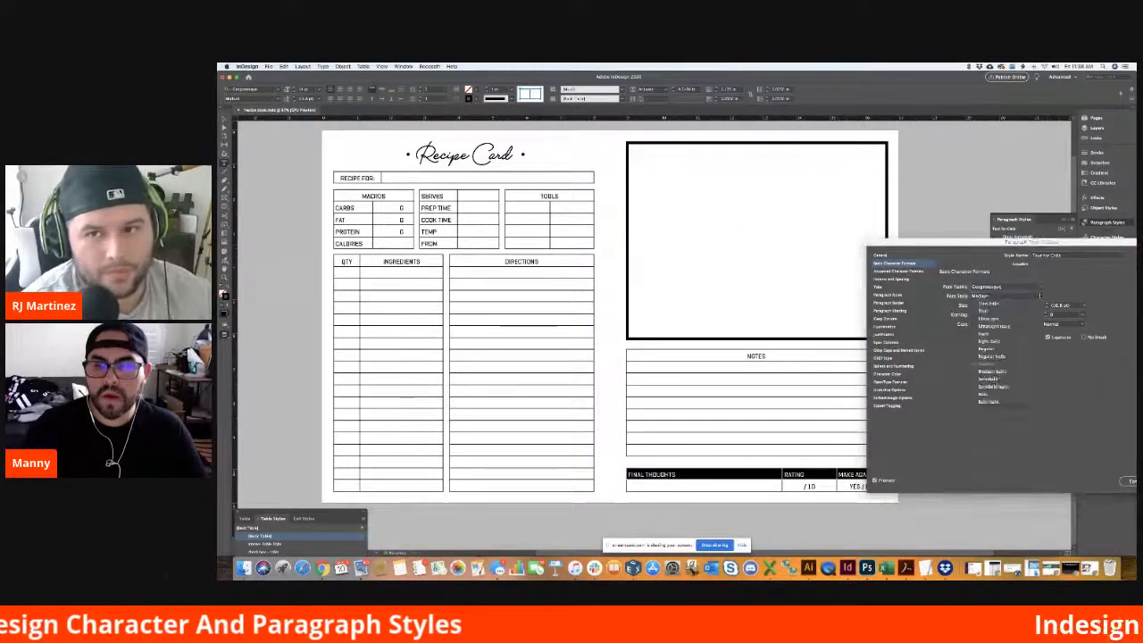
pyautogui.click(1002, 312)
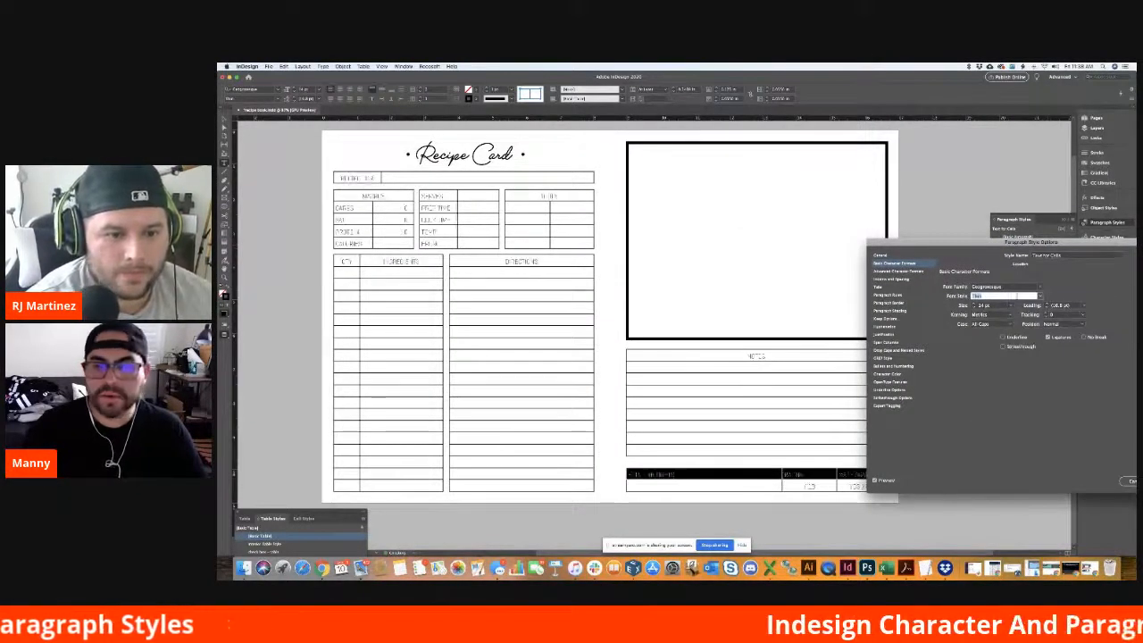
pyautogui.click(1039, 296)
pyautogui.click(1001, 335)
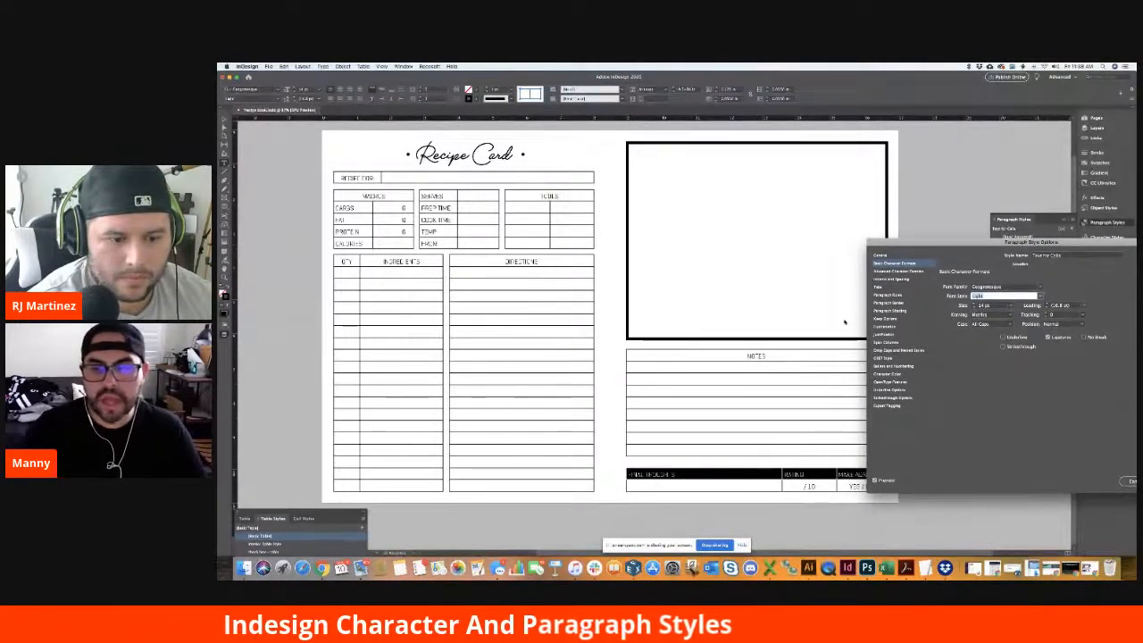
# - Look through the position, justification, hyphenation, paragraph rule and general options of the Text for Cells style, and discard its changes
pyautogui.click(1061, 324)
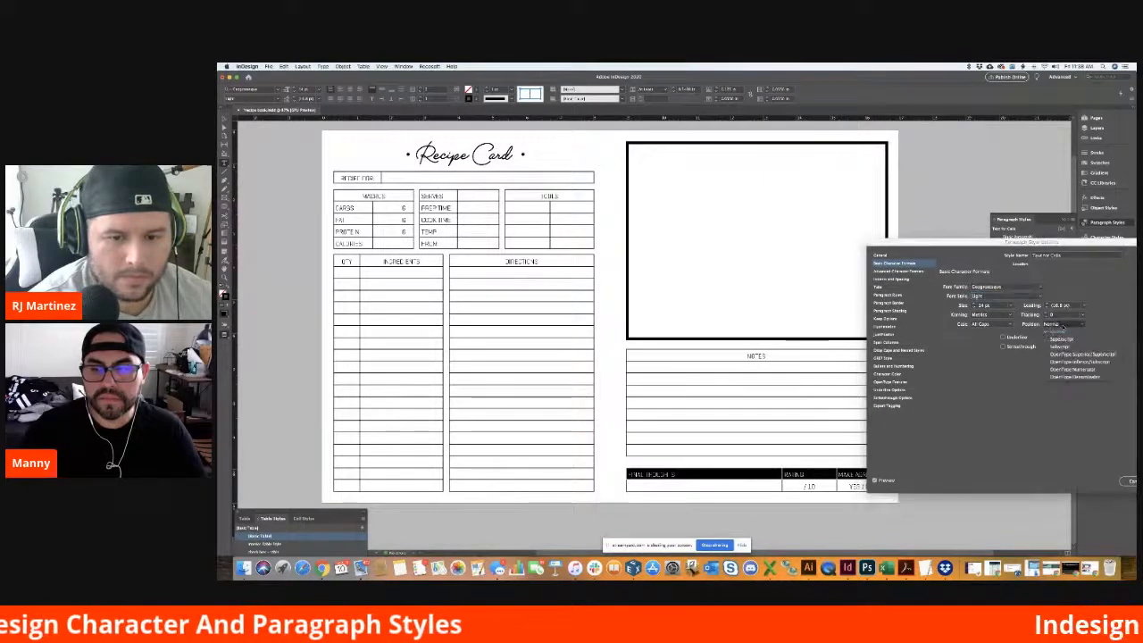
pyautogui.click(1056, 324)
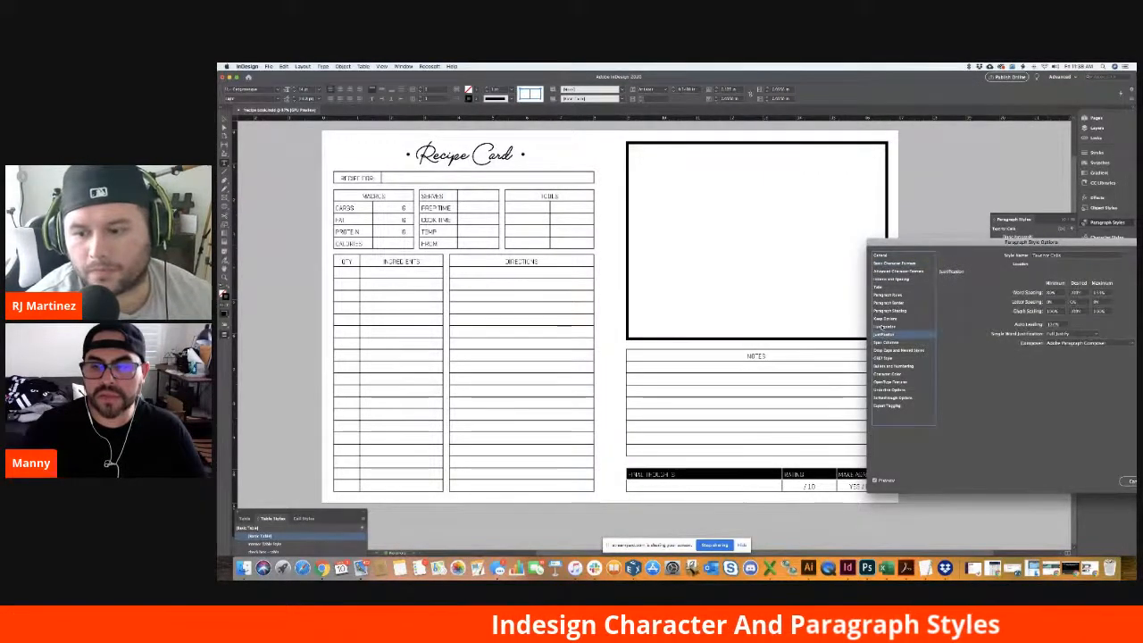
pyautogui.click(883, 326)
pyautogui.click(888, 294)
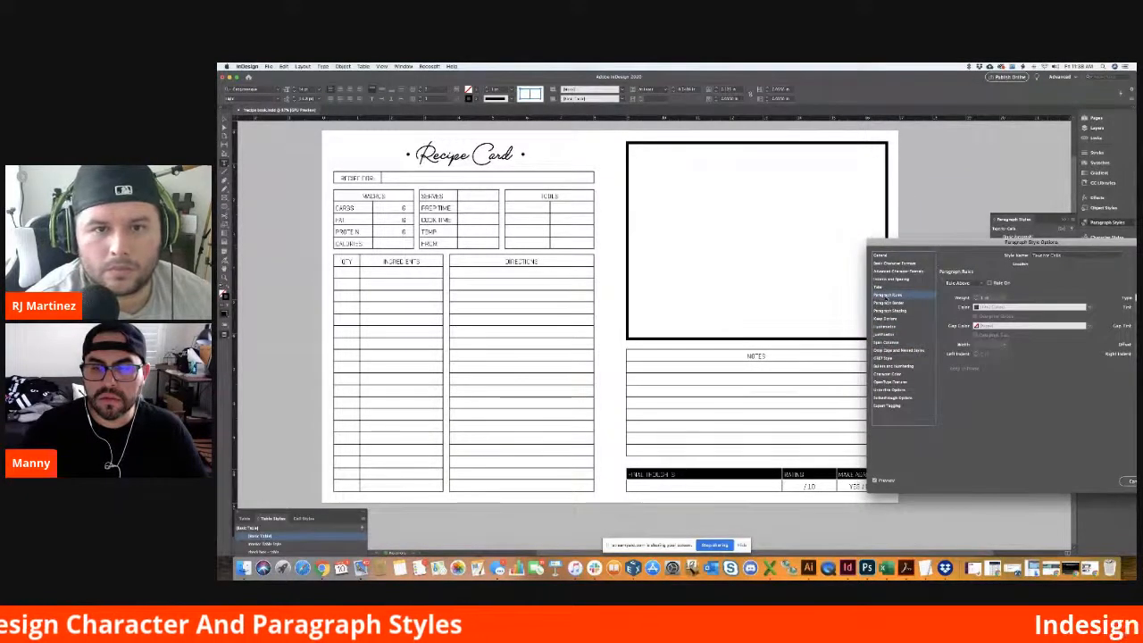
pyautogui.click(884, 257)
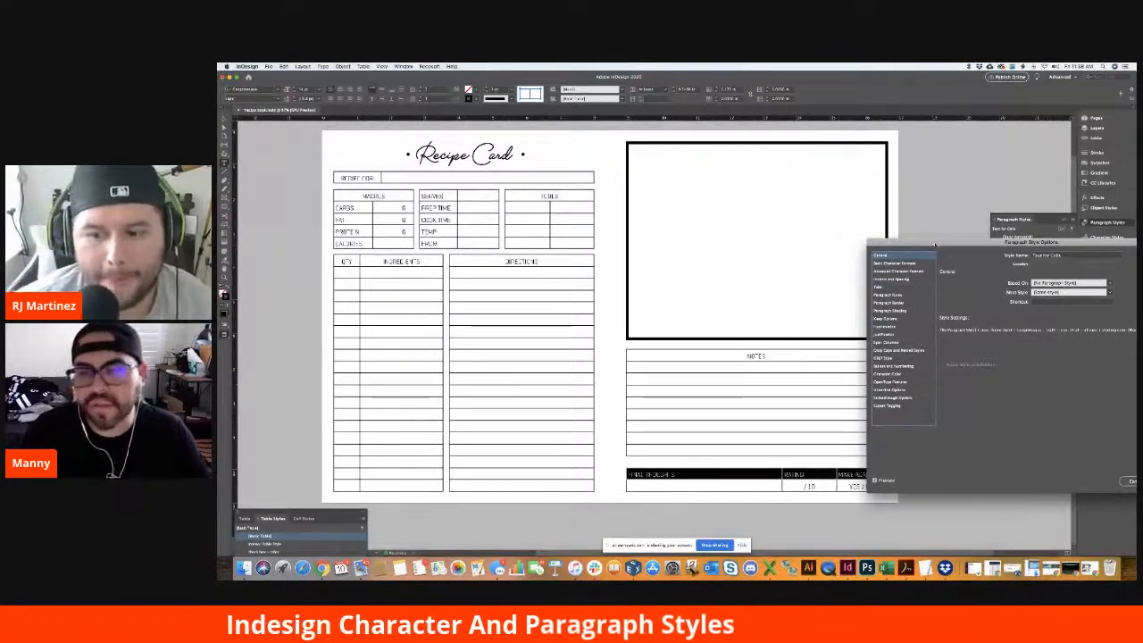
pyautogui.moveTo(935, 244); pyautogui.dragTo(846, 231)
pyautogui.click(1040, 468)
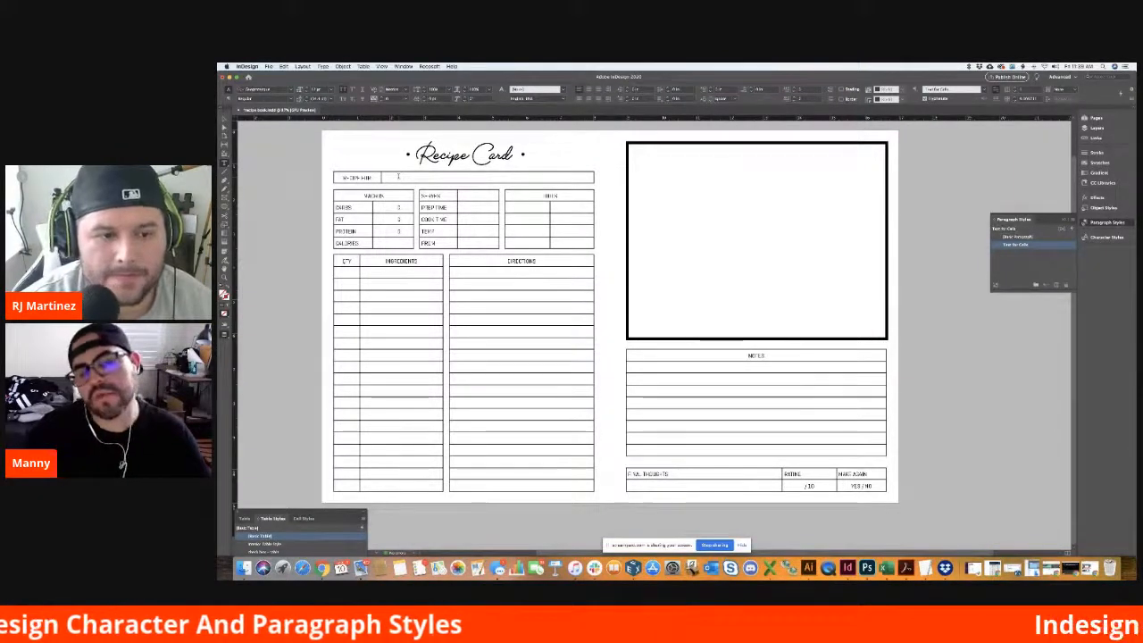
# - Centre the FINAL THOUGHTS, RATING and MAKE AGAIN header labels again and deselect the table
pyautogui.press('Escape')
pyautogui.click(486, 187)
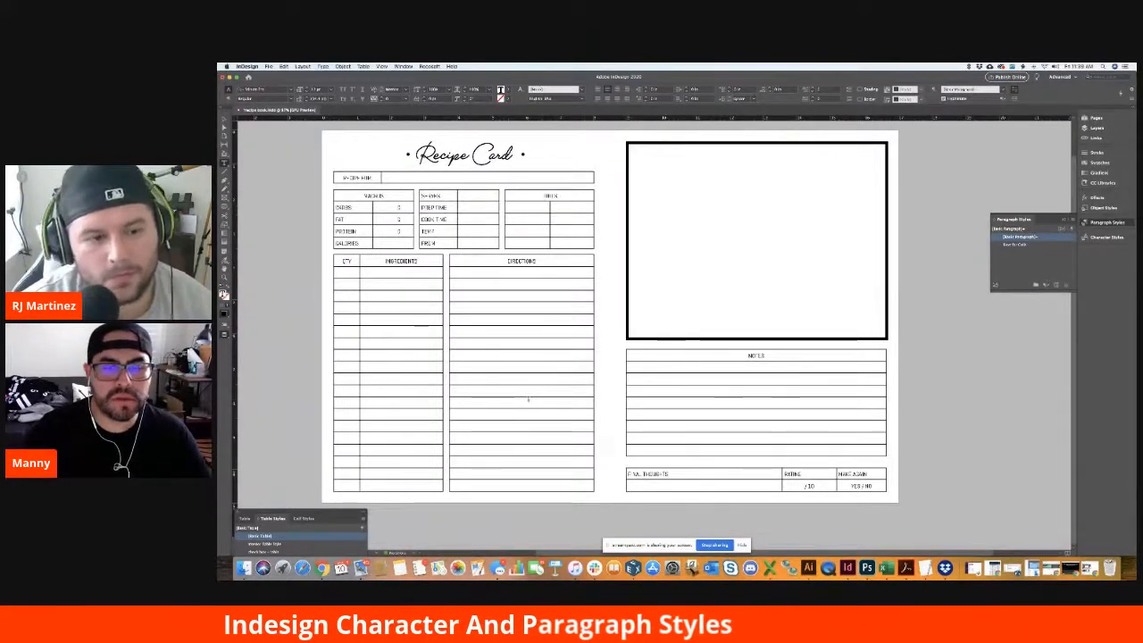
pyautogui.moveTo(880, 474); pyautogui.dragTo(661, 474)
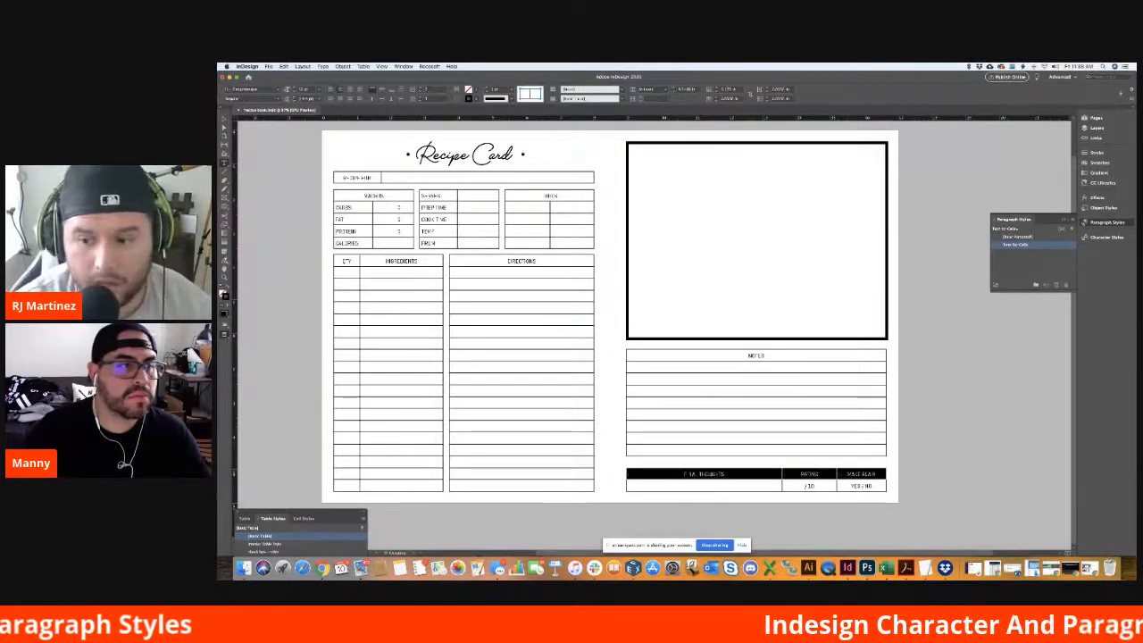
pyautogui.click(224, 118)
pyautogui.click(286, 170)
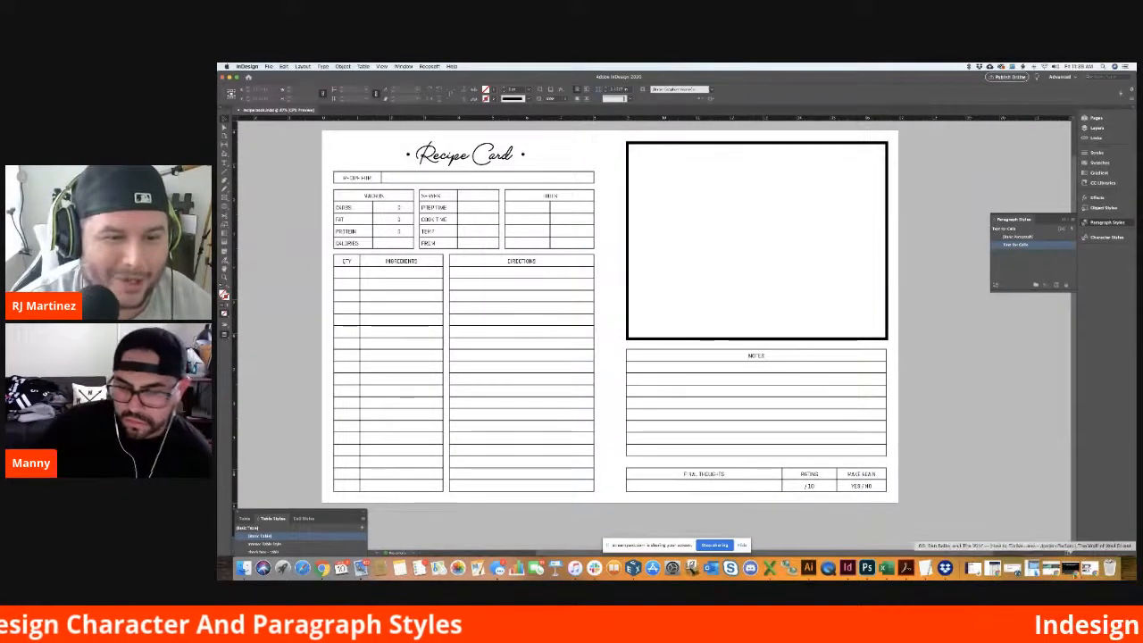
# - Switch to the Chrome window showing the live stream studio
pyautogui.click(1090, 568)
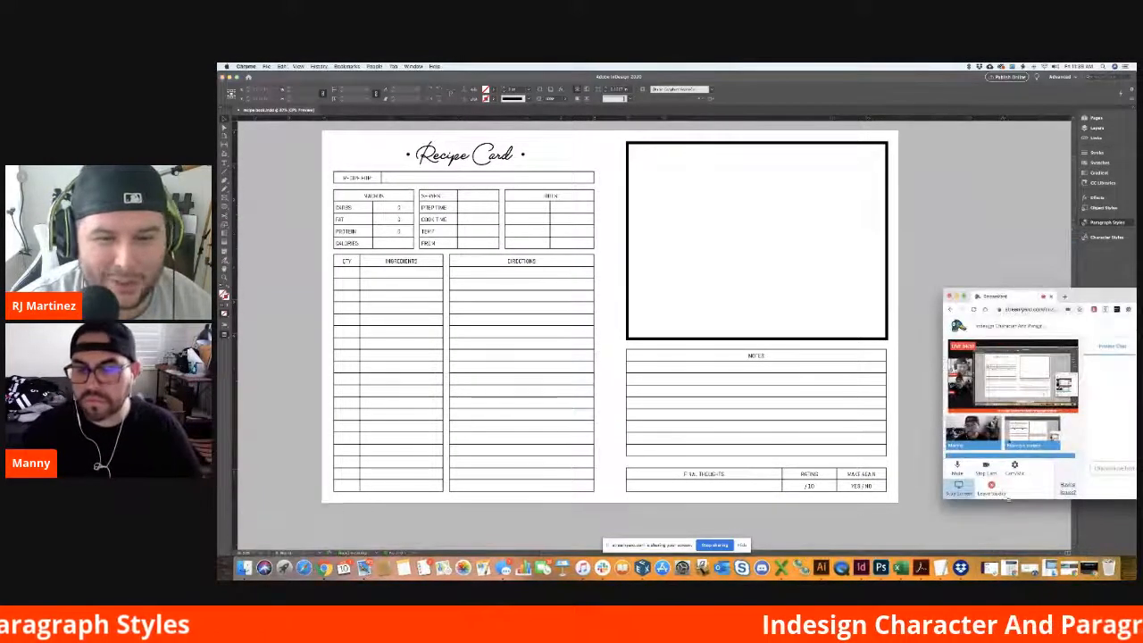